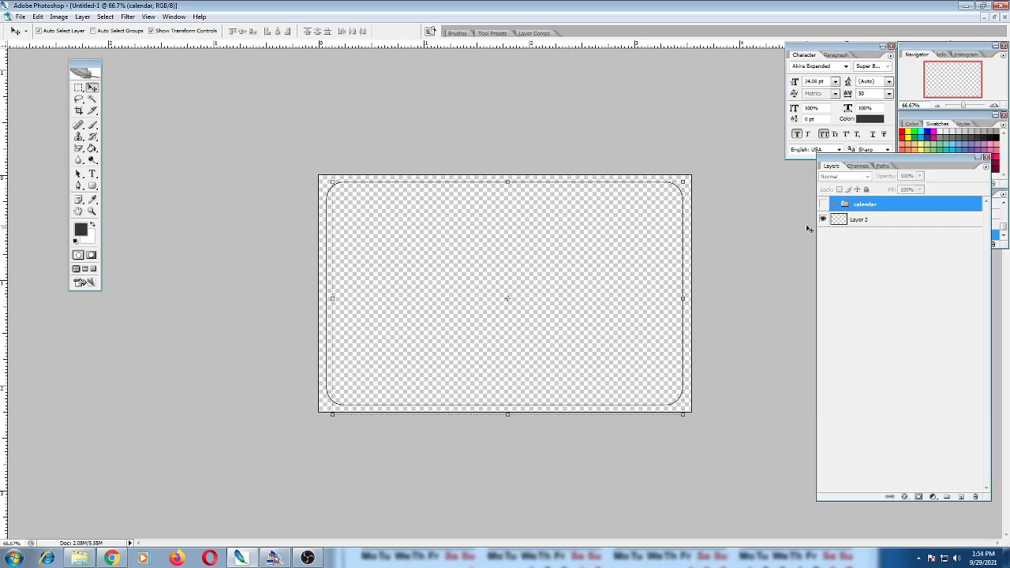
Check the calendar group against the rounded border by toggling its visibility, and inspect the border outline up close.
{"action": "left_click", "coordinate": [822, 205]}
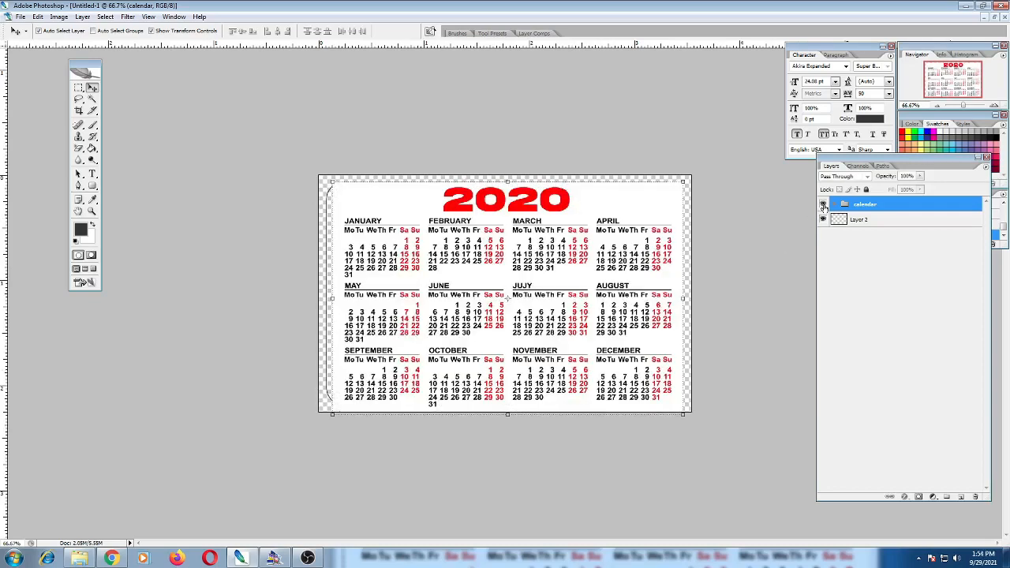
{"action": "left_click", "coordinate": [823, 205]}
{"action": "key", "text": "ctrl+plus"}
{"action": "key", "text": "ctrl+plus"}
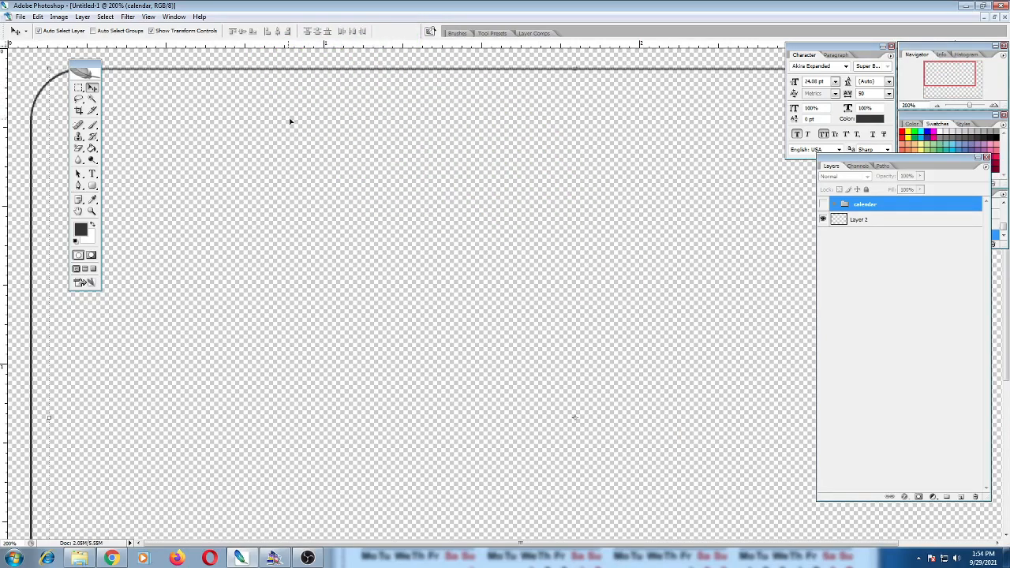
{"action": "key", "text": "ctrl+minus"}
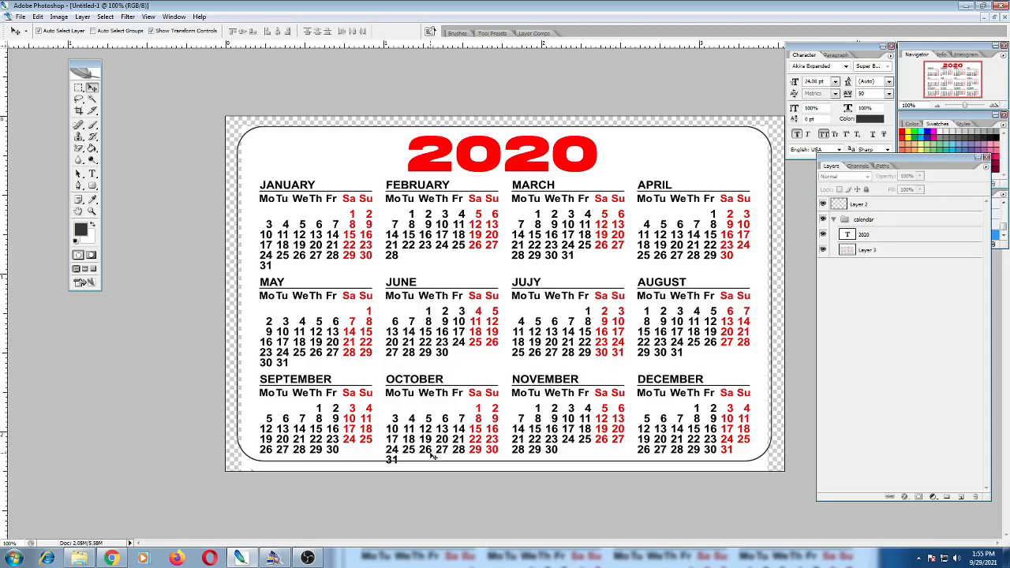
Reduce the height of the 2020 title and calendar layers together so October's last row fits inside the rounded border.
{"action": "key", "text": "ctrl+plus"}
{"action": "key", "text": "ctrl+plus"}
{"action": "left_click_drag", "start_coordinate": [365, 458], "coordinate": [473, 169]}
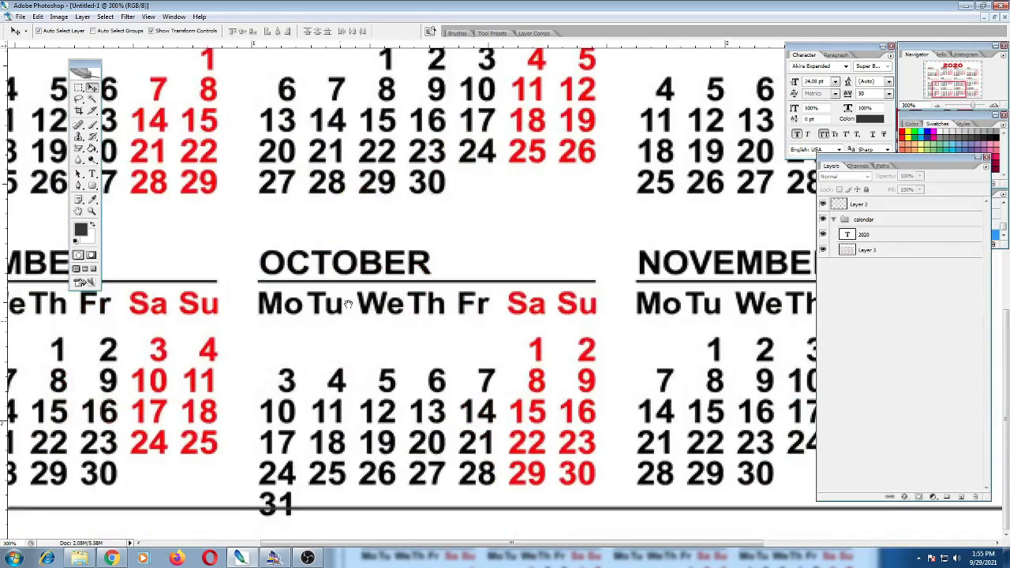
{"action": "left_click_drag", "start_coordinate": [252, 318], "coordinate": [347, 319]}
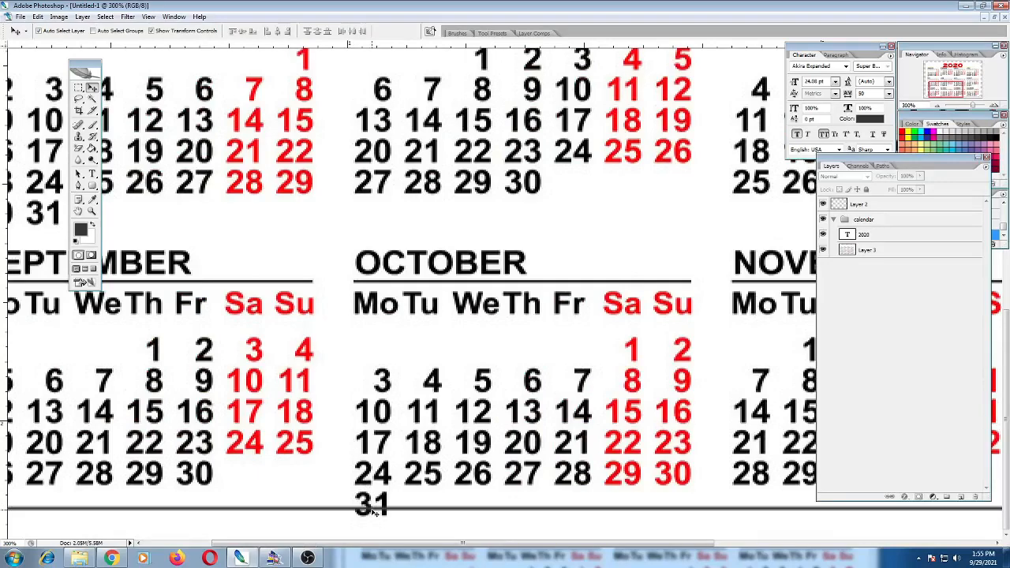
{"action": "left_click", "coordinate": [874, 241]}
{"action": "left_click", "coordinate": [873, 251], "text": "shift"}
{"action": "key", "text": "ctrl+t"}
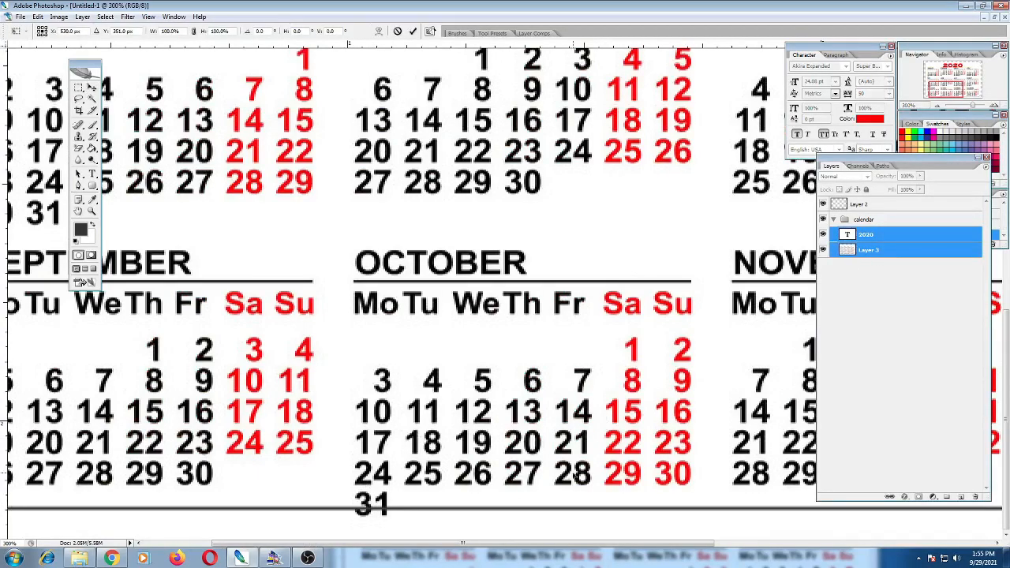
{"action": "key", "text": "ctrl+minus"}
{"action": "key", "text": "ctrl+minus"}
{"action": "left_click_drag", "start_coordinate": [504, 474], "coordinate": [504, 463]}
{"action": "key", "text": "Return"}
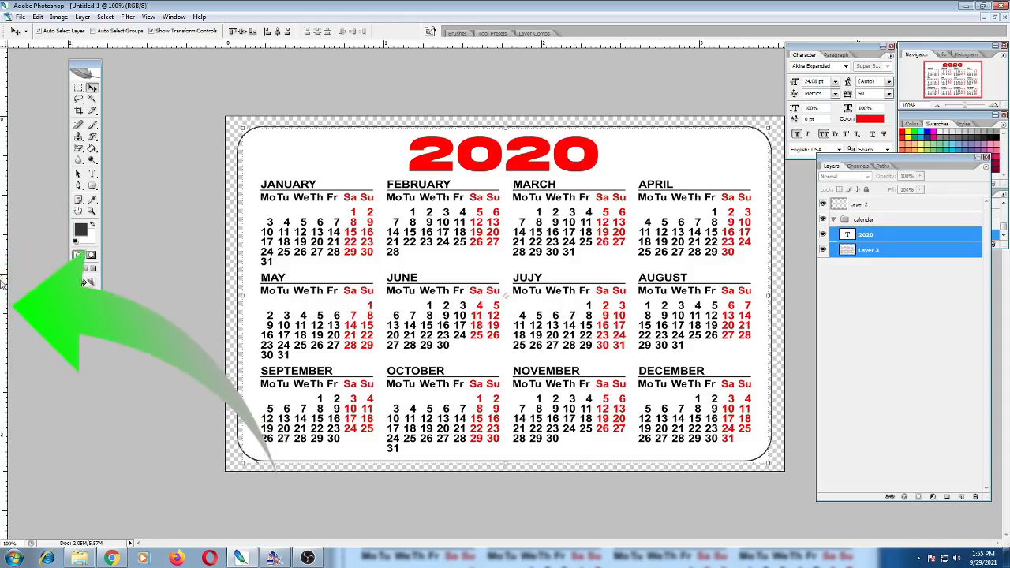
Place two vertical and two horizontal guides along the four edges of the rounded border.
{"action": "left_click_drag", "start_coordinate": [136, 290], "coordinate": [237, 321]}
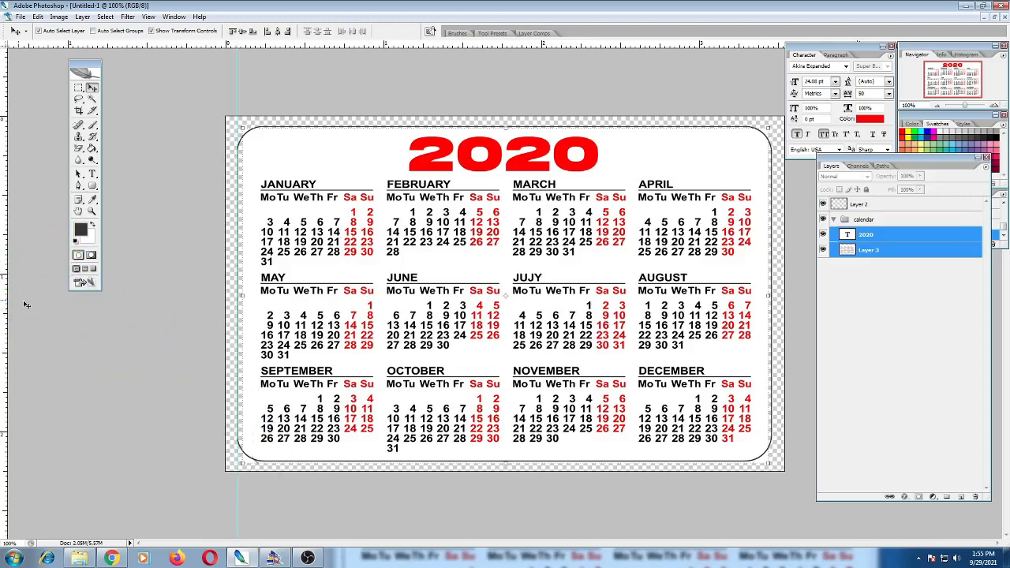
{"action": "left_click_drag", "start_coordinate": [6, 292], "coordinate": [772, 314]}
{"action": "left_click_drag", "start_coordinate": [629, 49], "coordinate": [629, 127]}
{"action": "left_click_drag", "start_coordinate": [561, 47], "coordinate": [528, 464]}
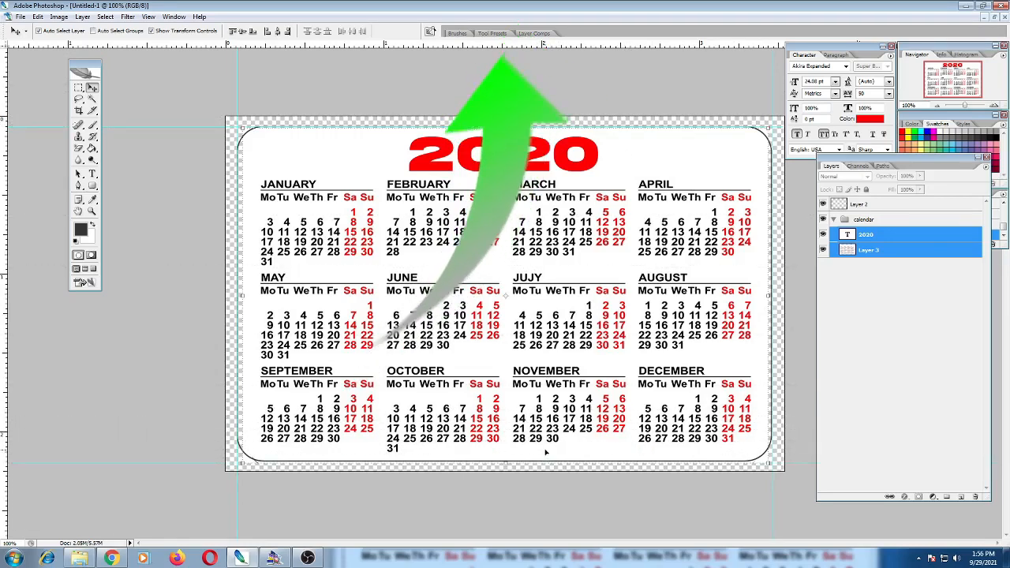
{"action": "key", "text": "ctrl+minus"}
{"action": "key", "text": "ctrl+plus"}
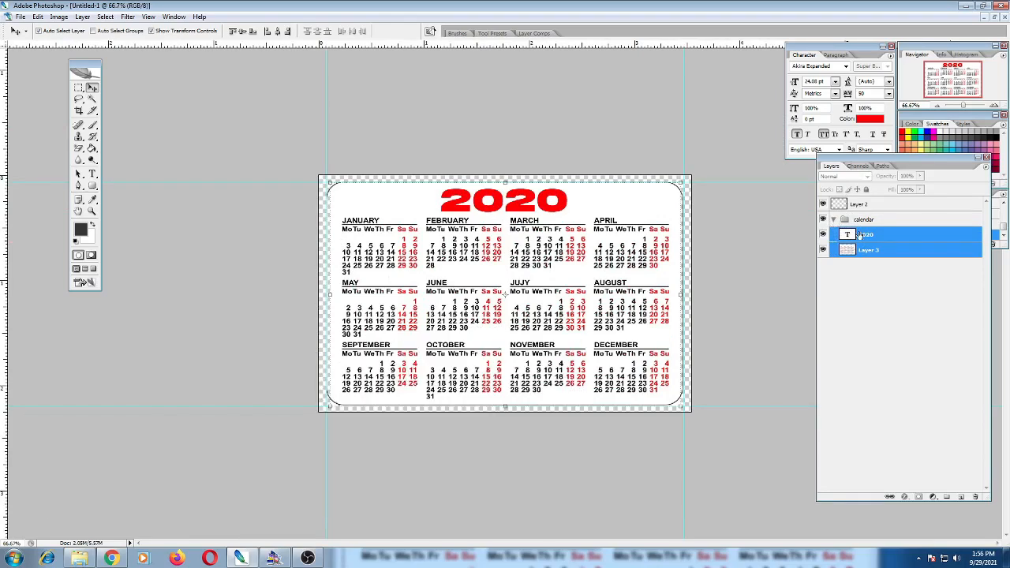
Group the calendar layers with the border on Layer 2, and hide the resulting group.
{"action": "left_click", "coordinate": [865, 219], "text": "shift"}
{"action": "left_click", "coordinate": [864, 205], "text": "shift"}
{"action": "key", "text": "ctrl+g"}
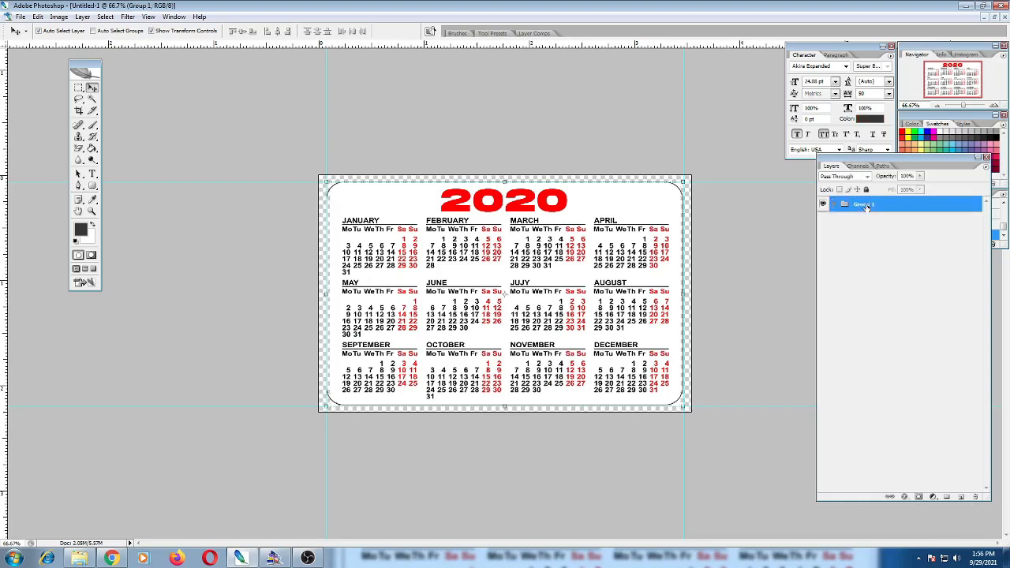
{"action": "left_click", "coordinate": [823, 205]}
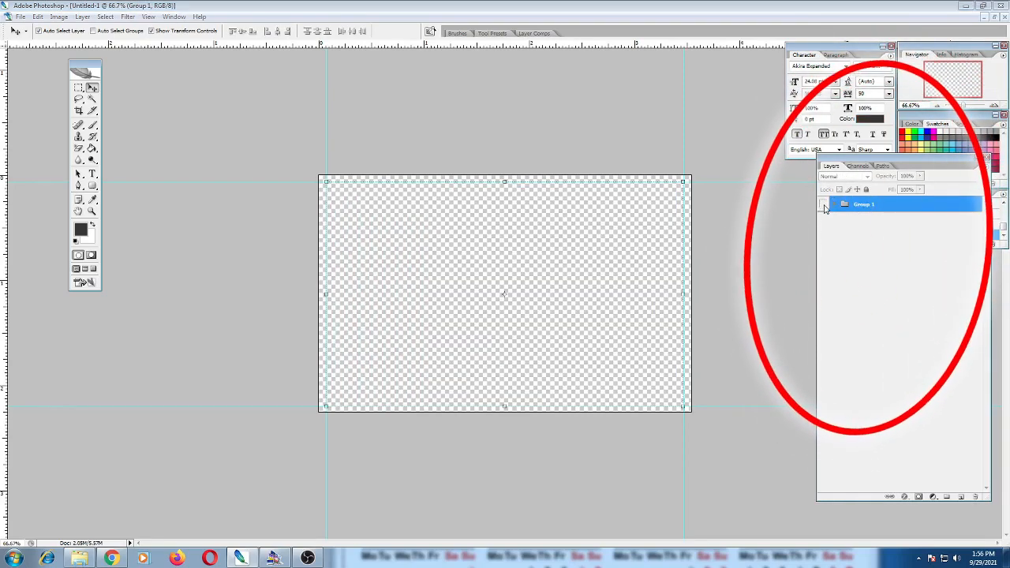
Show the documents in separate windows and copy the BHEN TECH logo into the untitled calendar document.
{"action": "key", "text": "ctrl+shift+s"}
{"action": "left_click", "coordinate": [841, 294]}
{"action": "key", "text": "f"}
{"action": "key", "text": "f"}
{"action": "key", "text": "f"}
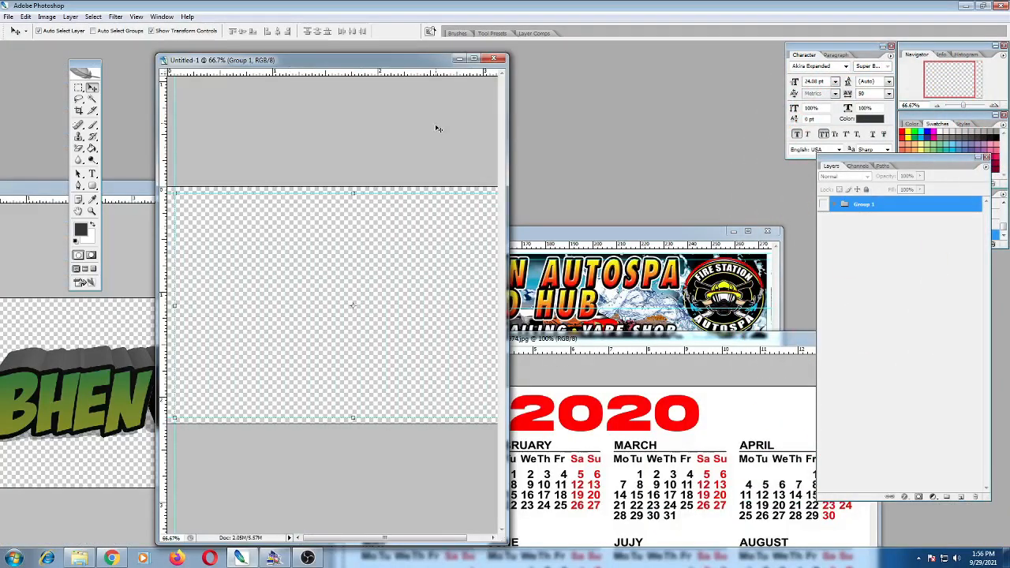
{"action": "left_click_drag", "start_coordinate": [379, 67], "coordinate": [486, 75]}
{"action": "key", "text": "ctrl+minus"}
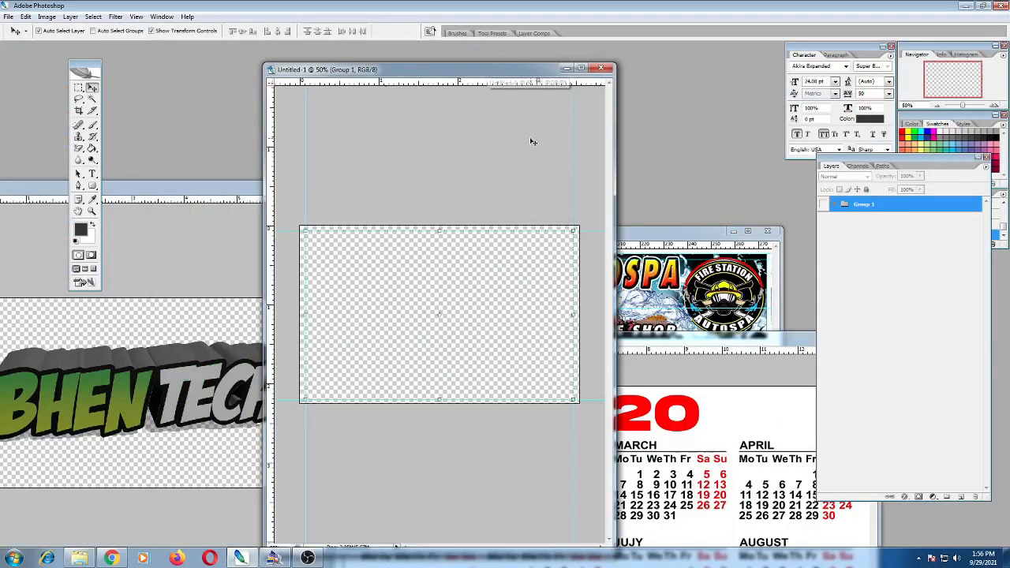
{"action": "key", "text": "ctrl+plus"}
{"action": "left_click", "coordinate": [236, 399]}
{"action": "left_click_drag", "start_coordinate": [236, 399], "coordinate": [532, 300]}
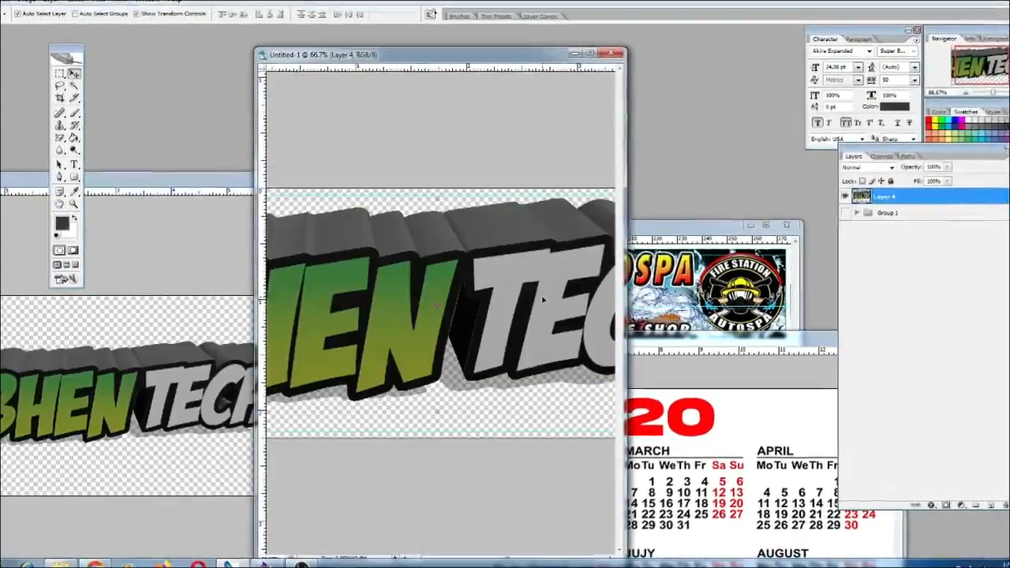
Scale the BHEN TECH logo down so it fits between the side guides and apply the transformation.
{"action": "key", "text": "ctrl+minus"}
{"action": "key", "text": "ctrl+minus"}
{"action": "key", "text": "ctrl+minus"}
{"action": "key", "text": "ctrl+t"}
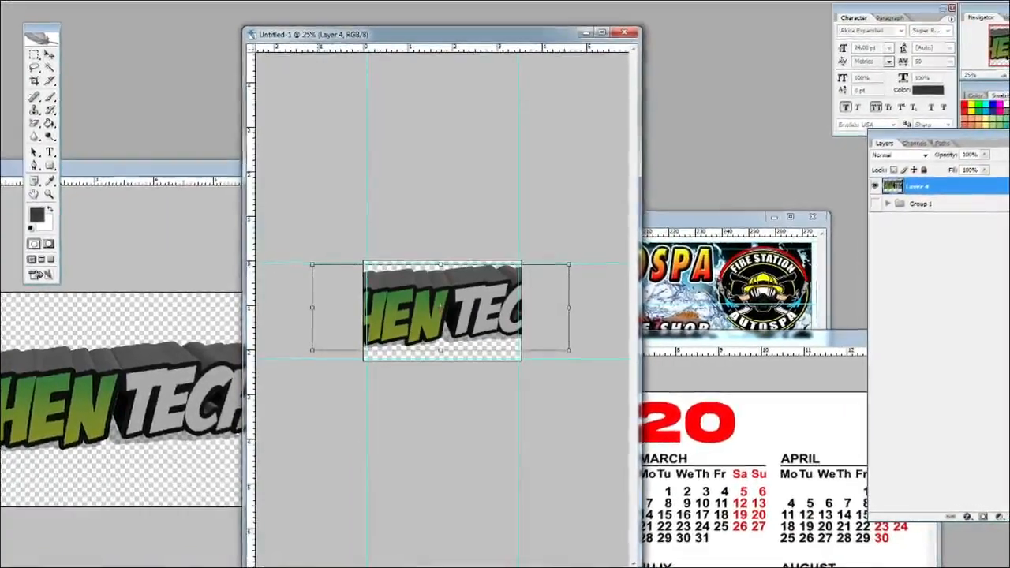
{"action": "left_click_drag", "start_coordinate": [319, 269], "coordinate": [386, 289]}
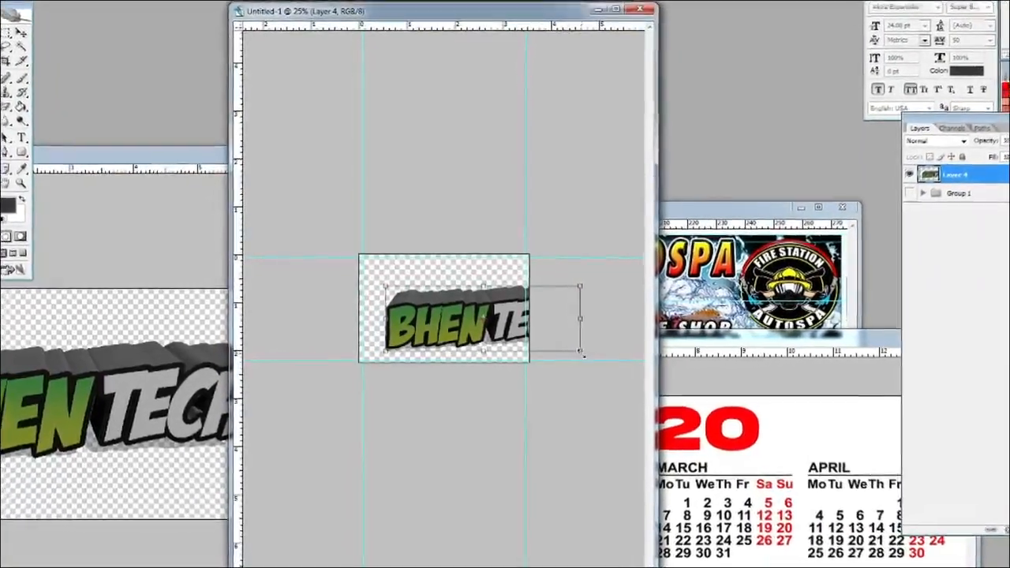
{"action": "left_click_drag", "start_coordinate": [574, 354], "coordinate": [514, 298]}
{"action": "key", "text": "ctrl+plus"}
{"action": "key", "text": "ctrl+plus"}
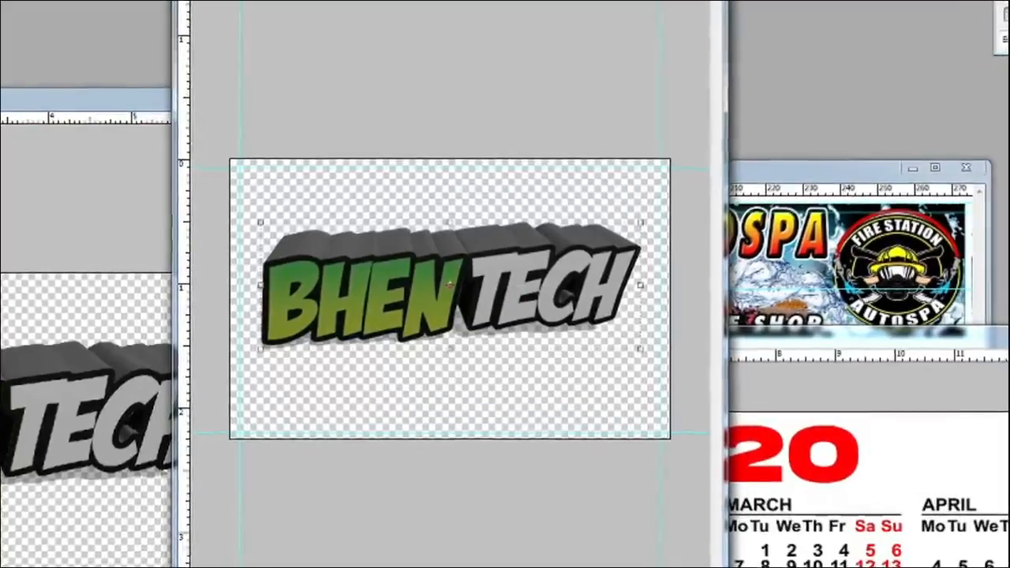
{"action": "key", "text": "Return"}
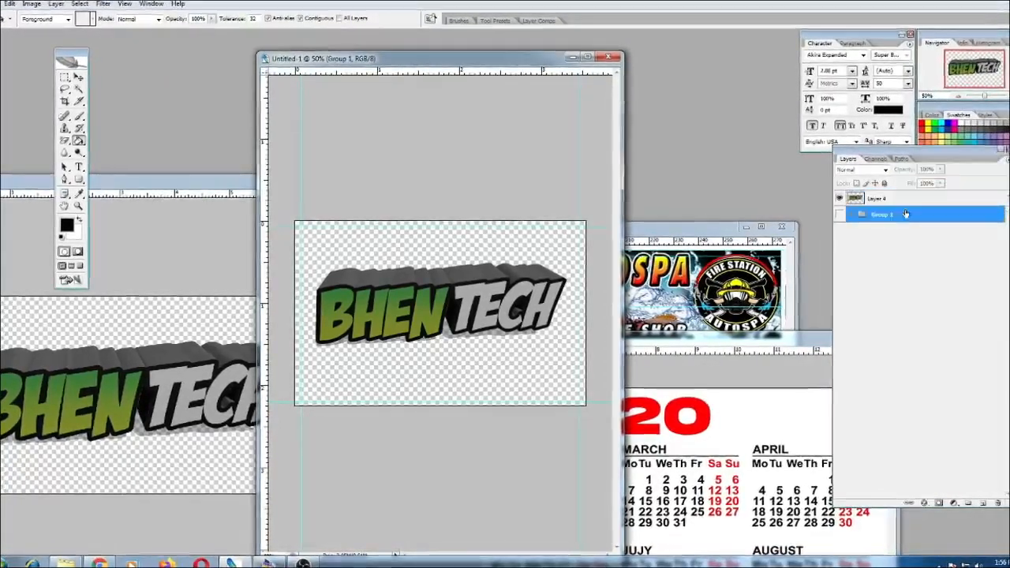
Add a new layer beneath the logo filled with black, and nudge the logo slightly downward.
{"action": "left_click", "coordinate": [986, 504], "text": "ctrl"}
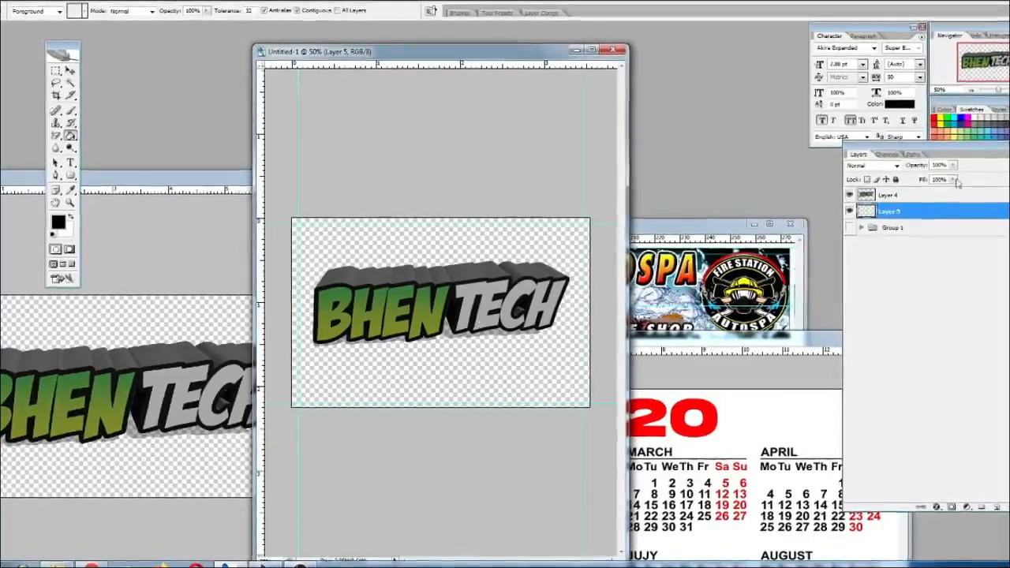
{"action": "left_click", "coordinate": [464, 301]}
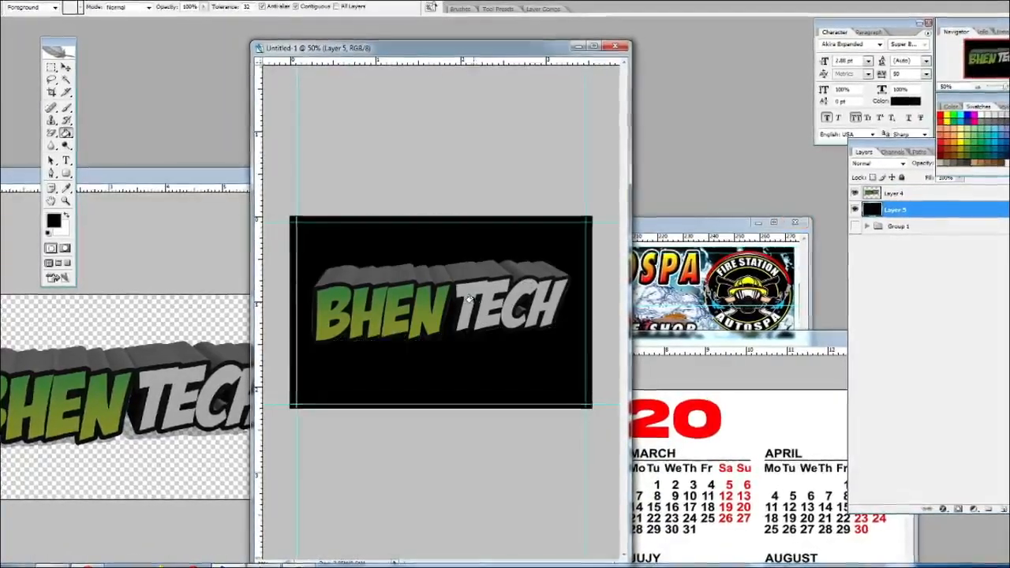
{"action": "key", "text": "v"}
{"action": "left_click_drag", "start_coordinate": [465, 300], "coordinate": [465, 310]}
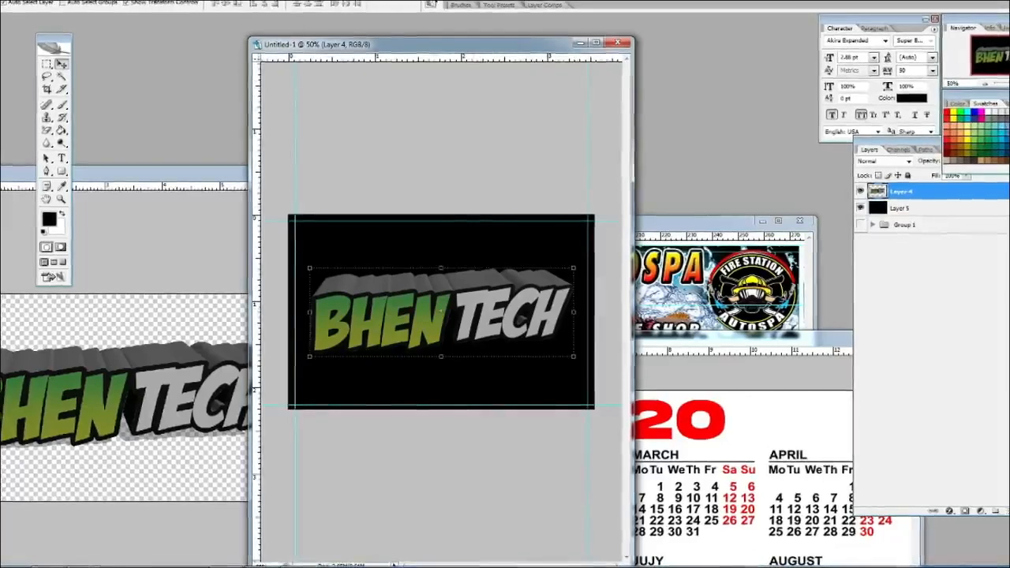
Apply a white Outer Glow with a size of 40 px to the logo and move the logo near the card's upper edge.
{"action": "key", "text": "f"}
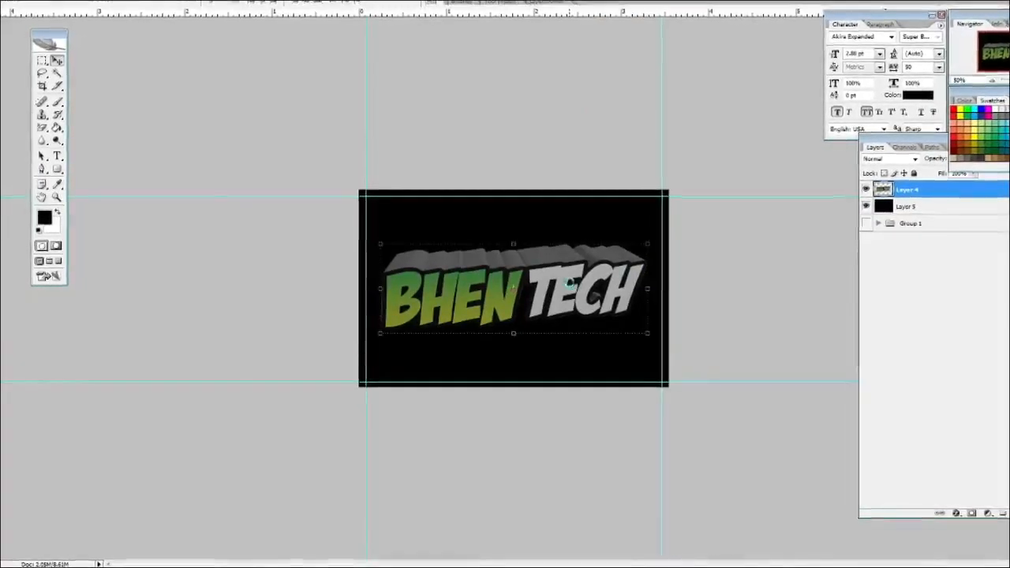
{"action": "left_click", "coordinate": [954, 512]}
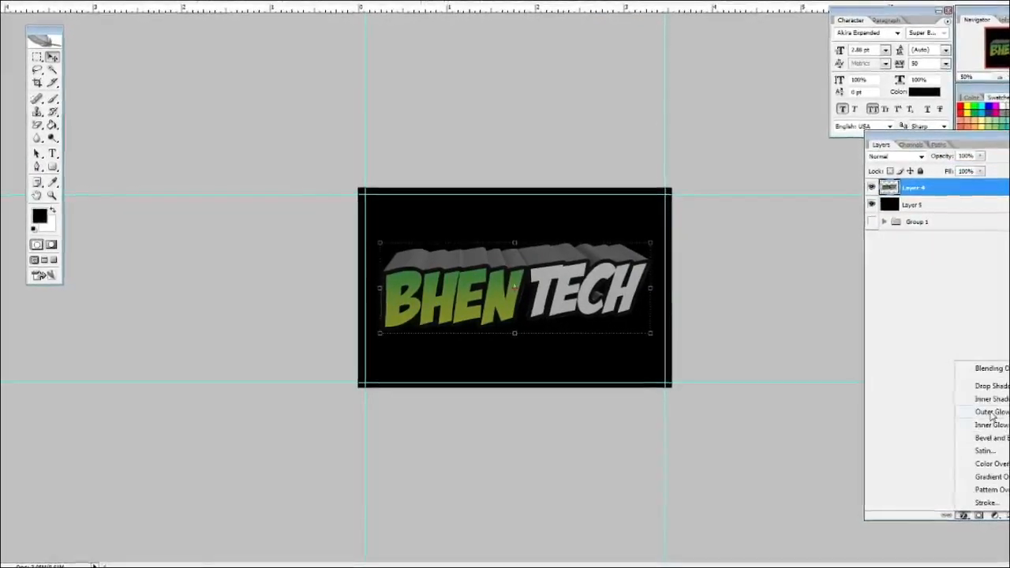
{"action": "left_click", "coordinate": [989, 410]}
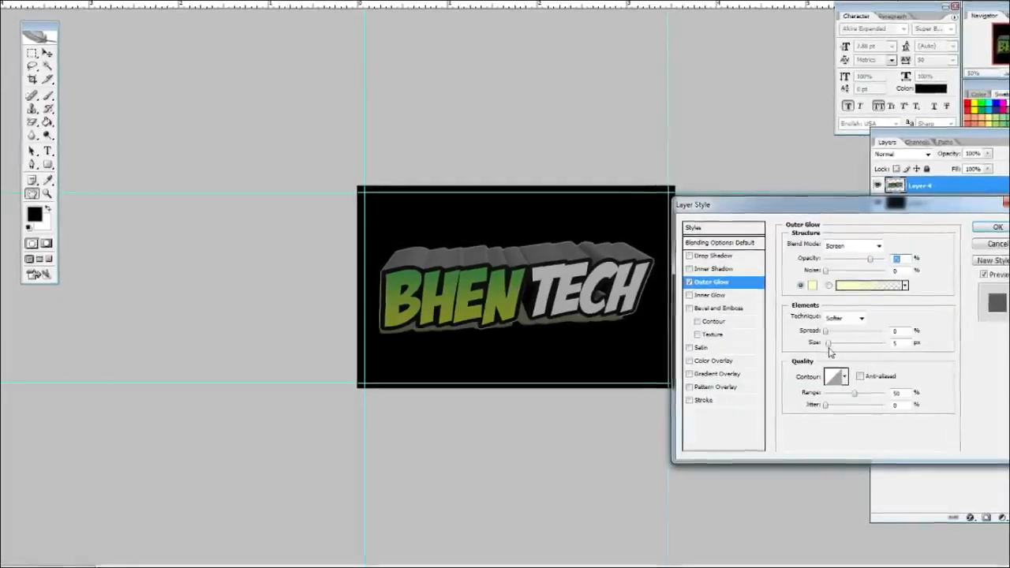
{"action": "left_click_drag", "start_coordinate": [831, 347], "coordinate": [840, 347]}
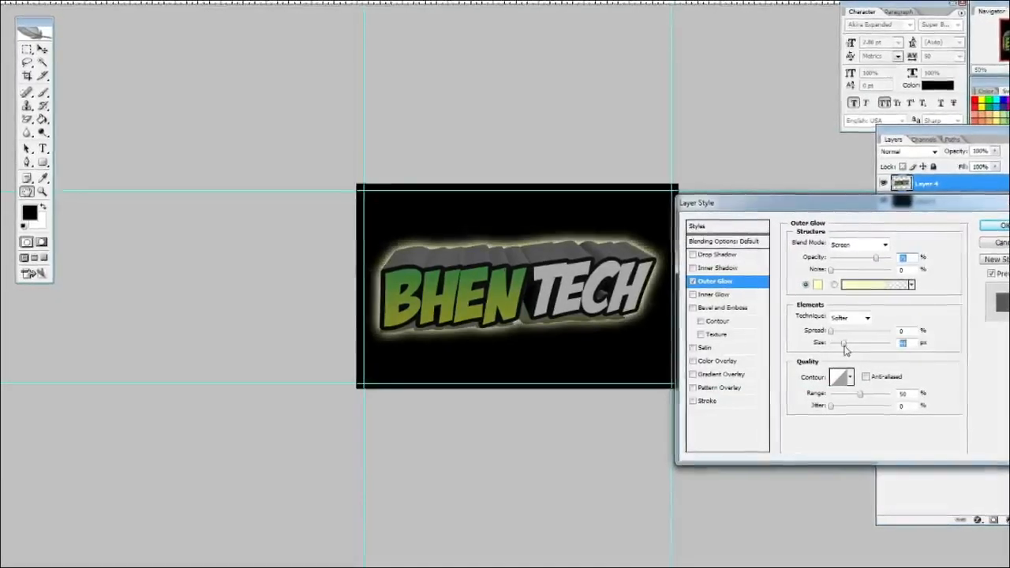
{"action": "left_click", "coordinate": [815, 284]}
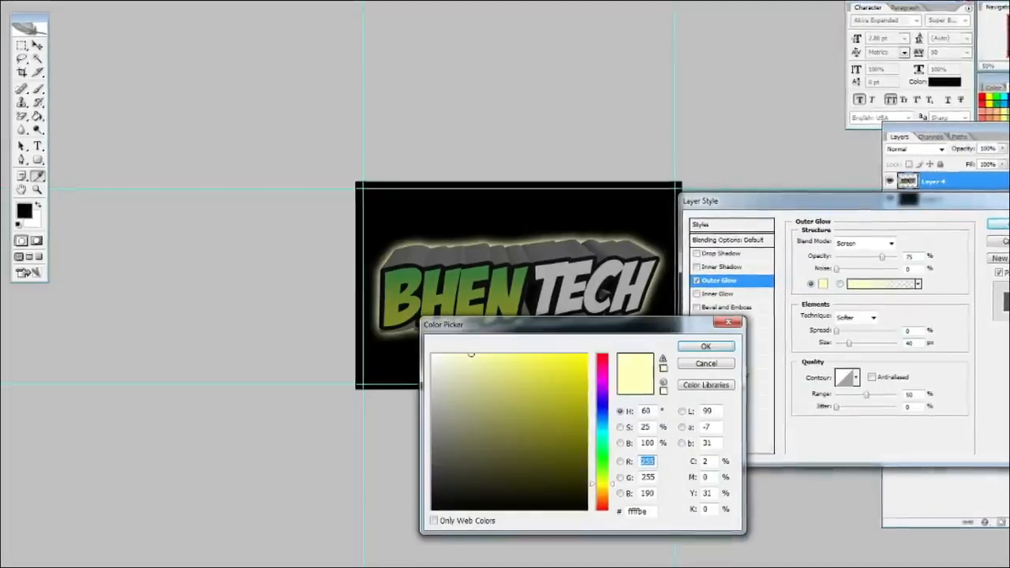
{"action": "left_click", "coordinate": [432, 354]}
{"action": "left_click", "coordinate": [705, 347]}
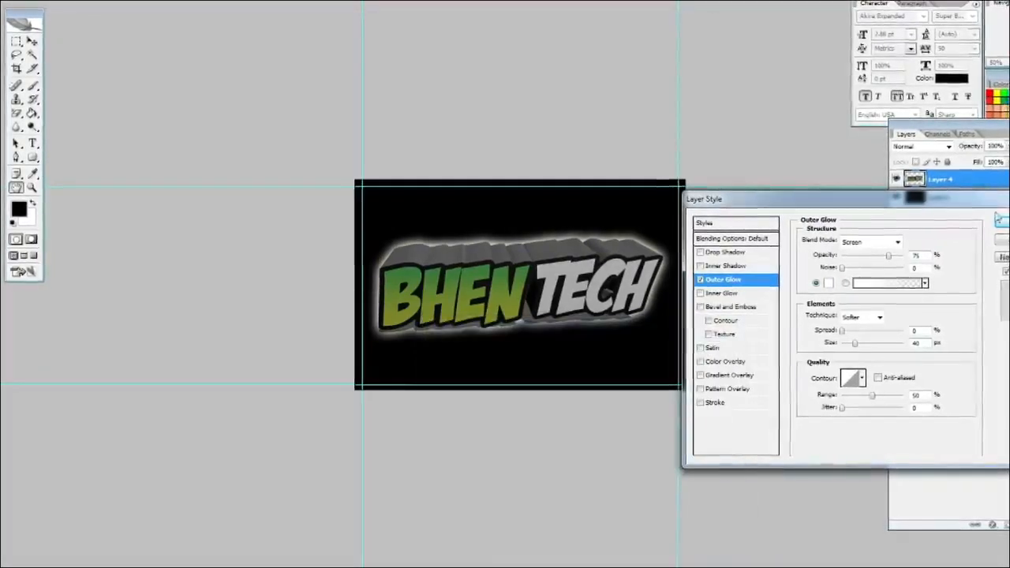
{"action": "left_click", "coordinate": [1000, 224]}
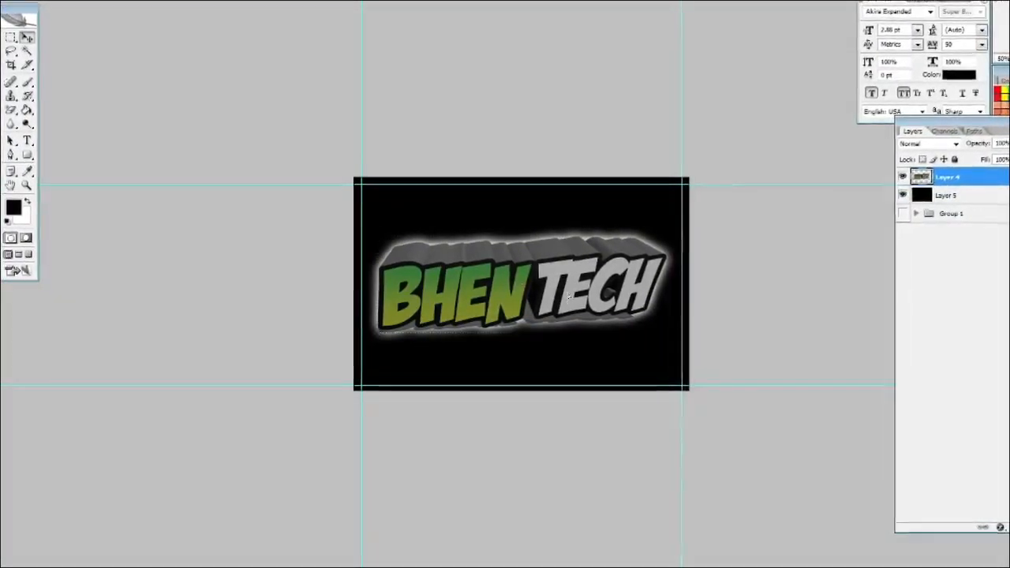
{"action": "left_click_drag", "start_coordinate": [567, 292], "coordinate": [574, 261]}
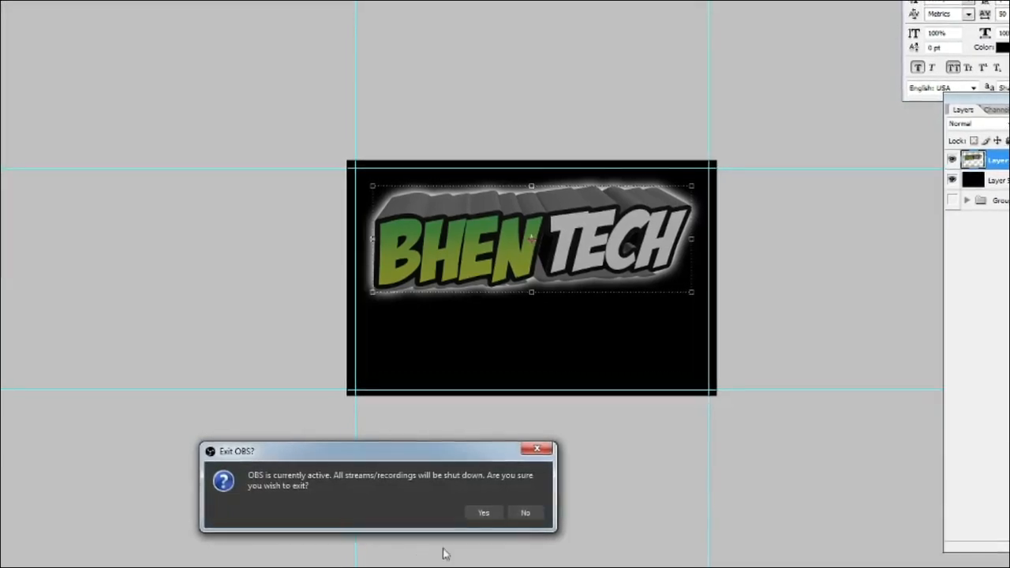
{"action": "left_click", "coordinate": [525, 512]}
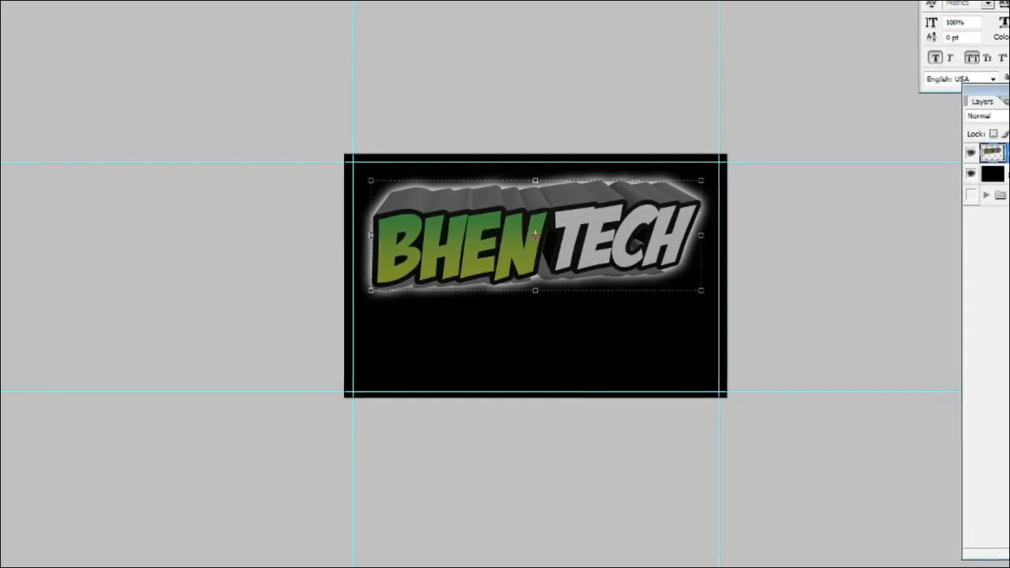
Add a new empty layer, then write the white text SUBSCRIBE centred beneath the logo and enlarge it to about 130%.
{"action": "key", "text": "ctrl+shift+alt+n"}
{"action": "left_click", "coordinate": [465, 349]}
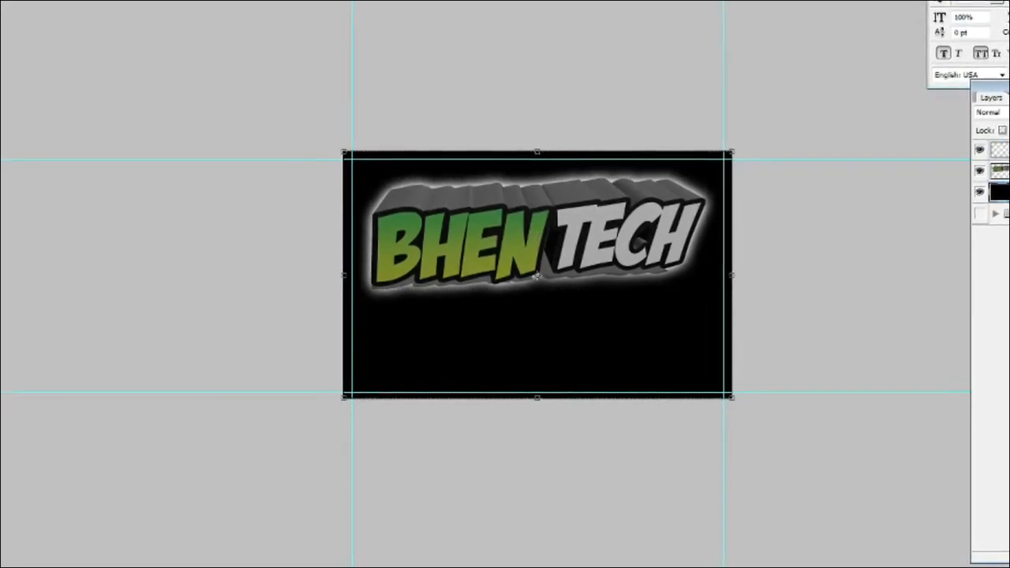
{"action": "key", "text": "t"}
{"action": "left_click", "coordinate": [423, 345]}
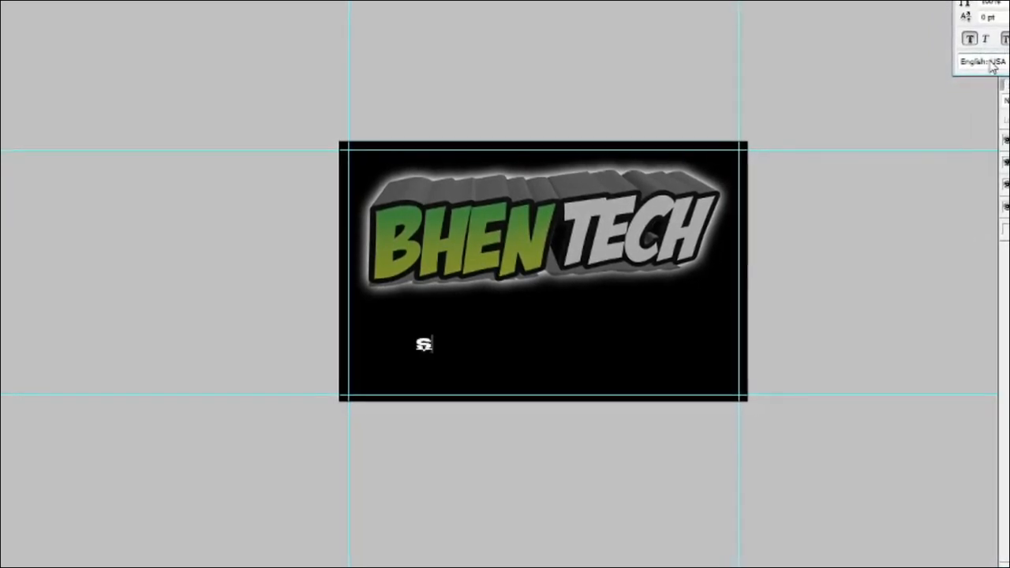
{"action": "type", "text": "U.S"}
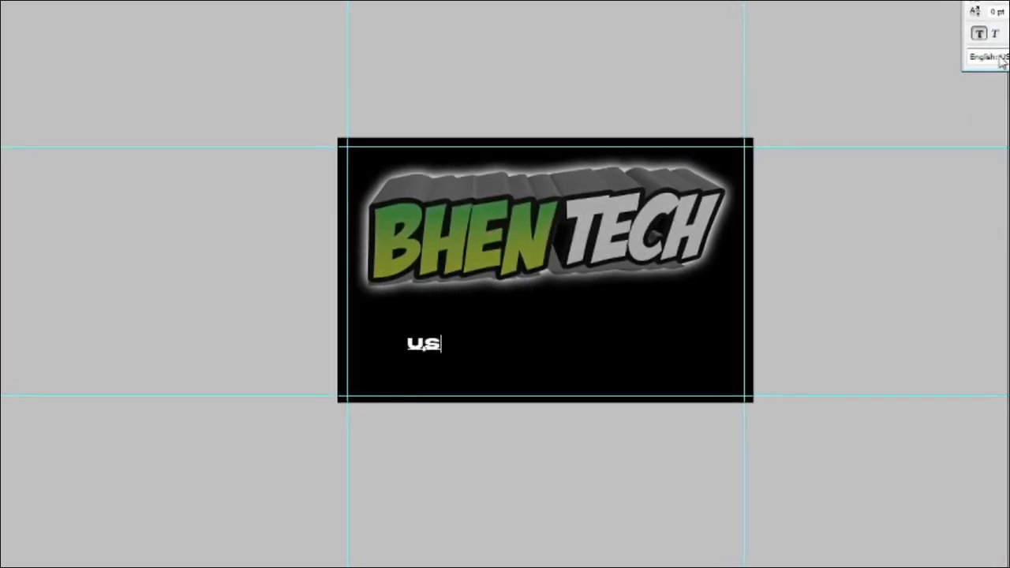
{"action": "type", "text": "CRIBE"}
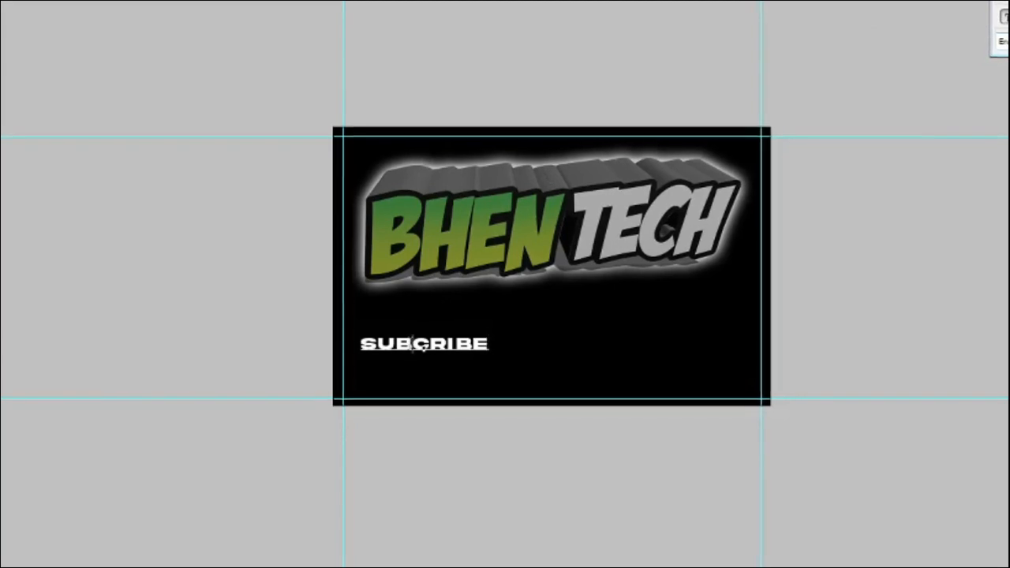
{"action": "left_click", "coordinate": [420, 344]}
{"action": "type", "text": "S"}
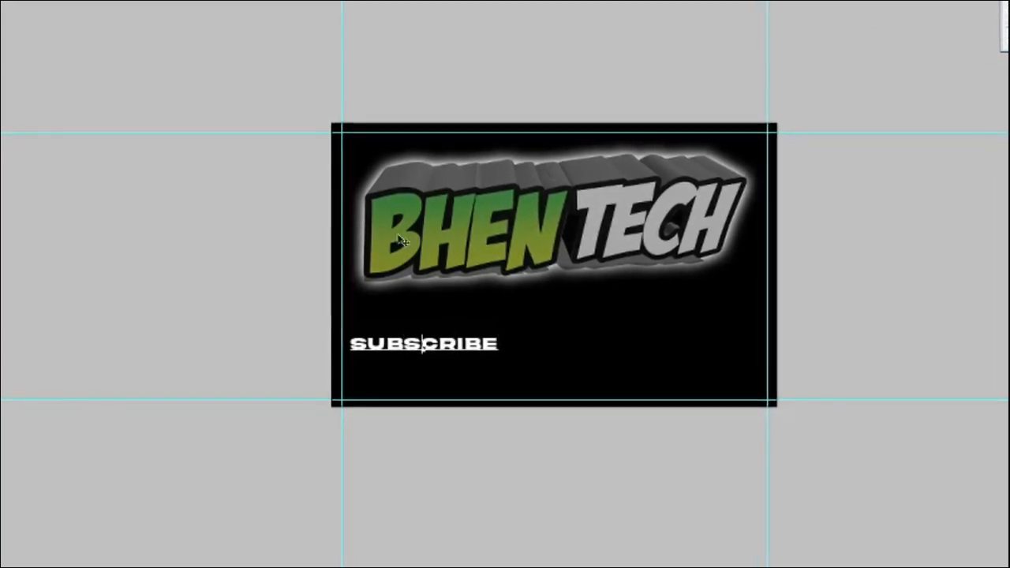
{"action": "key", "text": "ctrl+t"}
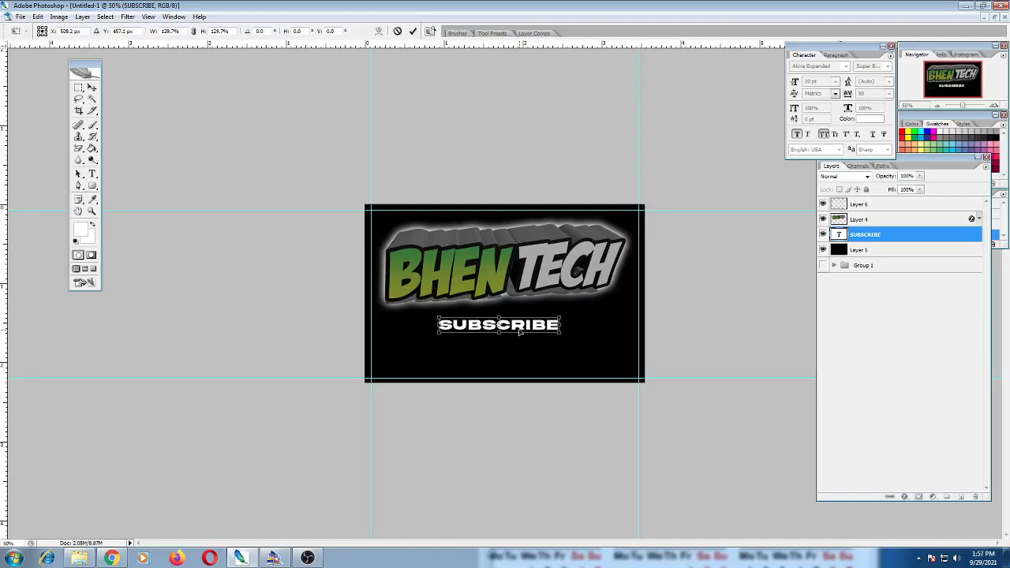
{"action": "key", "text": "Return"}
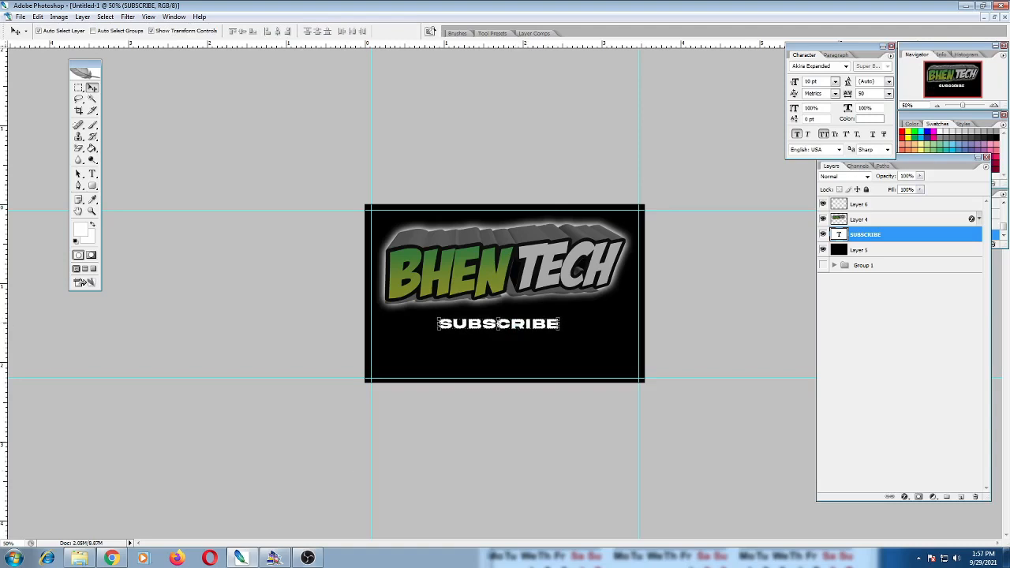
{"action": "left_click", "coordinate": [308, 557]}
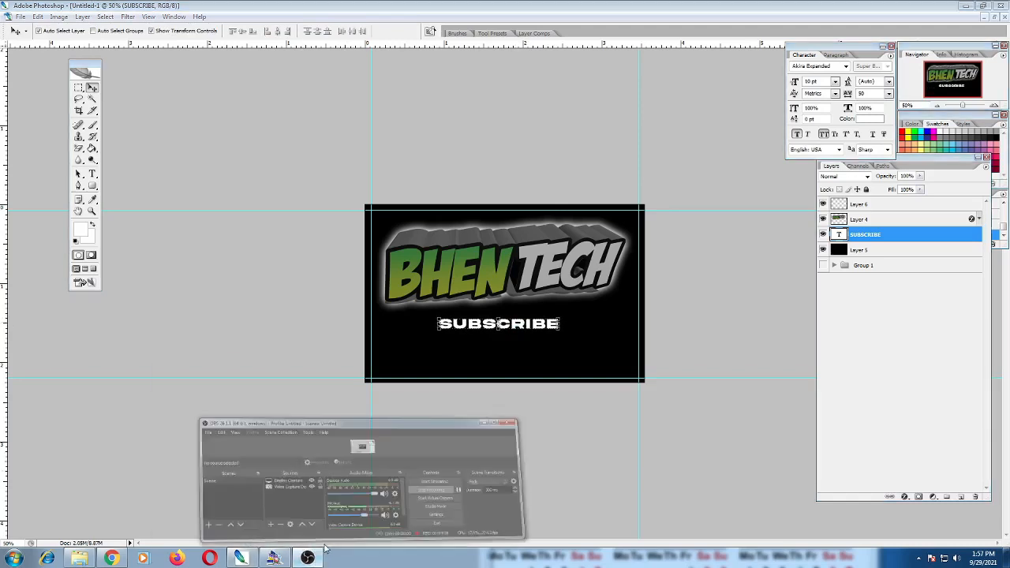
{"action": "left_click", "coordinate": [526, 468]}
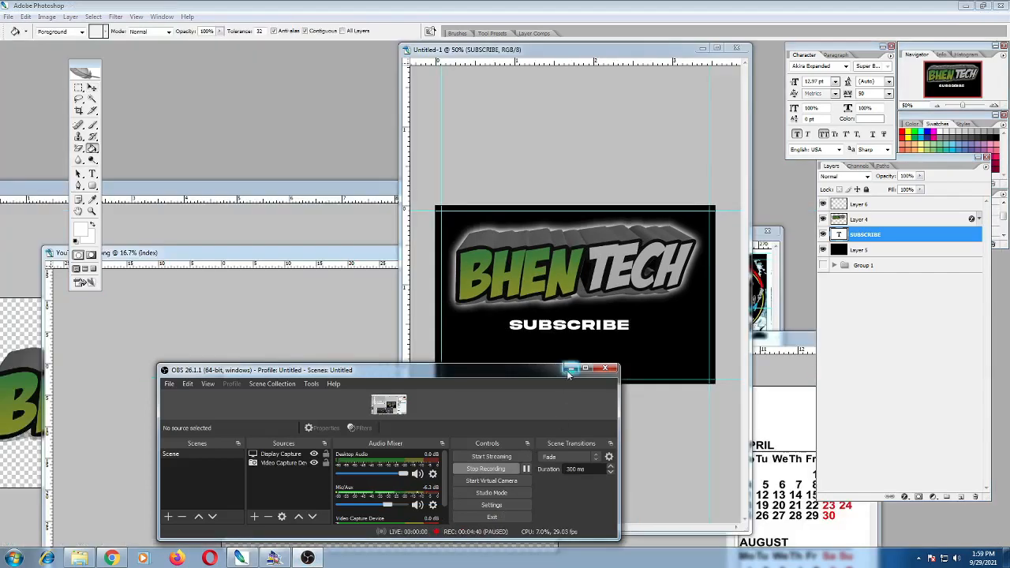
{"action": "left_click", "coordinate": [568, 369]}
Convert the YouTube logo image from indexed colour to RGB Color mode.
{"action": "key", "text": "v"}
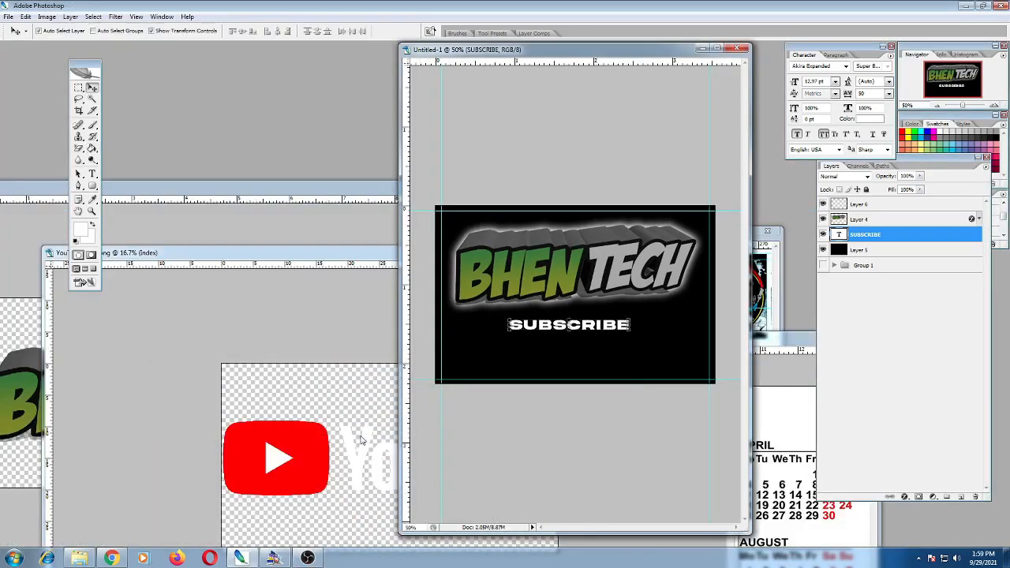
{"action": "left_click", "coordinate": [312, 459]}
{"action": "left_click_drag", "start_coordinate": [307, 457], "coordinate": [329, 423]}
{"action": "left_click", "coordinate": [46, 17]}
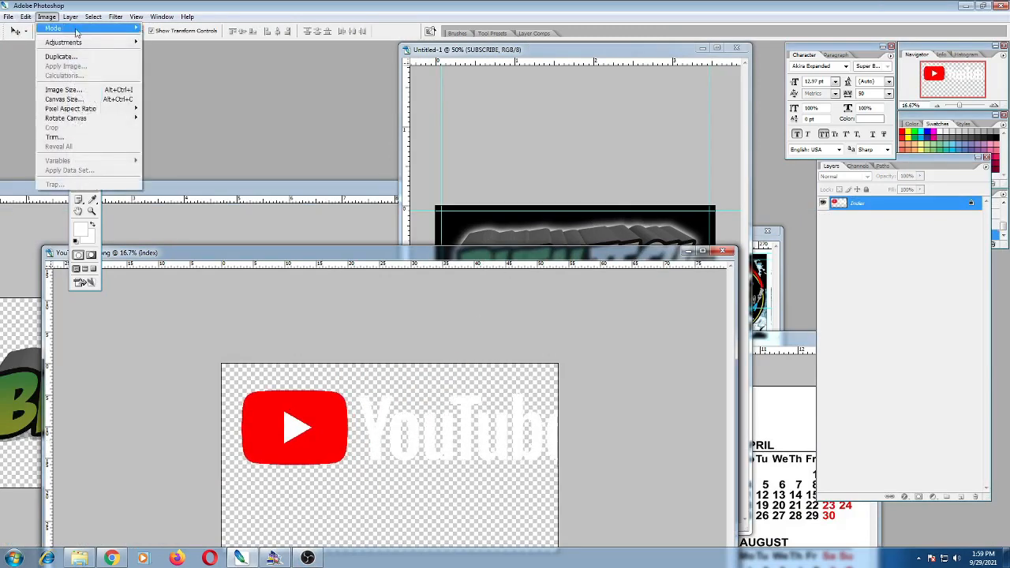
{"action": "mouse_move", "coordinate": [76, 30]}
{"action": "left_click", "coordinate": [188, 67]}
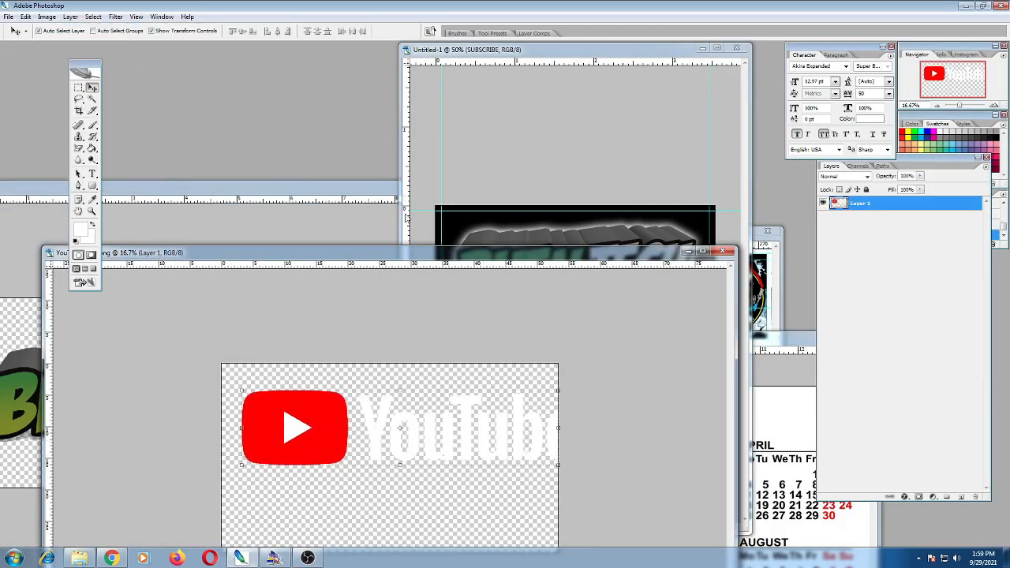
Copy the YouTube logo into the untitled card document and scale it down beneath the SUBSCRIBE text.
{"action": "left_click_drag", "start_coordinate": [413, 255], "coordinate": [267, 229]}
{"action": "left_click_drag", "start_coordinate": [179, 394], "coordinate": [644, 325]}
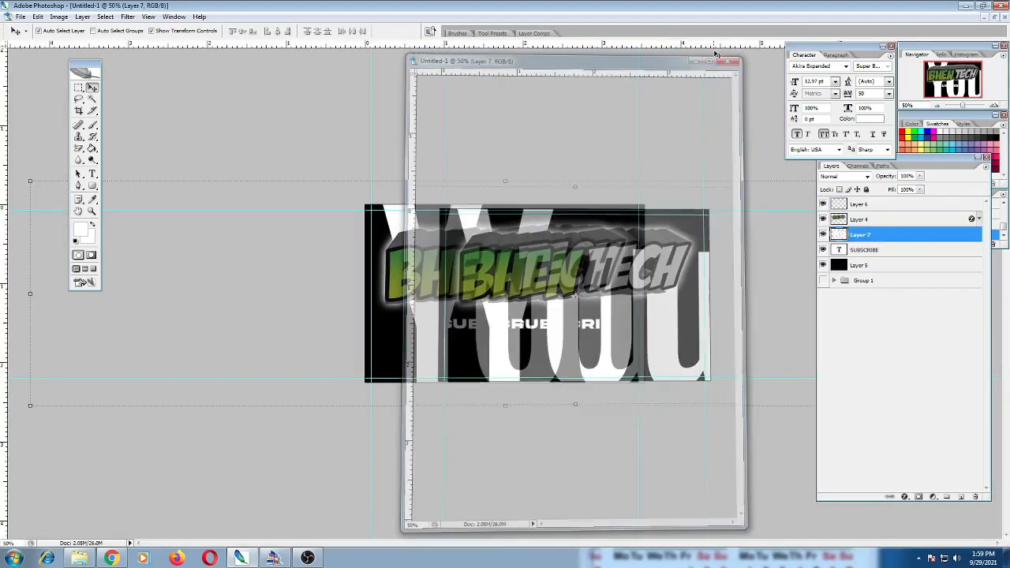
{"action": "left_click", "coordinate": [717, 49]}
{"action": "key", "text": "ctrl+minus"}
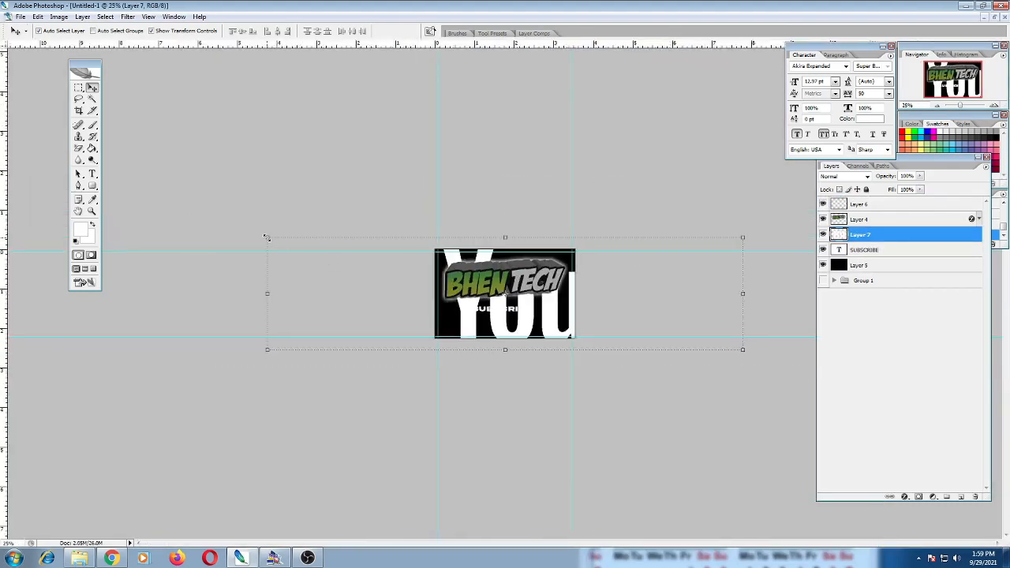
{"action": "left_click_drag", "start_coordinate": [266, 237], "coordinate": [463, 283]}
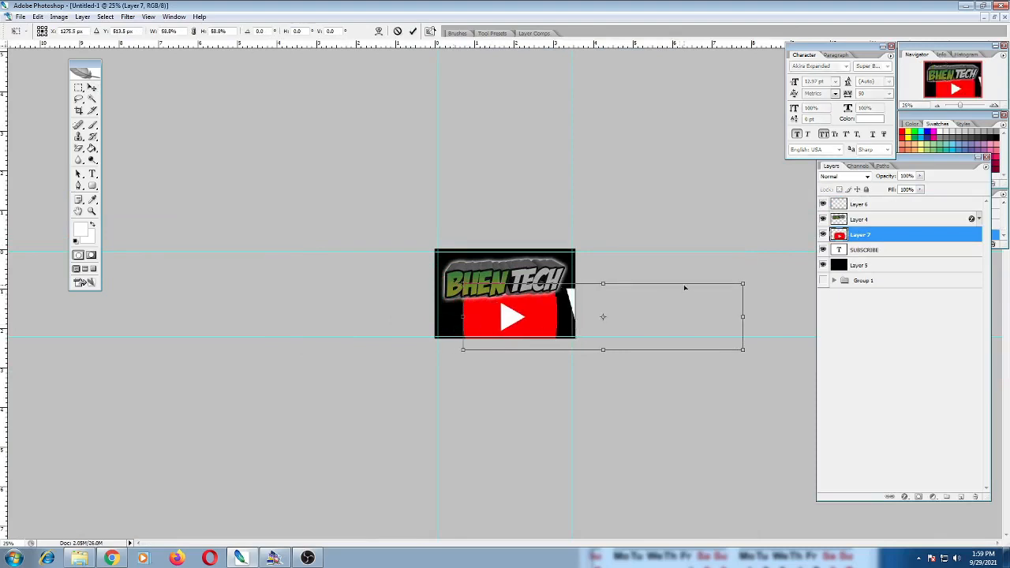
{"action": "left_click_drag", "start_coordinate": [742, 284], "coordinate": [523, 330]}
{"action": "key", "text": "Return"}
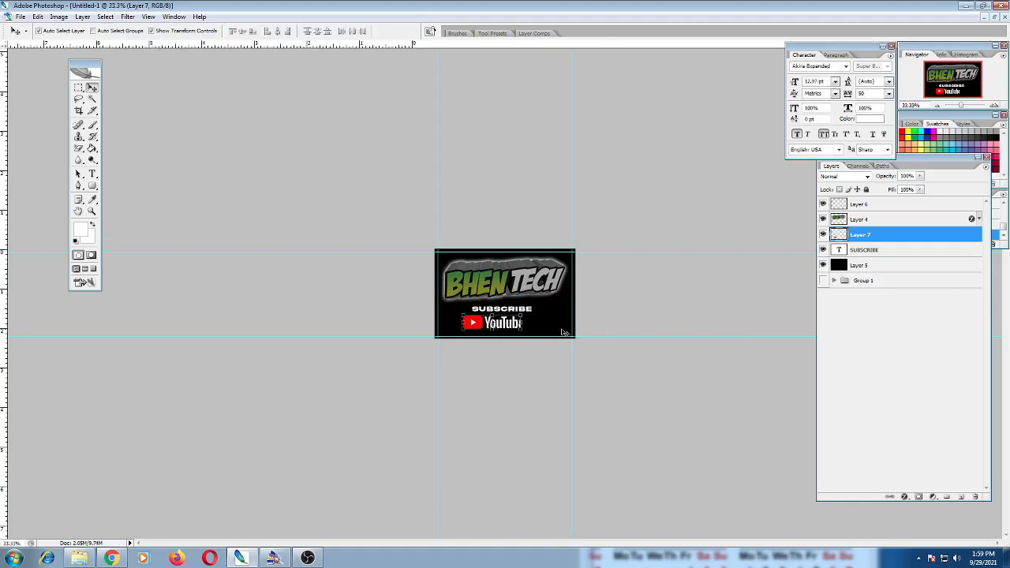
{"action": "key", "text": "ctrl+plus"}
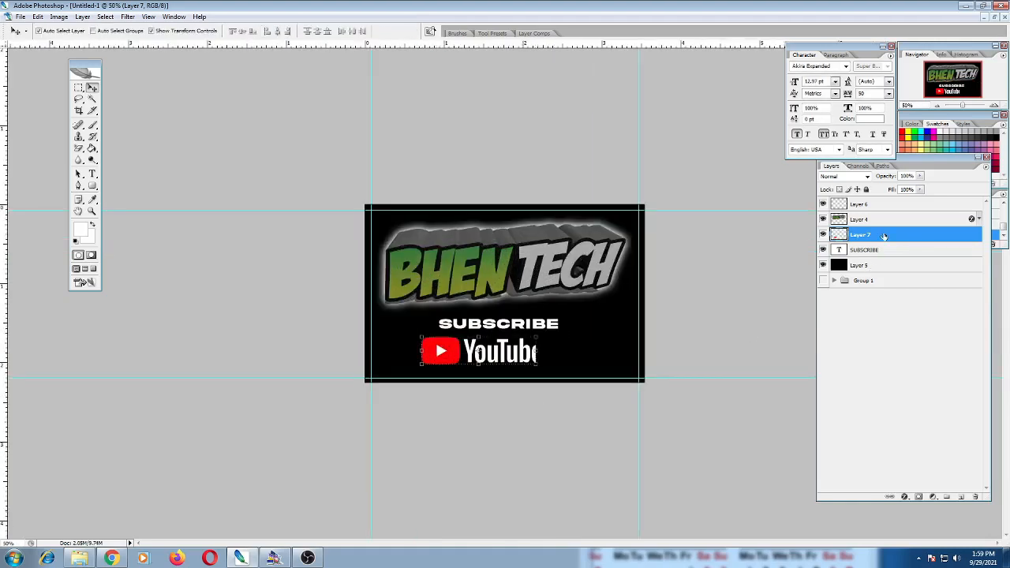
Delete the copied YouTube logo layer from the card and undo the move and mode change in the logo image.
{"action": "left_click_drag", "start_coordinate": [883, 236], "coordinate": [975, 496]}
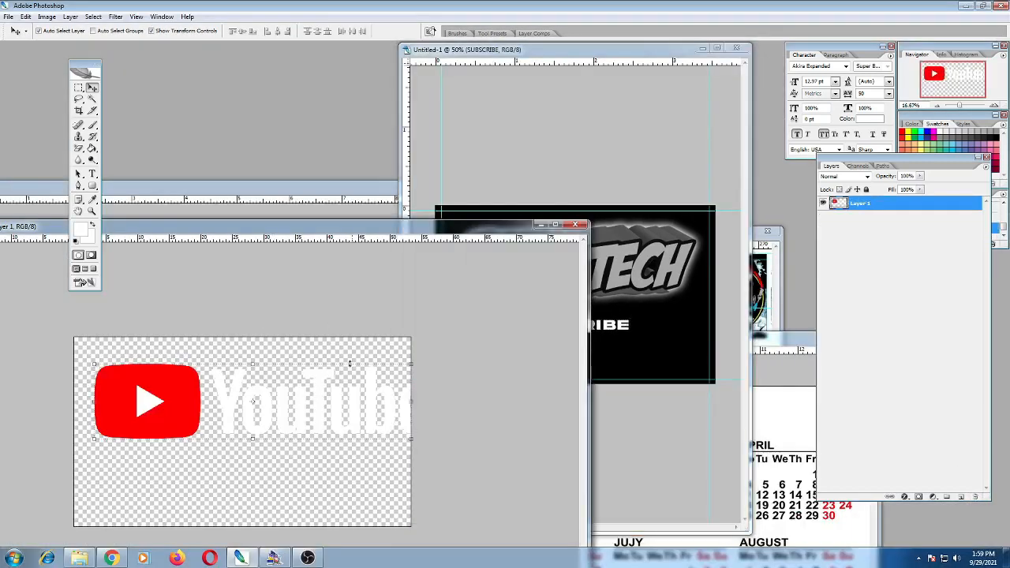
{"action": "key", "text": "ctrl+alt+z"}
{"action": "key", "text": "ctrl+alt+z"}
{"action": "key", "text": "ctrl+alt+z"}
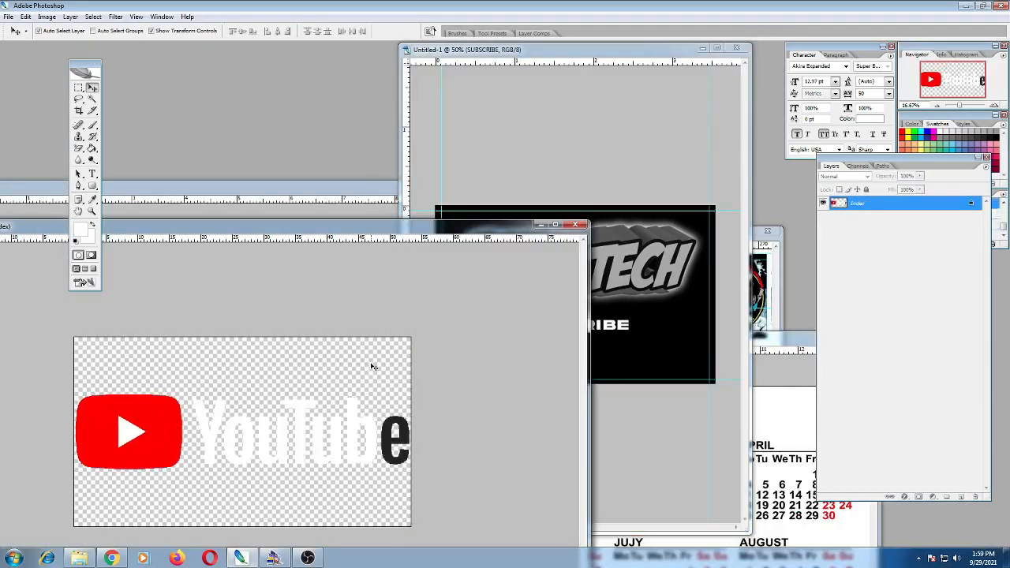
Fill the dark letter "e" of the YouTube logo with white.
{"action": "left_click", "coordinate": [92, 147]}
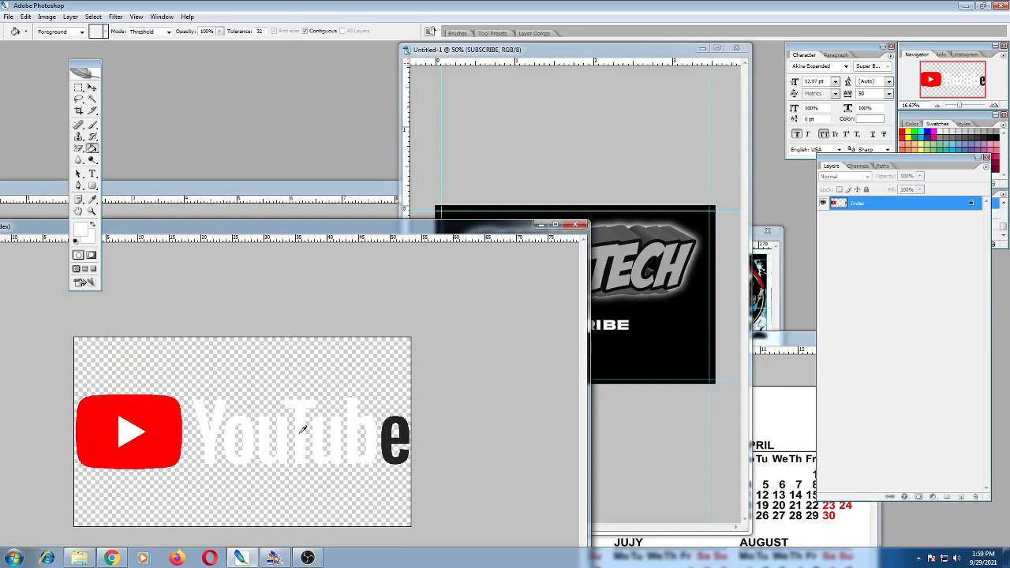
{"action": "left_click", "coordinate": [378, 431]}
{"action": "key", "text": "v"}
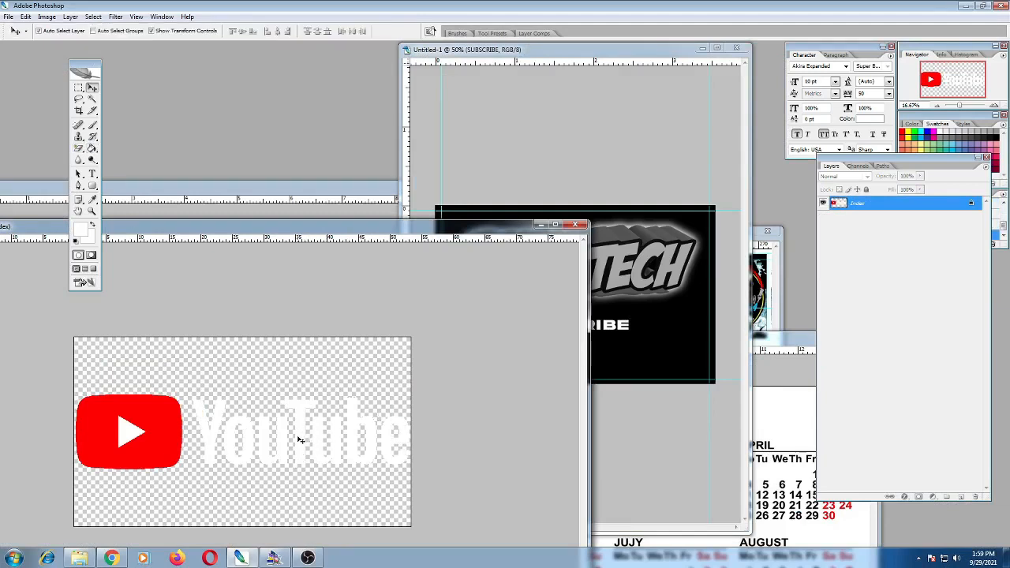
Convert the YouTube logo image to RGB Color mode and copy the logo into the untitled card document.
{"action": "left_click_drag", "start_coordinate": [300, 437], "coordinate": [642, 322]}
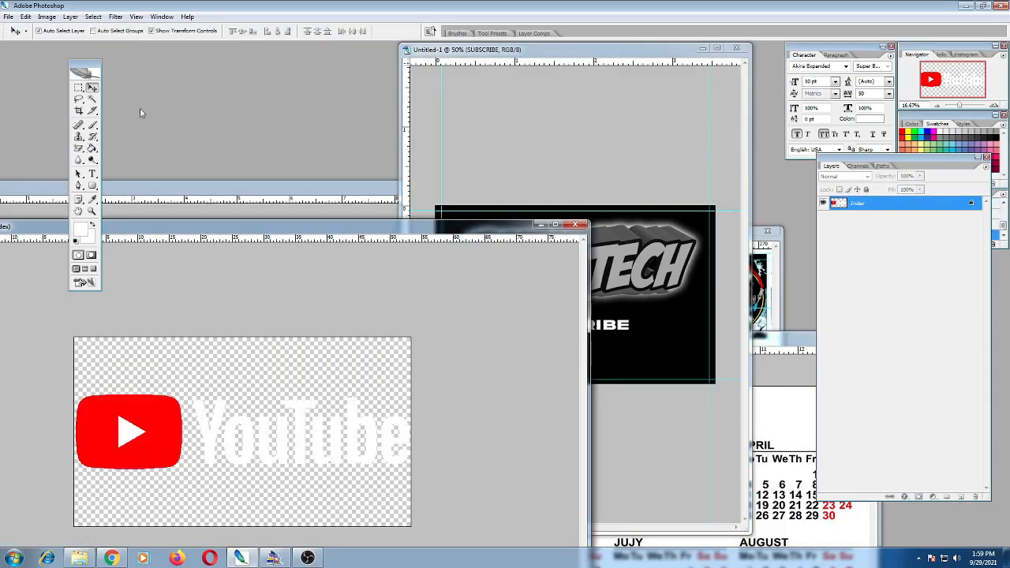
{"action": "left_click", "coordinate": [46, 16]}
{"action": "mouse_move", "coordinate": [83, 33]}
{"action": "left_click", "coordinate": [169, 65]}
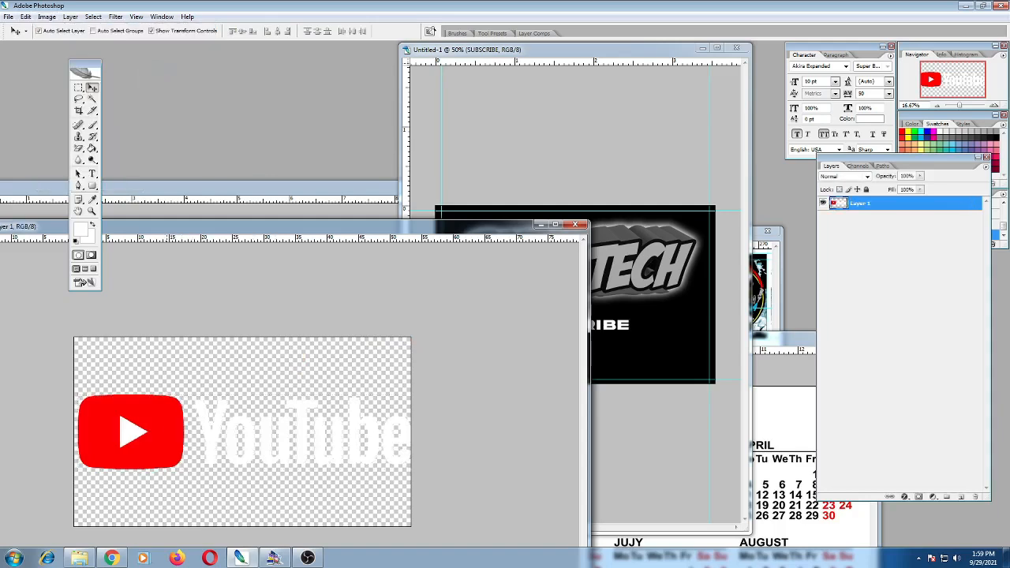
{"action": "left_click_drag", "start_coordinate": [242, 431], "coordinate": [637, 331]}
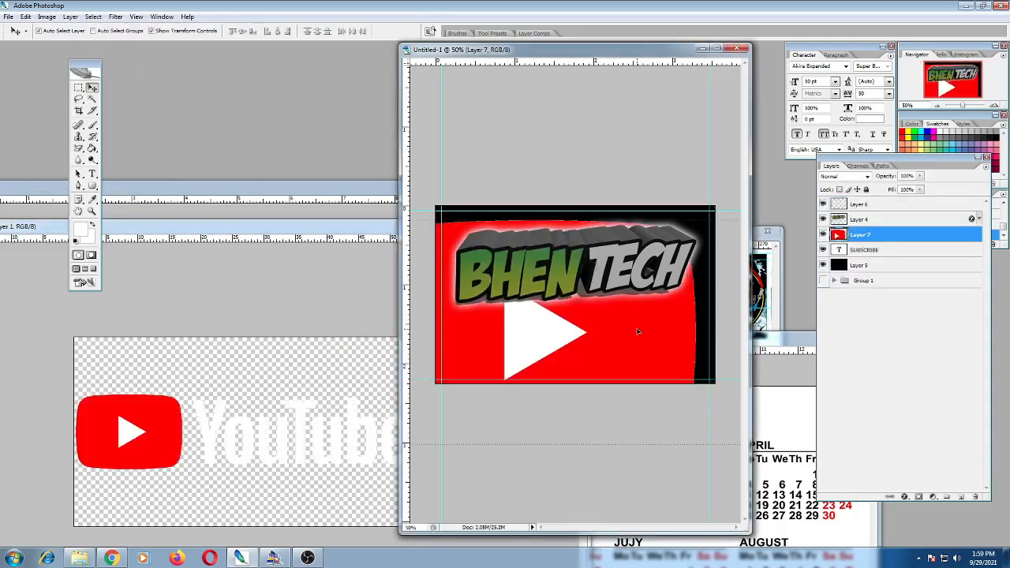
Scale the oversized YouTube logo down to roughly fit the card's width and apply the transformation.
{"action": "left_click", "coordinate": [716, 49]}
{"action": "key", "text": "ctrl+t"}
{"action": "left_click_drag", "start_coordinate": [309, 221], "coordinate": [440, 249]}
{"action": "key", "text": "ctrl+minus"}
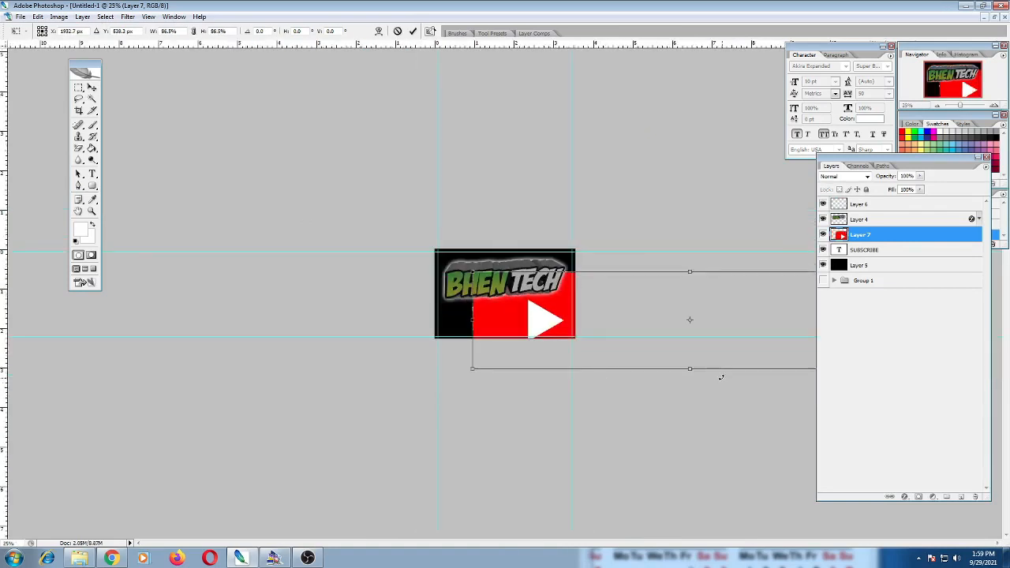
{"action": "key", "text": "ctrl+minus"}
{"action": "left_click_drag", "start_coordinate": [705, 332], "coordinate": [543, 324]}
{"action": "key", "text": "Return"}
{"action": "key", "text": "ctrl+plus"}
{"action": "key", "text": "ctrl+plus"}
{"action": "key", "text": "ctrl+plus"}
{"action": "key", "text": "ctrl+plus"}
{"action": "key", "text": "ctrl+plus"}
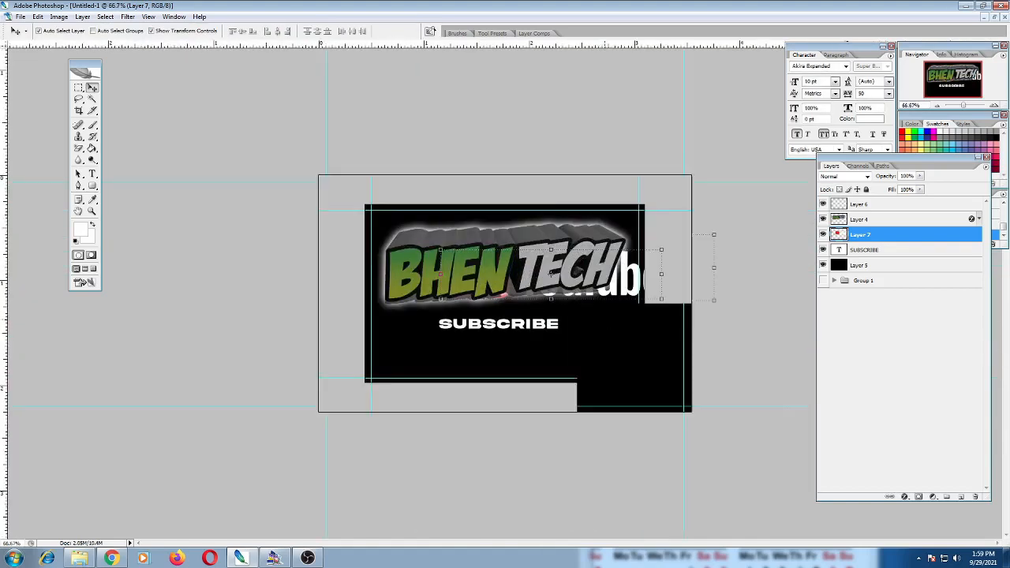
Shrink the YouTube logo further and position it centred beneath the SUBSCRIBE text.
{"action": "key", "text": "ctrl+z"}
{"action": "key", "text": "ctrl+t"}
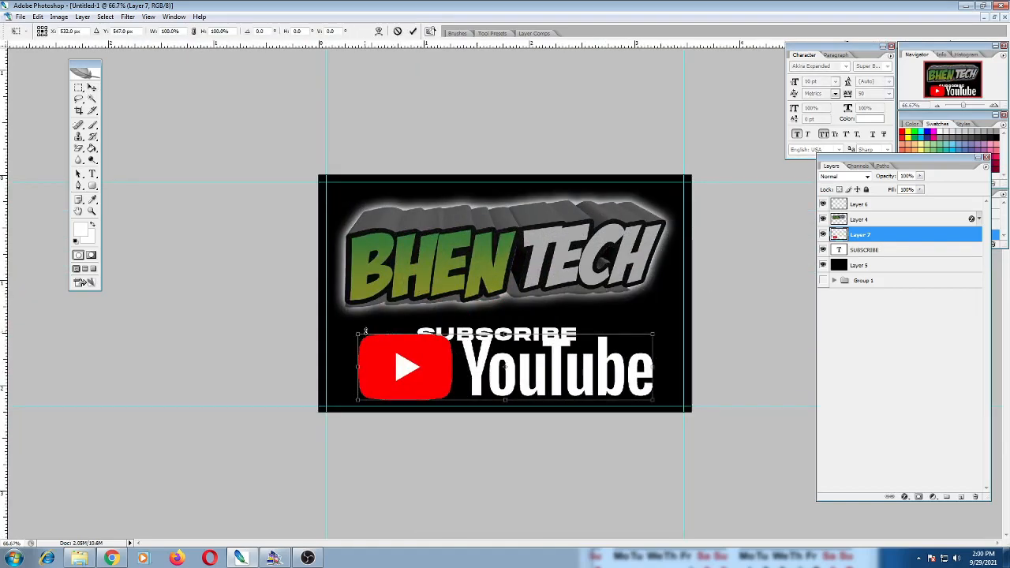
{"action": "left_click_drag", "start_coordinate": [359, 334], "coordinate": [422, 375]}
{"action": "key", "text": "Return"}
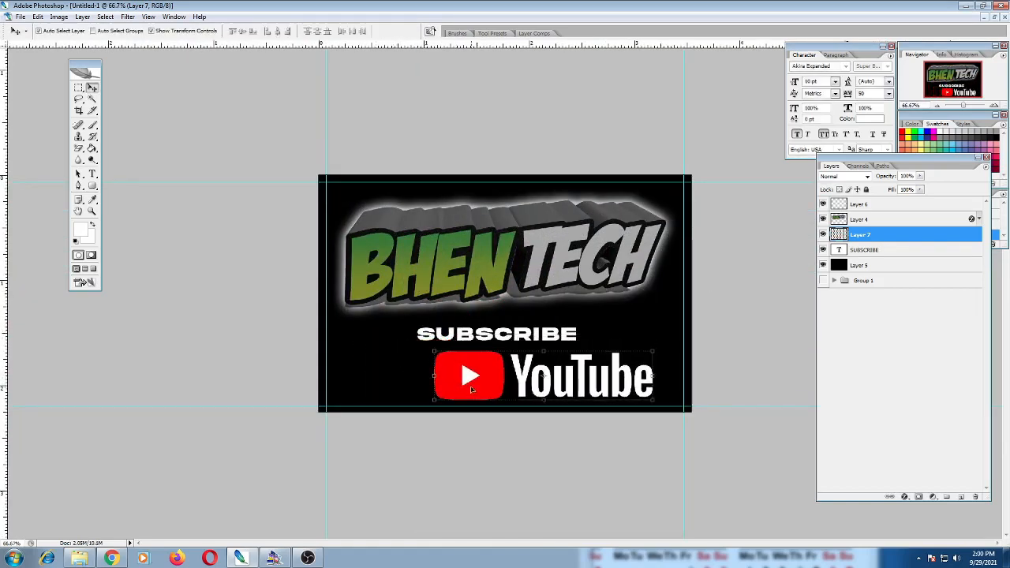
{"action": "key", "text": "ctrl+plus"}
{"action": "left_click_drag", "start_coordinate": [483, 403], "coordinate": [401, 398]}
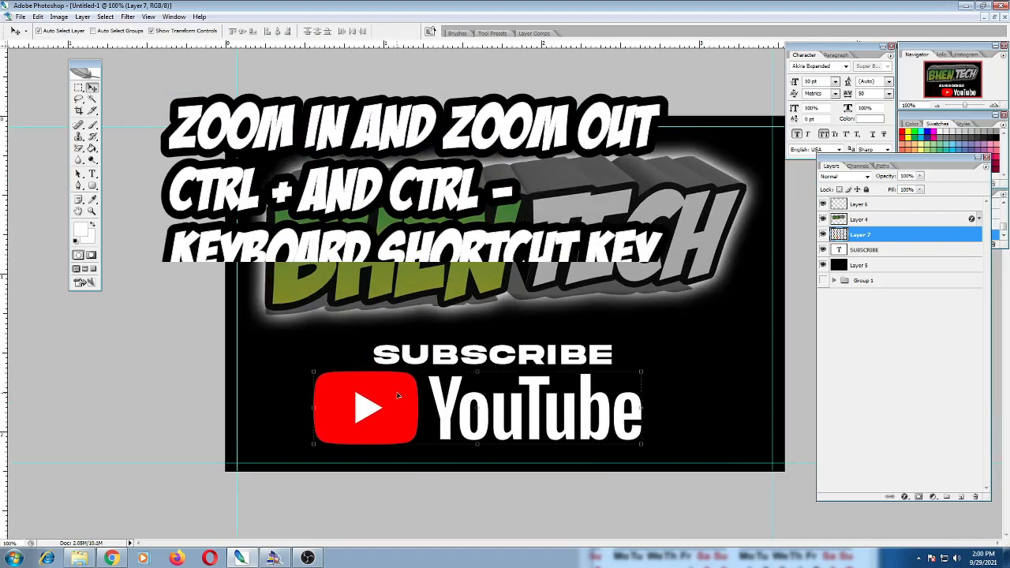
Duplicate the SUBSCRIBE text just above the original and change the copy's wording to TV.
{"action": "left_click_drag", "start_coordinate": [513, 356], "coordinate": [620, 322]}
{"action": "left_click", "coordinate": [93, 175]}
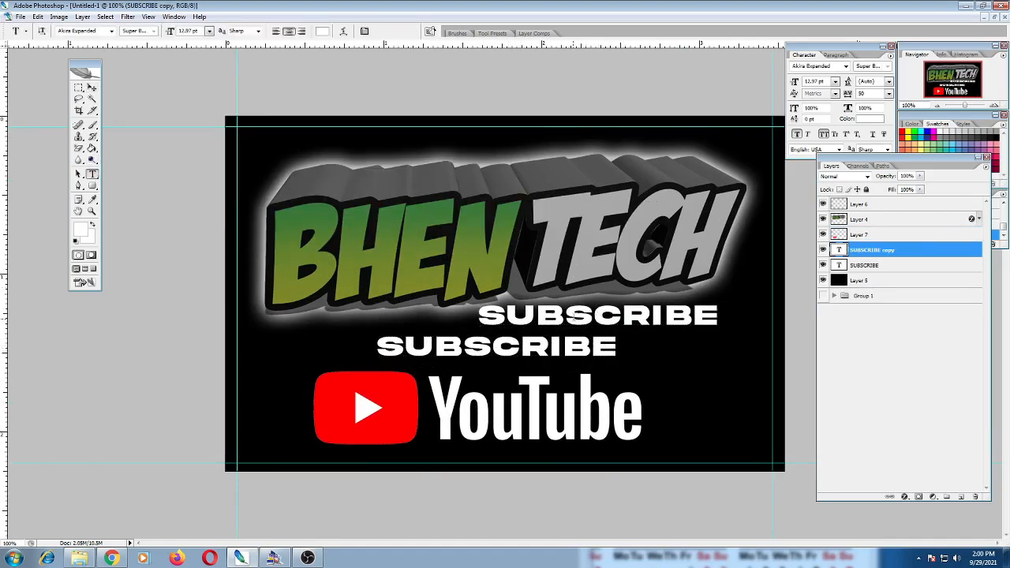
{"action": "left_click_drag", "start_coordinate": [479, 314], "coordinate": [762, 327]}
{"action": "type", "text": "TV"}
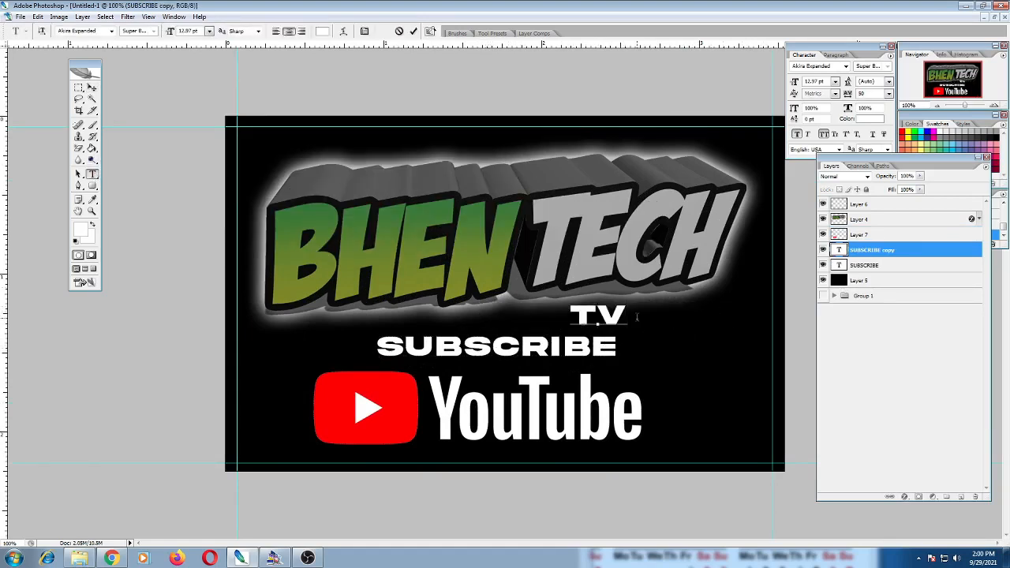
Colour the TV text red and place it in front of the logo at the logo's upper-right corner.
{"action": "left_click_drag", "start_coordinate": [636, 316], "coordinate": [541, 305]}
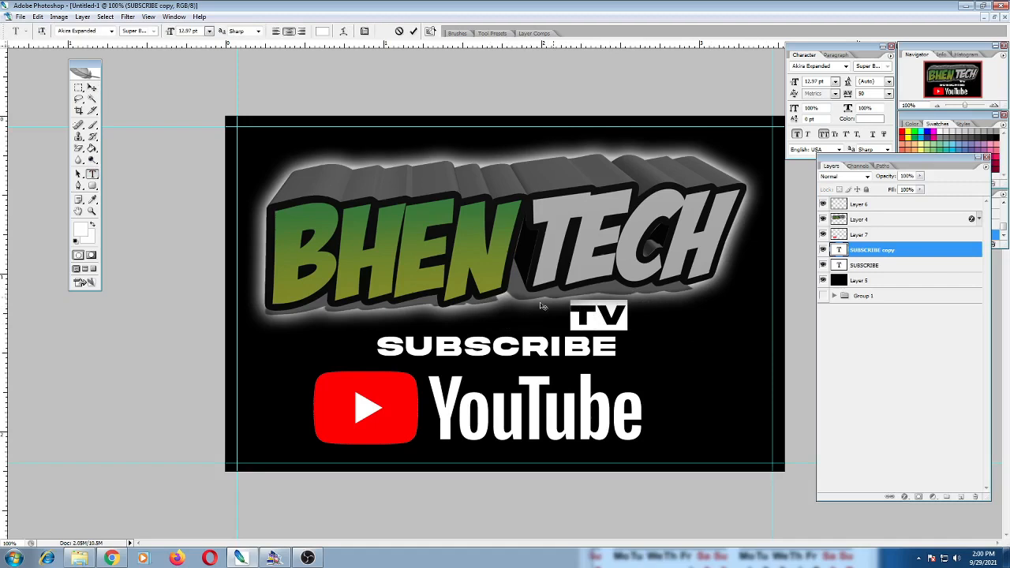
{"action": "left_click", "coordinate": [903, 132]}
{"action": "left_click", "coordinate": [91, 87]}
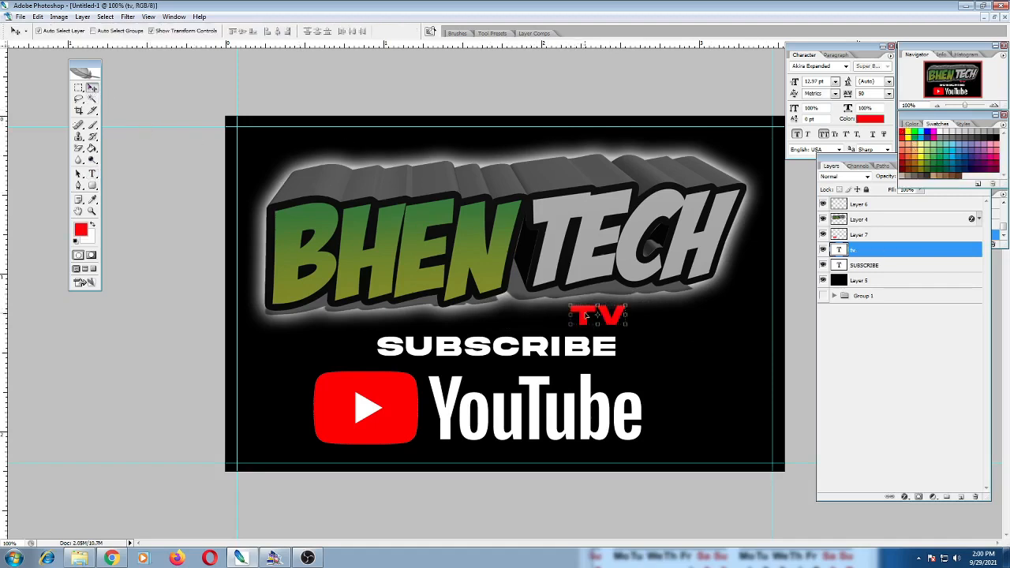
{"action": "left_click_drag", "start_coordinate": [586, 316], "coordinate": [663, 290]}
{"action": "left_click_drag", "start_coordinate": [853, 250], "coordinate": [868, 208]}
{"action": "left_click_drag", "start_coordinate": [687, 290], "coordinate": [747, 184]}
Add a white Outer Glow with a size of 9 px to the red TV text.
{"action": "left_click", "coordinate": [905, 496]}
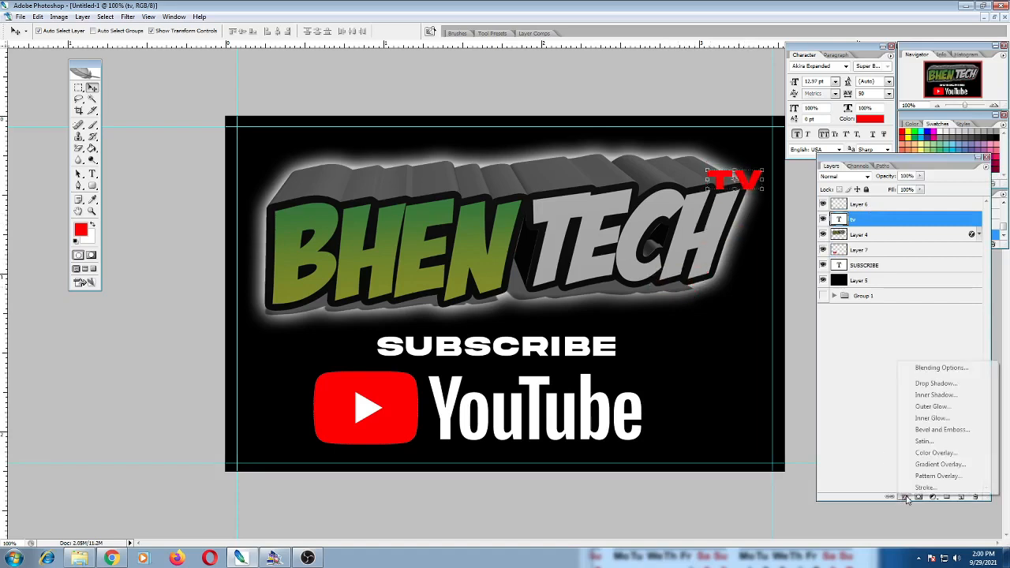
{"action": "left_click", "coordinate": [934, 407]}
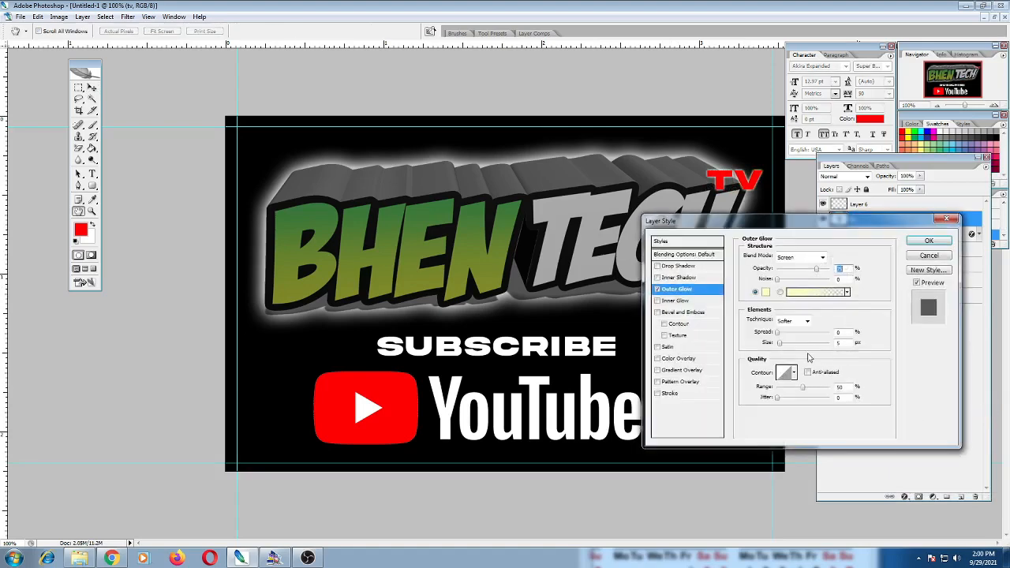
{"action": "left_click_drag", "start_coordinate": [779, 343], "coordinate": [782, 343]}
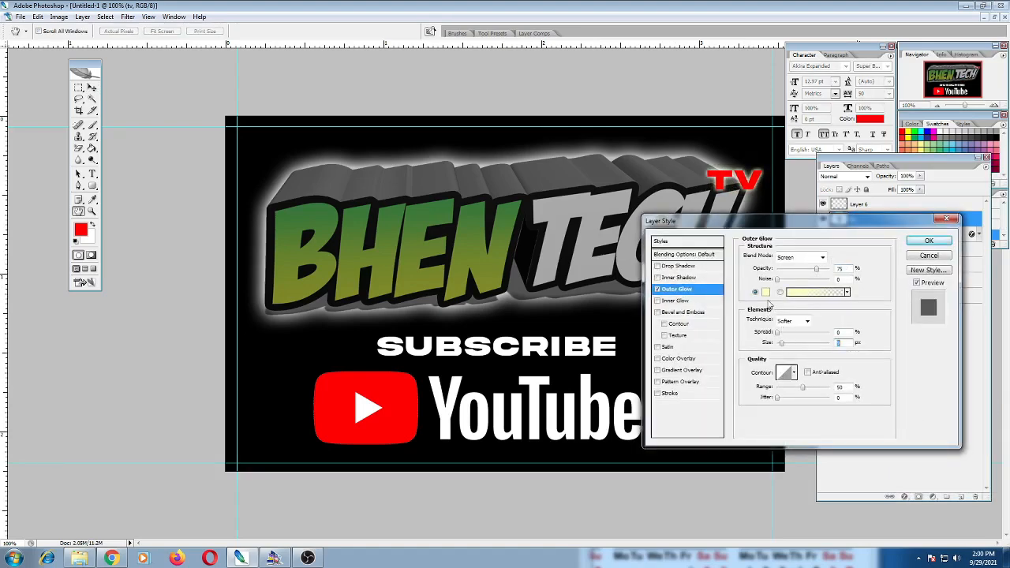
{"action": "left_click", "coordinate": [765, 292]}
{"action": "left_click", "coordinate": [939, 125]}
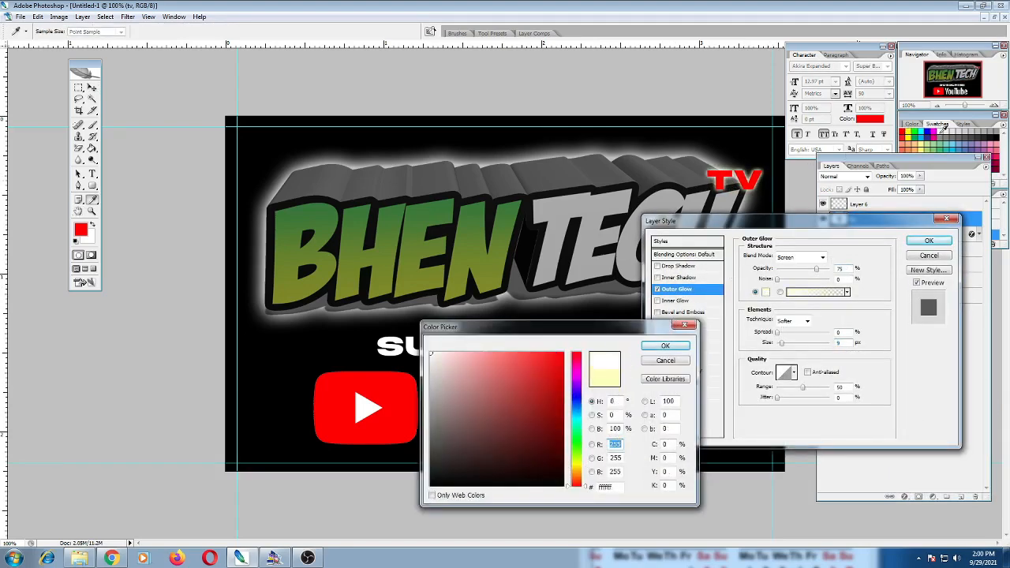
{"action": "left_click", "coordinate": [665, 346]}
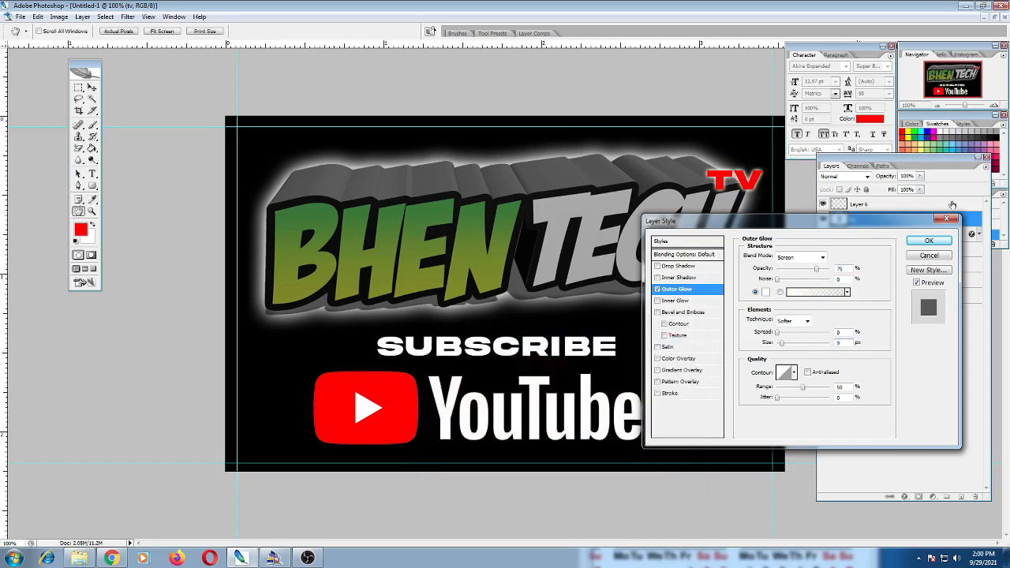
{"action": "left_click", "coordinate": [929, 240]}
Group all the logo-side layers, from the topmost layer down through the TV, logo, YouTube and SUBSCRIBE layers to the black background.
{"action": "left_click", "coordinate": [670, 272]}
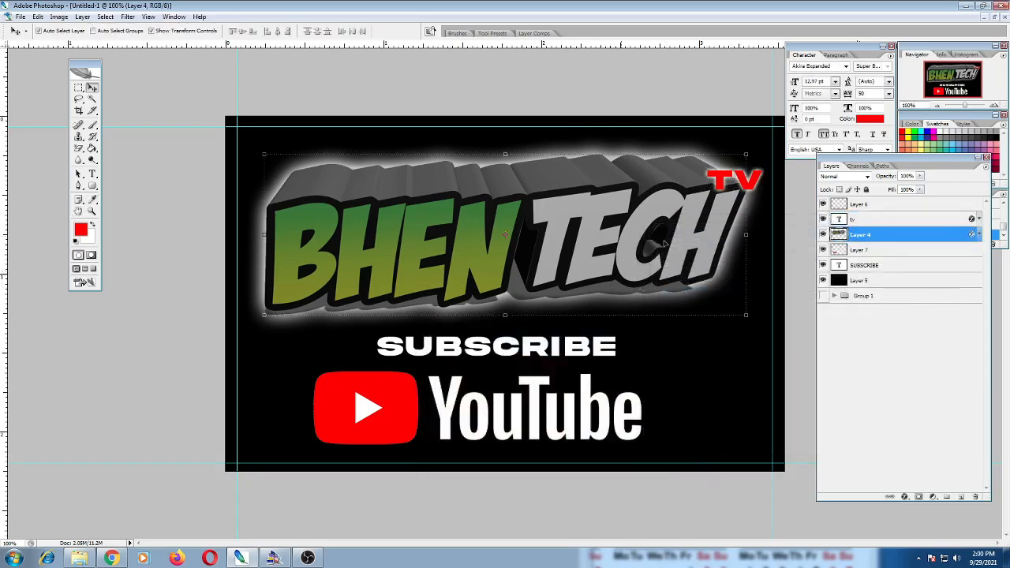
{"action": "key", "text": "ctrl+minus"}
{"action": "key", "text": "ctrl+minus"}
{"action": "key", "text": "ctrl+plus"}
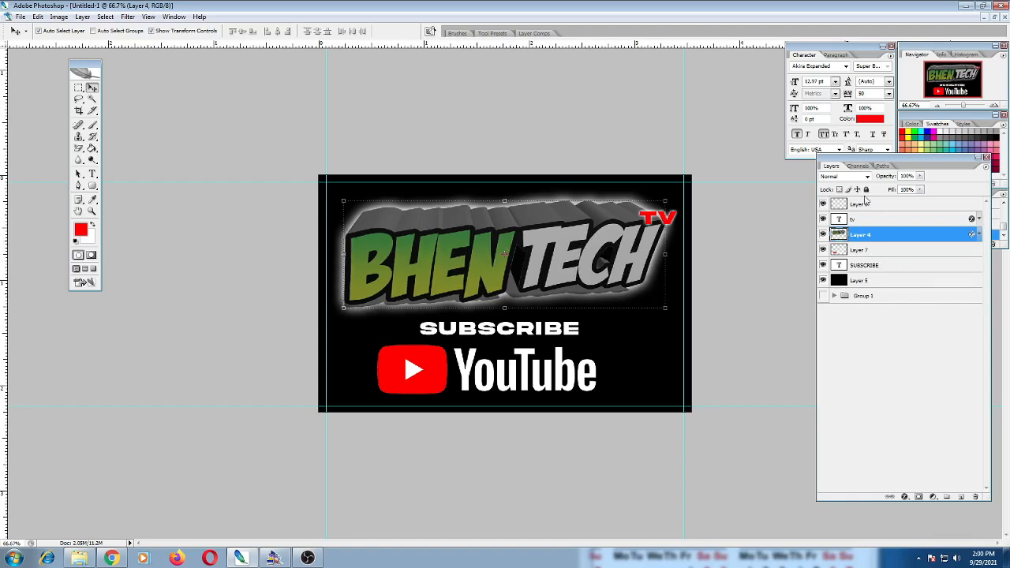
{"action": "left_click_drag", "start_coordinate": [891, 163], "coordinate": [823, 145]}
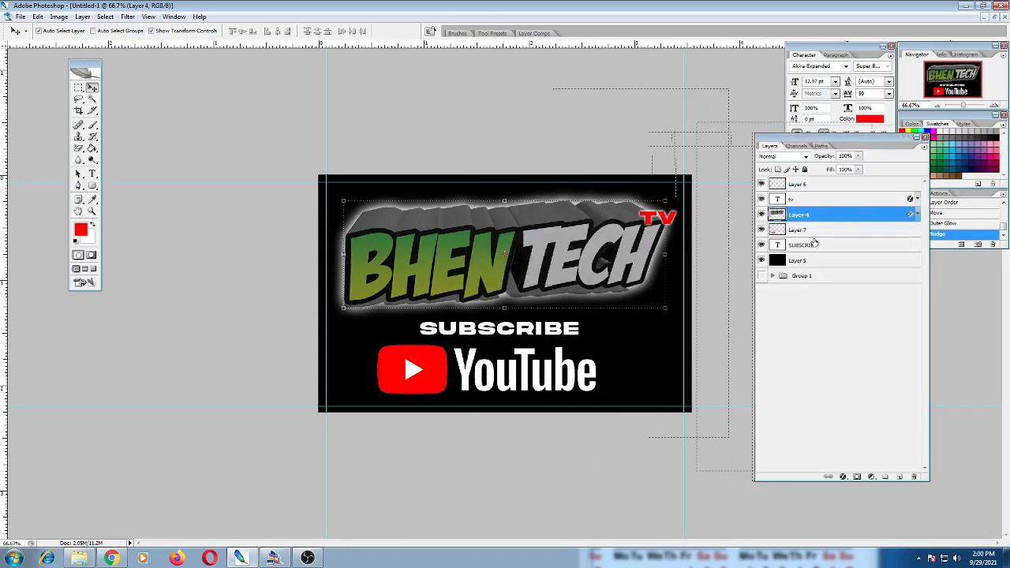
{"action": "left_click", "coordinate": [814, 243], "text": "ctrl"}
{"action": "left_click", "coordinate": [812, 230], "text": "ctrl"}
{"action": "left_click", "coordinate": [812, 260], "text": "ctrl"}
{"action": "left_click", "coordinate": [812, 199], "text": "ctrl"}
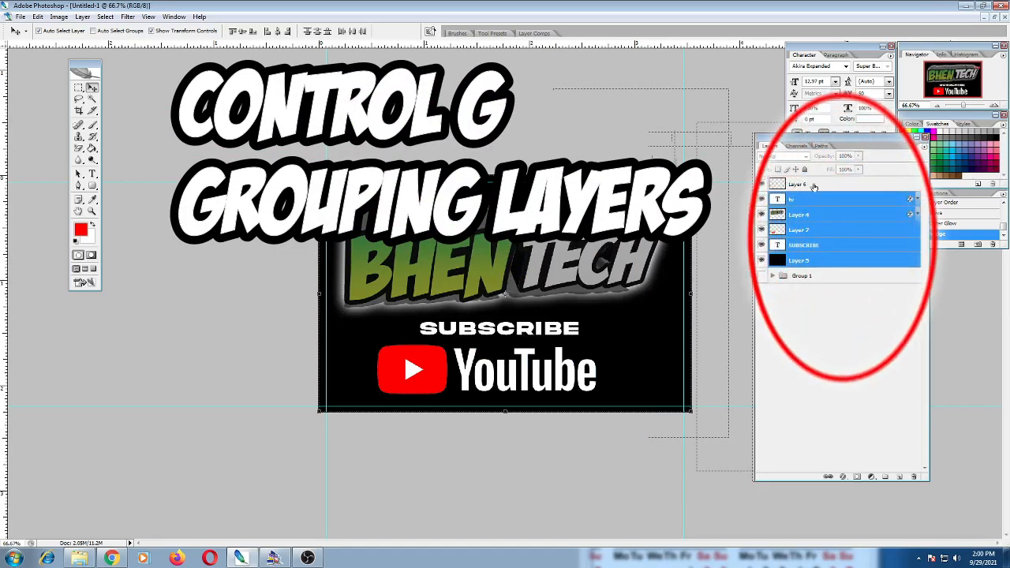
{"action": "key", "text": "ctrl+g"}
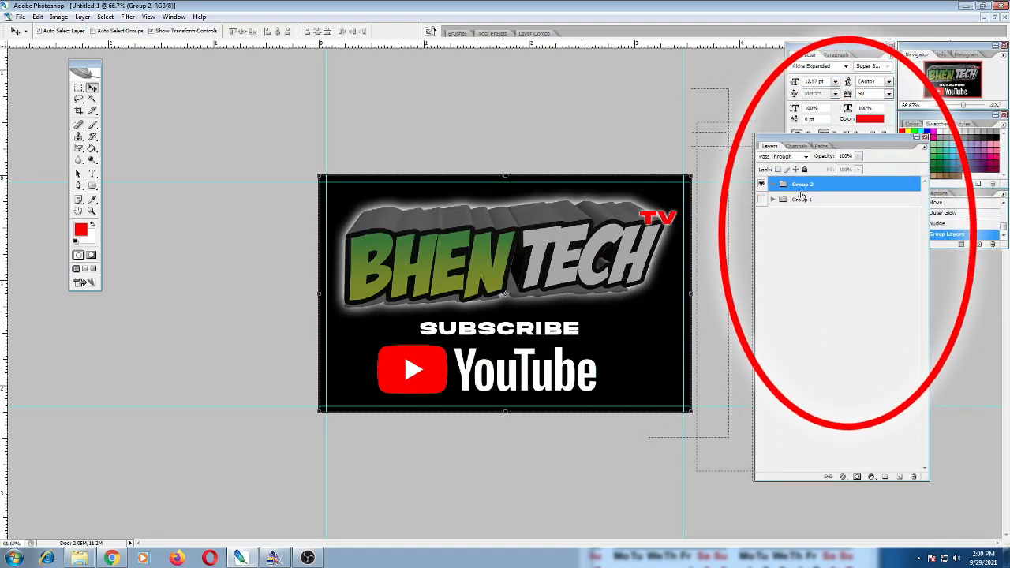
Rename the hidden calendar artwork's group as calendar and the new group as logo.
{"action": "double_click", "coordinate": [802, 199]}
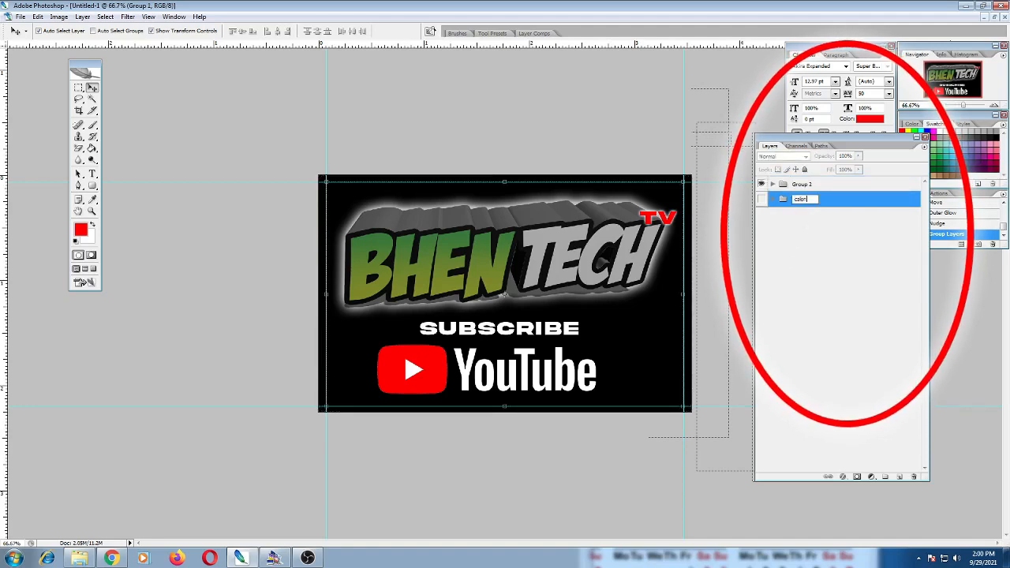
{"action": "type", "text": "calendar"}
{"action": "key", "text": "Return"}
{"action": "double_click", "coordinate": [801, 184]}
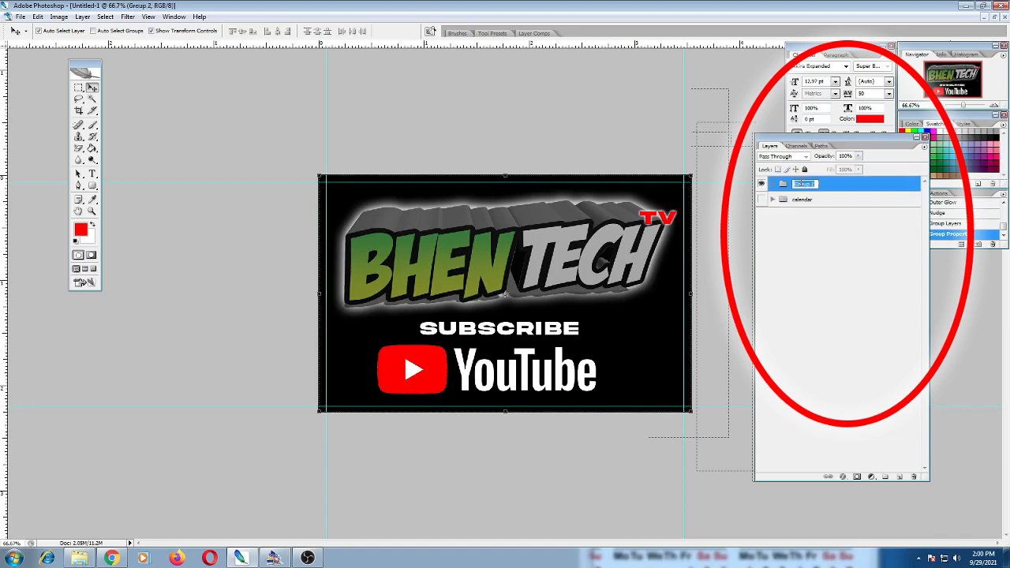
{"action": "key", "text": "BackSpace"}
{"action": "key", "text": "Return"}
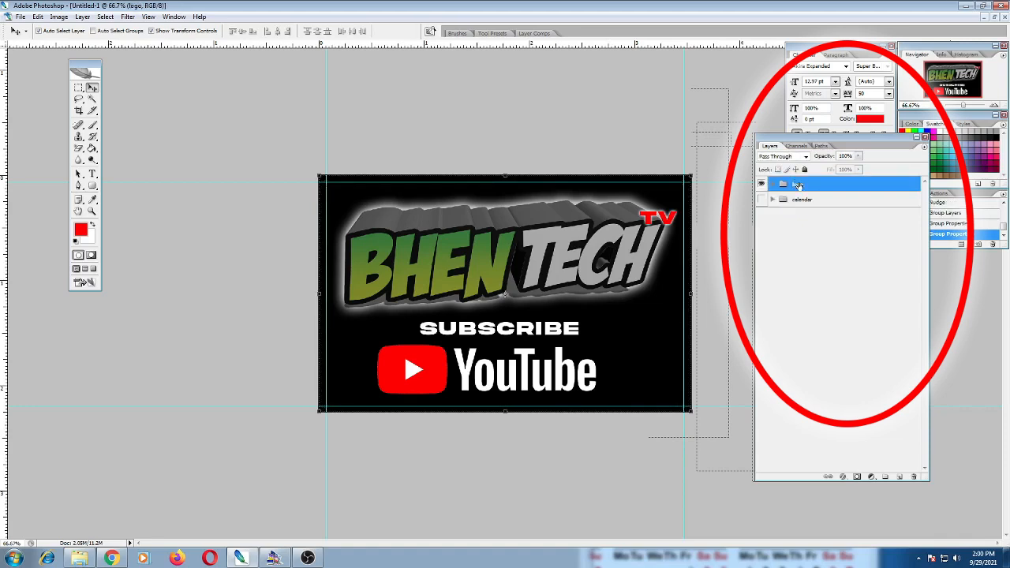
Crop the card to its canvas edges to trim anything extending beyond them.
{"action": "key", "text": "c"}
{"action": "left_click_drag", "start_coordinate": [275, 142], "coordinate": [882, 554]}
{"action": "key", "text": "Return"}
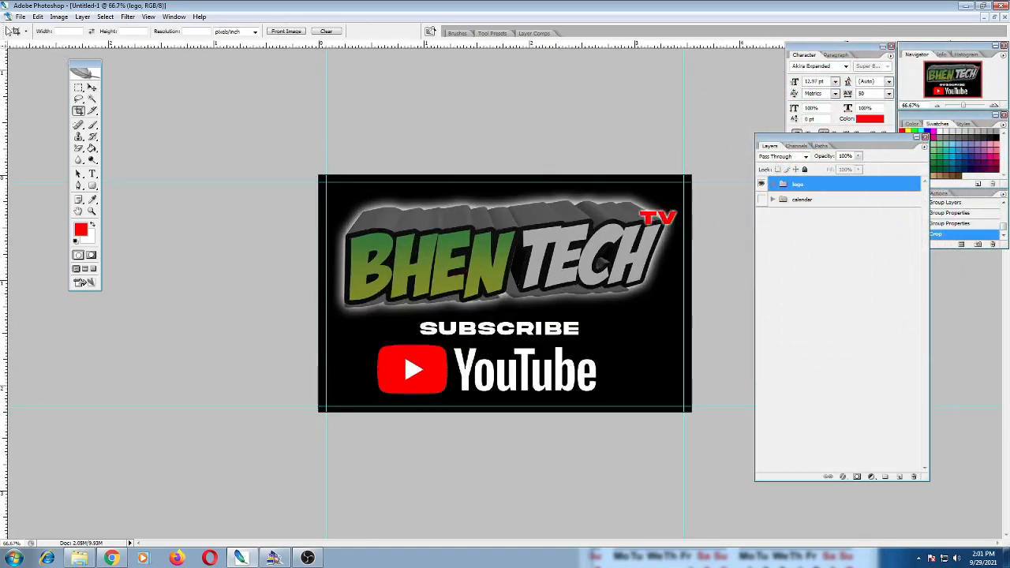
Create a new document from the A4 preset, 210 × 297 mm at 300 pixels/inch with a white background.
{"action": "left_click", "coordinate": [19, 17]}
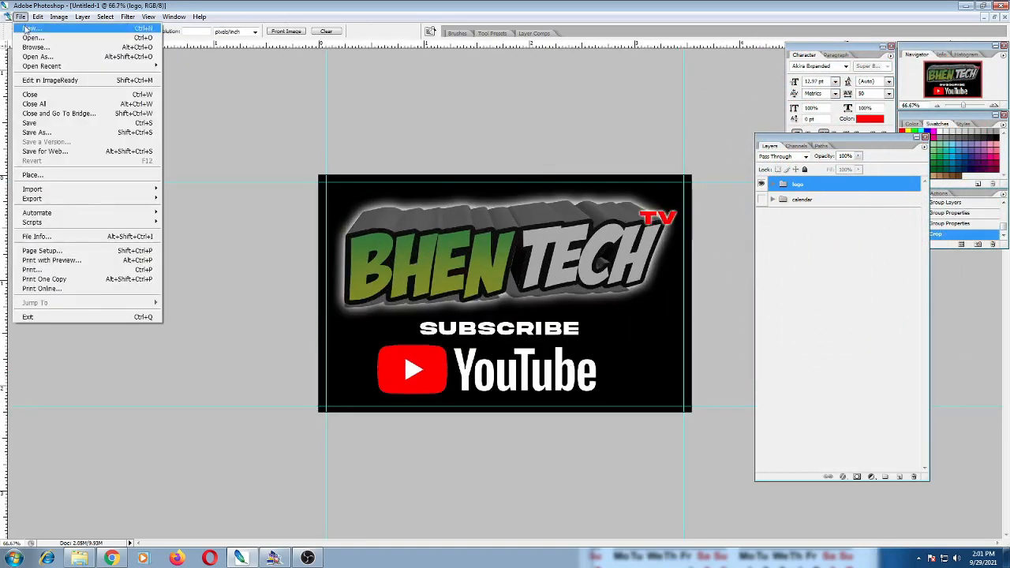
{"action": "left_click", "coordinate": [29, 30]}
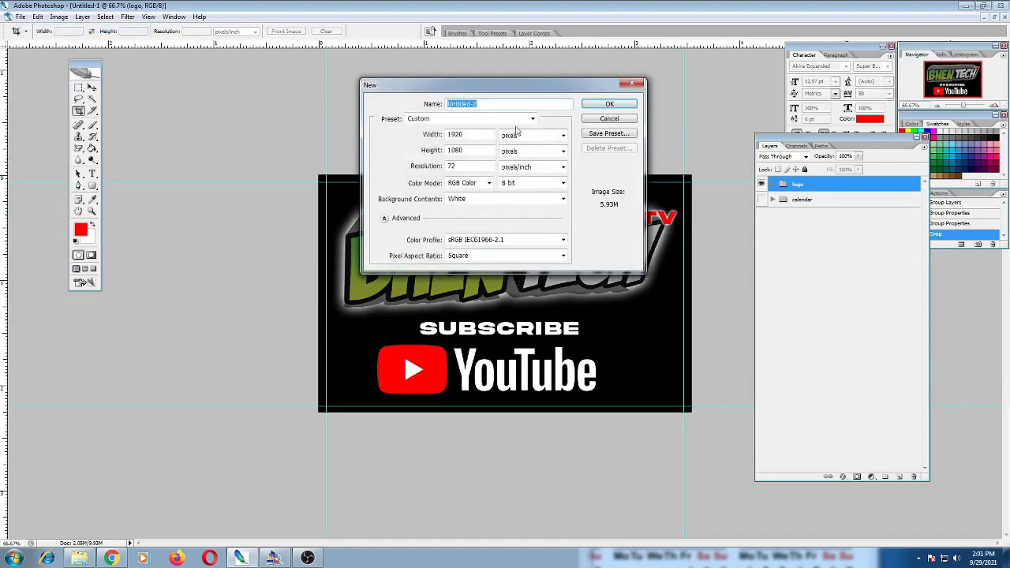
{"action": "left_click", "coordinate": [518, 119]}
{"action": "left_click", "coordinate": [474, 293]}
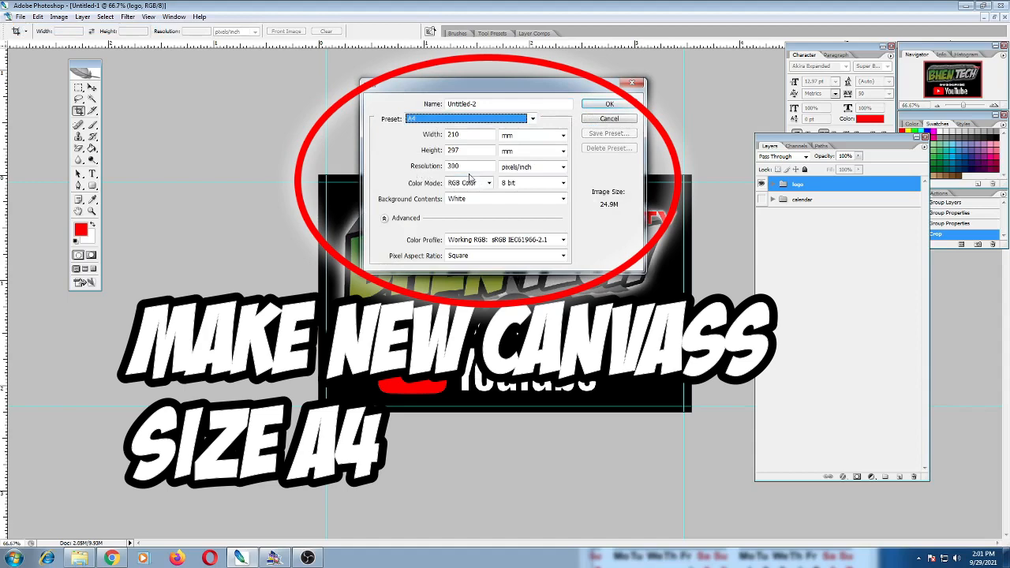
{"action": "left_click", "coordinate": [608, 104]}
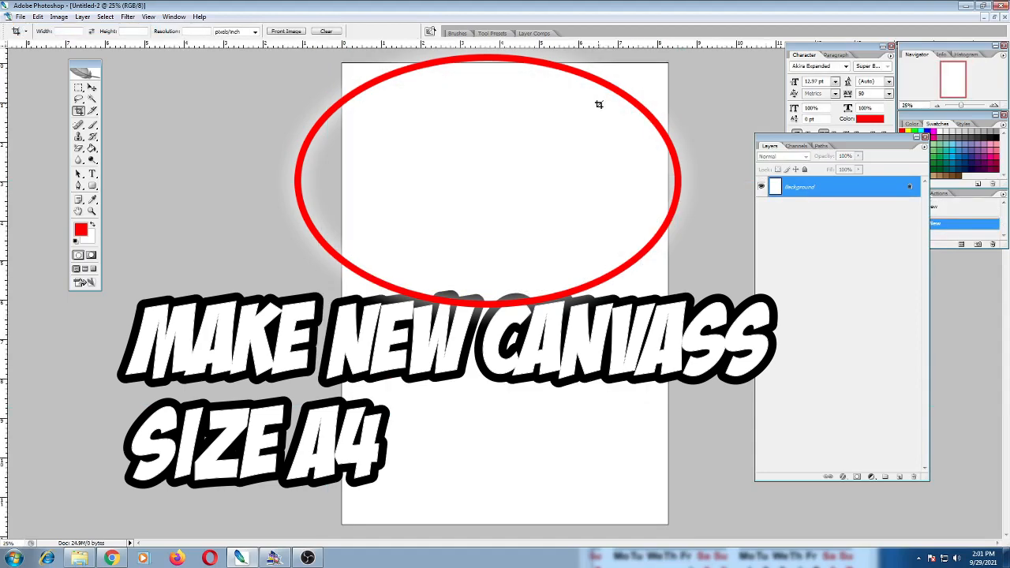
{"action": "key", "text": "ctrl+minus"}
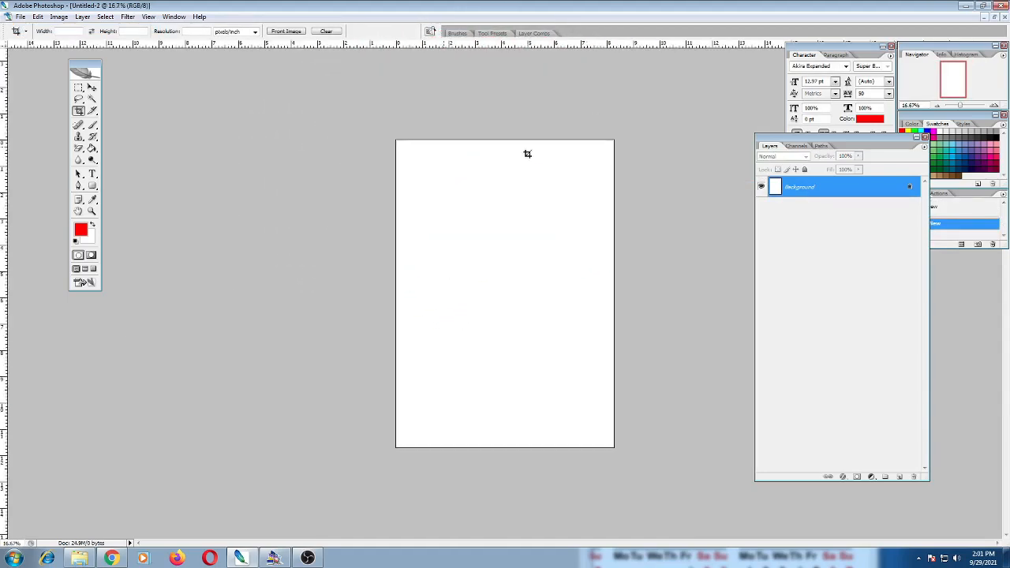
Duplicate the A4 page's background layer and place a vertical and a horizontal guide through its centre.
{"action": "left_click", "coordinate": [92, 89]}
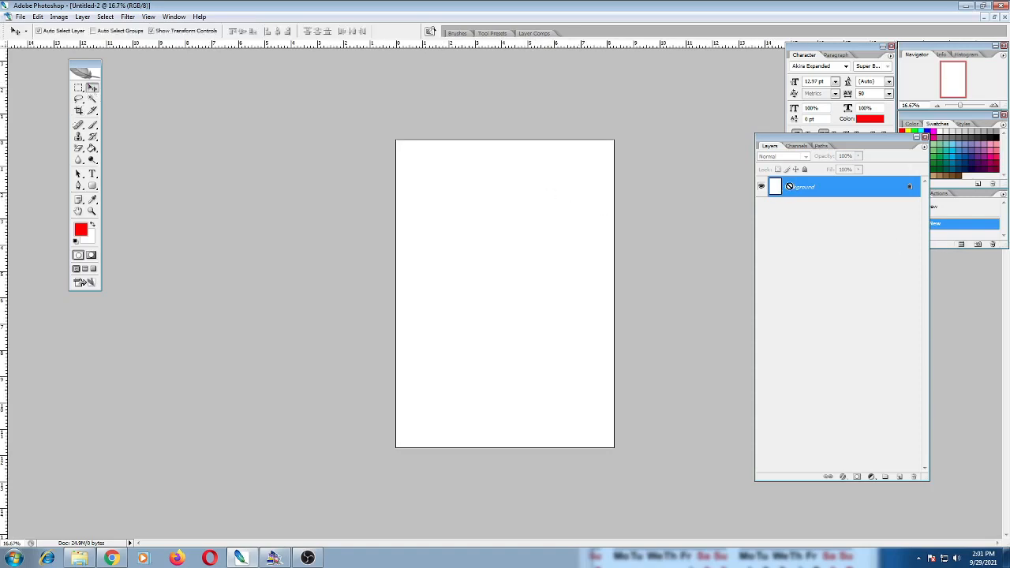
{"action": "key", "text": "ctrl+j"}
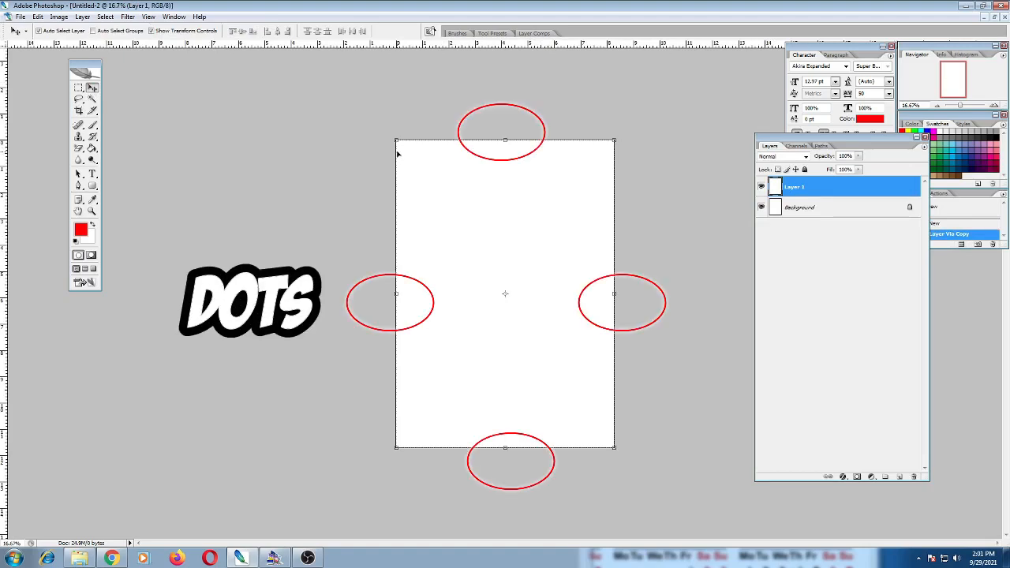
{"action": "key", "text": "ctrl+plus"}
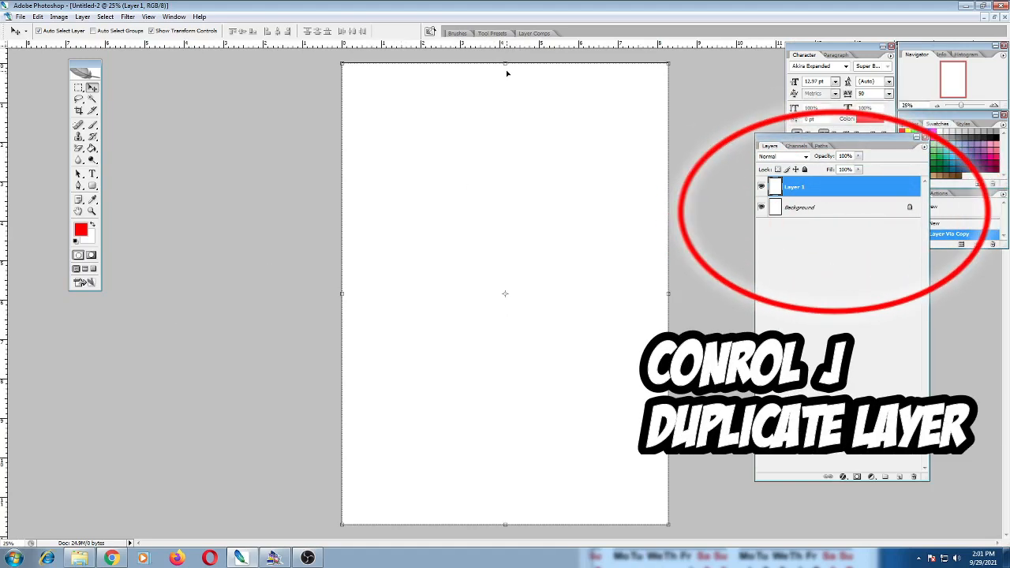
{"action": "left_click_drag", "start_coordinate": [3, 276], "coordinate": [505, 244]}
{"action": "left_click_drag", "start_coordinate": [555, 43], "coordinate": [553, 293]}
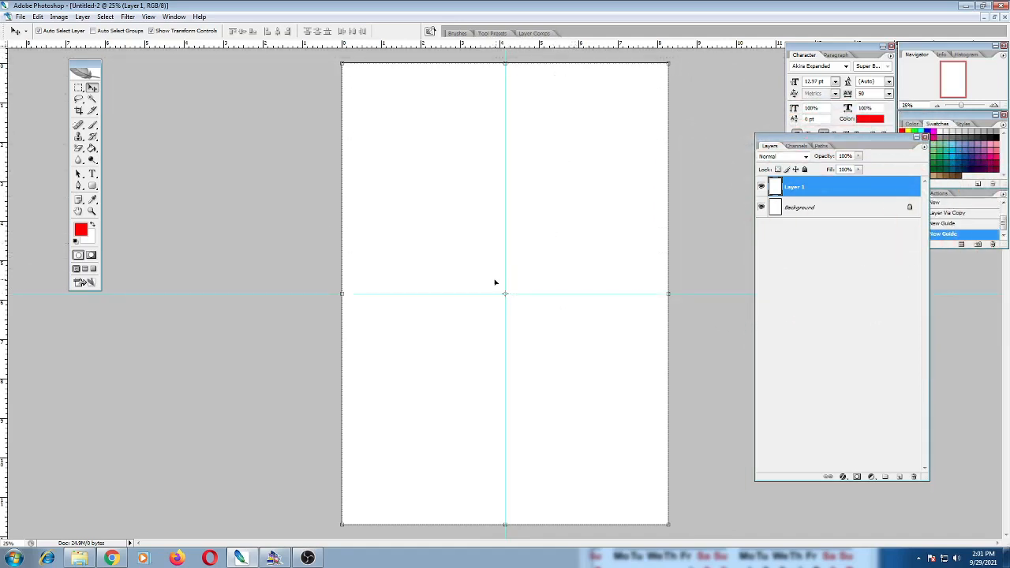
{"action": "scroll", "coordinate": [500, 281], "scroll_direction": "down", "scroll_amount": 1}
{"action": "scroll", "coordinate": [512, 334], "scroll_direction": "up", "scroll_amount": 3}
{"action": "scroll", "coordinate": [515, 326], "scroll_direction": "down", "scroll_amount": 1}
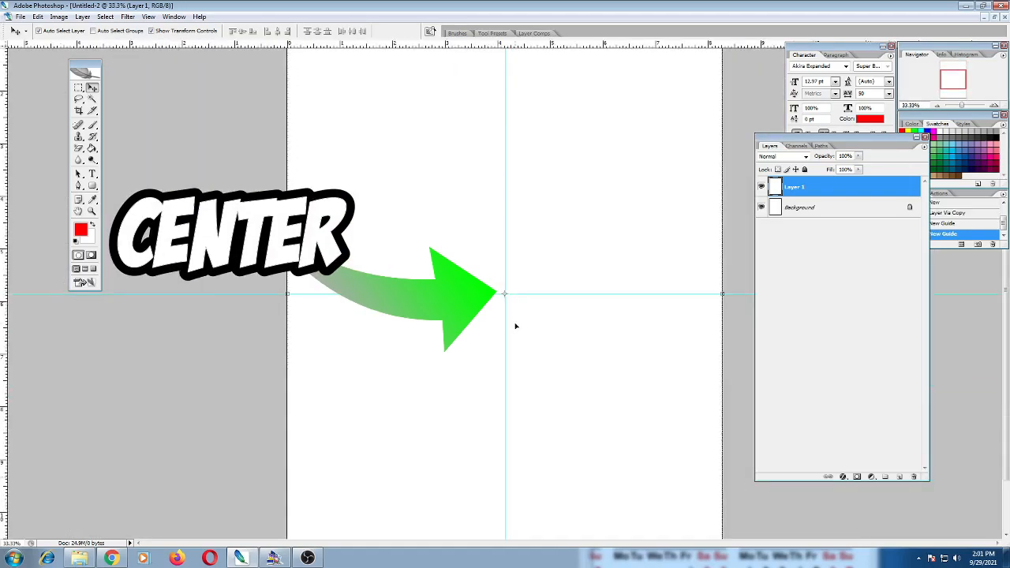
{"action": "scroll", "coordinate": [515, 326], "scroll_direction": "down", "scroll_amount": 1}
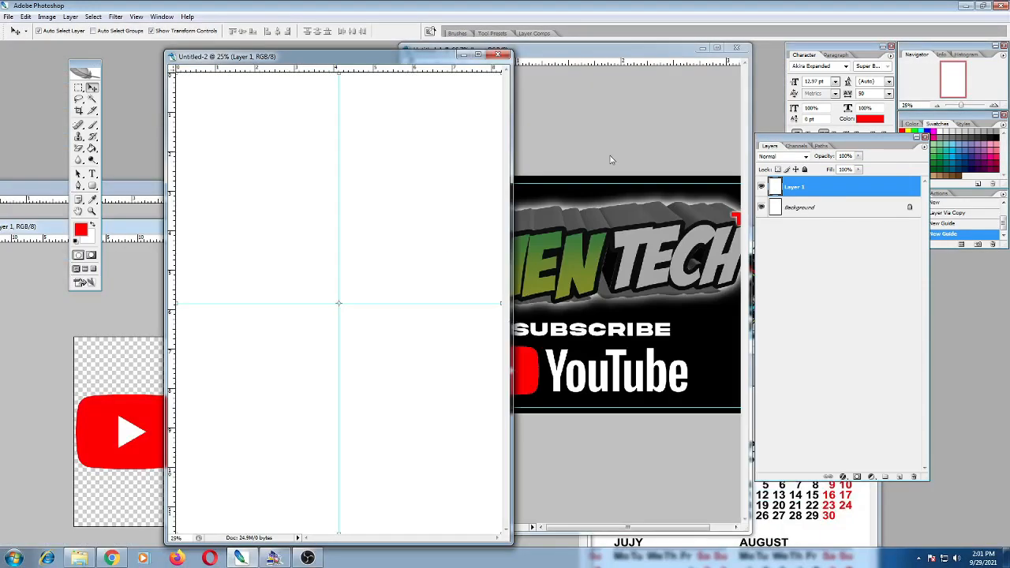
Switch to the card document, show the calendar group and hide the logo group.
{"action": "left_click", "coordinate": [609, 156]}
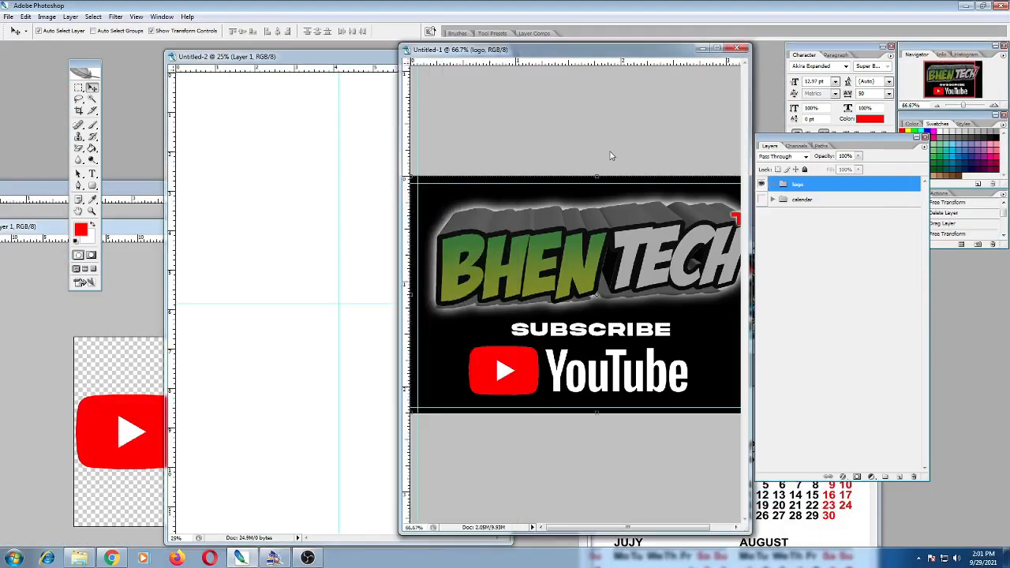
{"action": "left_click", "coordinate": [761, 200]}
{"action": "left_click", "coordinate": [761, 184]}
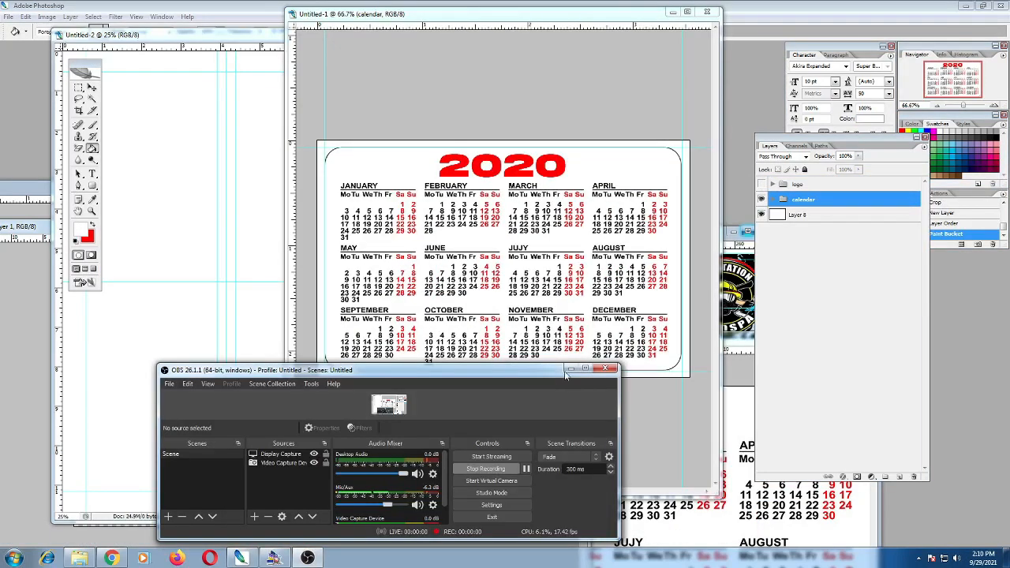
{"action": "left_click", "coordinate": [570, 368]}
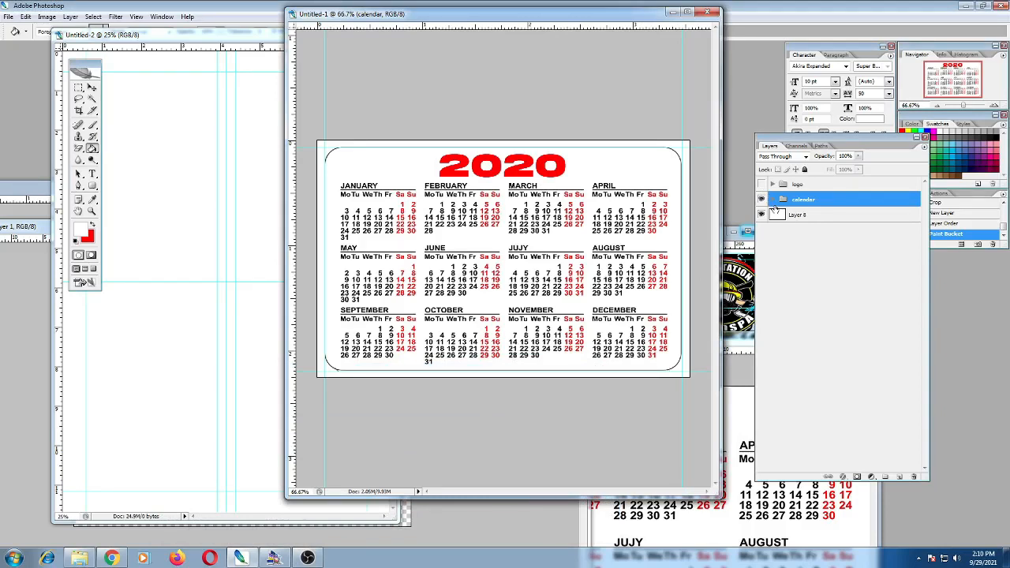
Duplicate the calendar group within the card document.
{"action": "left_click", "coordinate": [792, 217]}
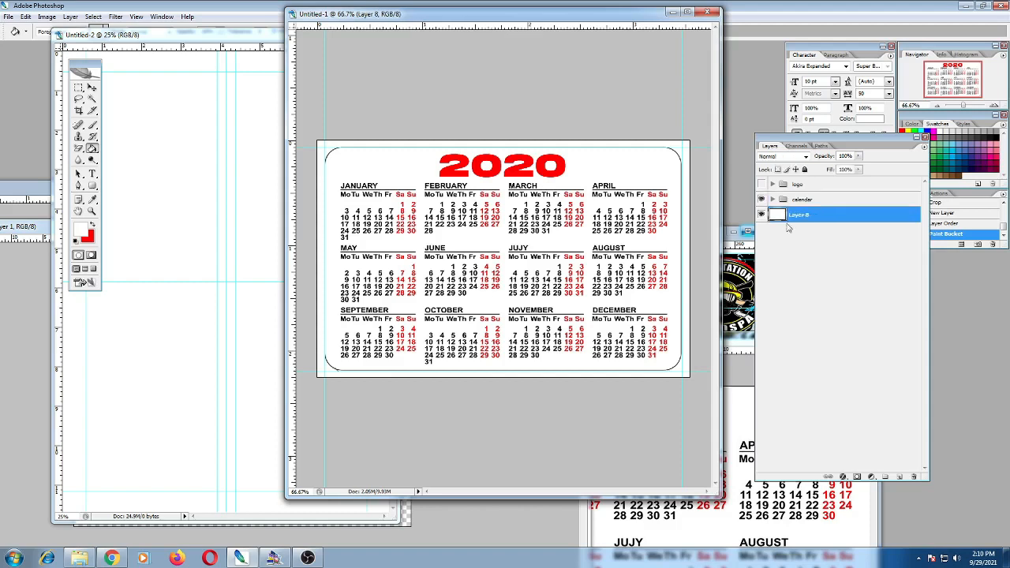
{"action": "left_click", "coordinate": [894, 442]}
{"action": "left_click", "coordinate": [784, 216]}
{"action": "left_click", "coordinate": [795, 202]}
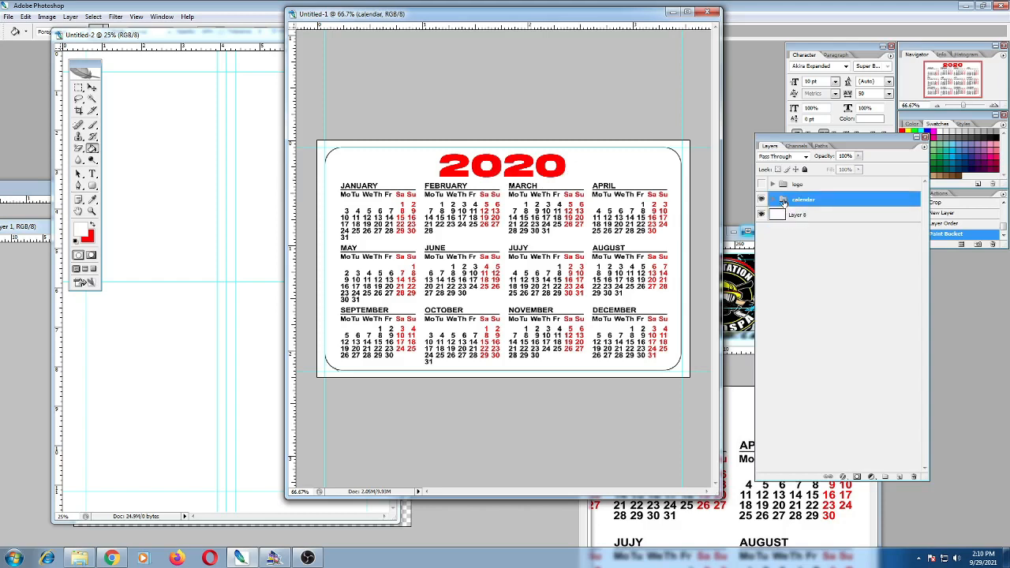
{"action": "left_click_drag", "start_coordinate": [783, 201], "coordinate": [796, 216]}
{"action": "left_click_drag", "start_coordinate": [885, 442], "coordinate": [897, 478]}
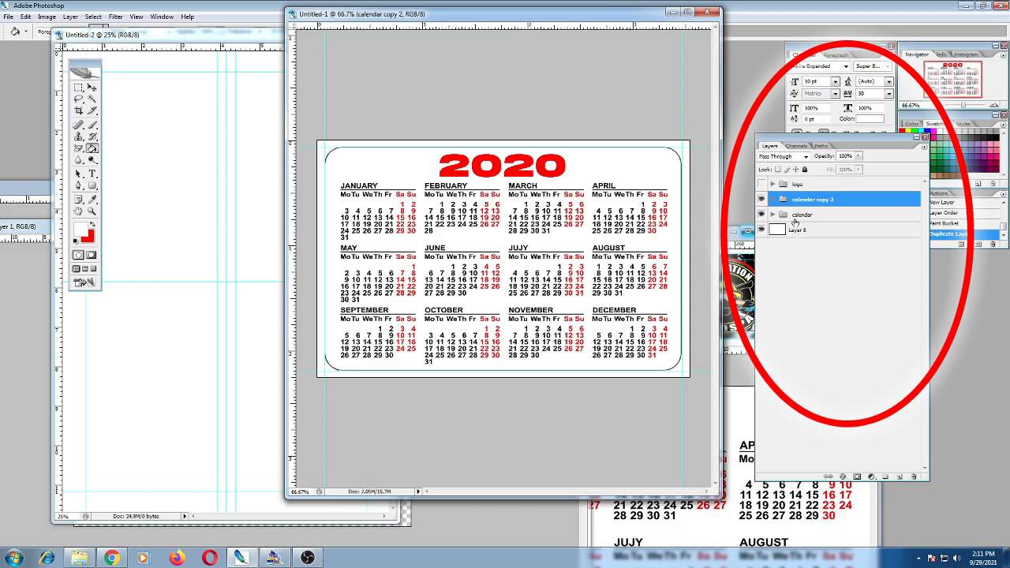
Open the 2020 heading text in the duplicated calendar group for editing, and collapse the group.
{"action": "left_click", "coordinate": [93, 173]}
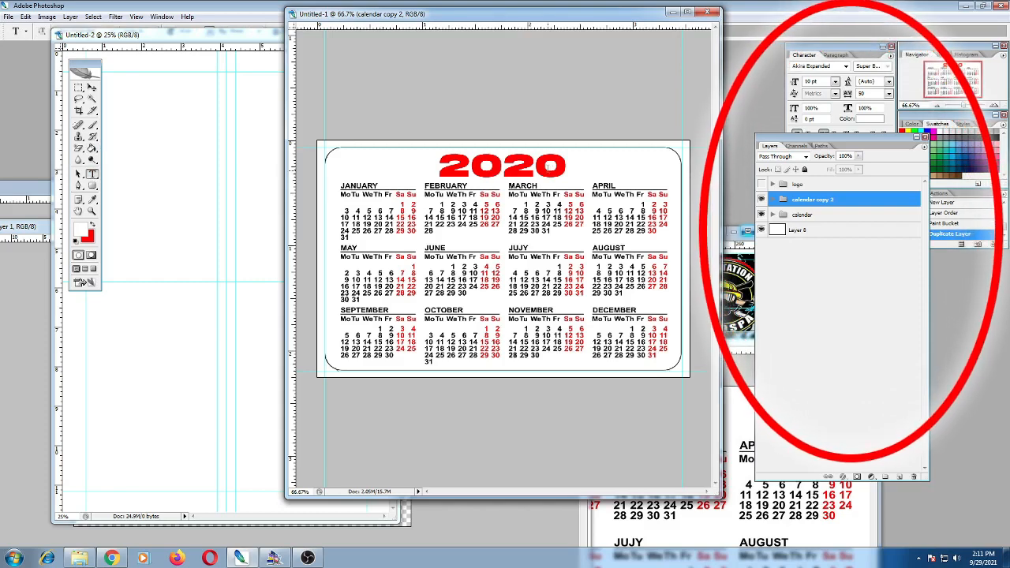
{"action": "left_click", "coordinate": [549, 166]}
{"action": "mouse_move", "coordinate": [566, 166]}
{"action": "left_mouse_down"}
{"action": "mouse_move", "coordinate": [439, 166]}
{"action": "mouse_move", "coordinate": [503, 166]}
{"action": "mouse_move", "coordinate": [471, 166]}
{"action": "left_mouse_up"}
{"action": "left_click", "coordinate": [793, 202]}
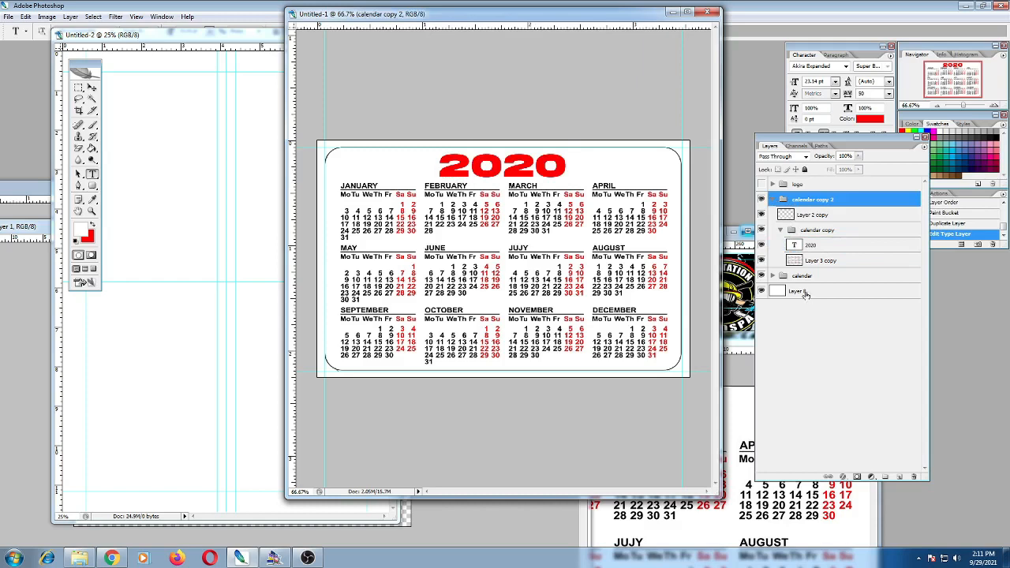
{"action": "left_click", "coordinate": [772, 199]}
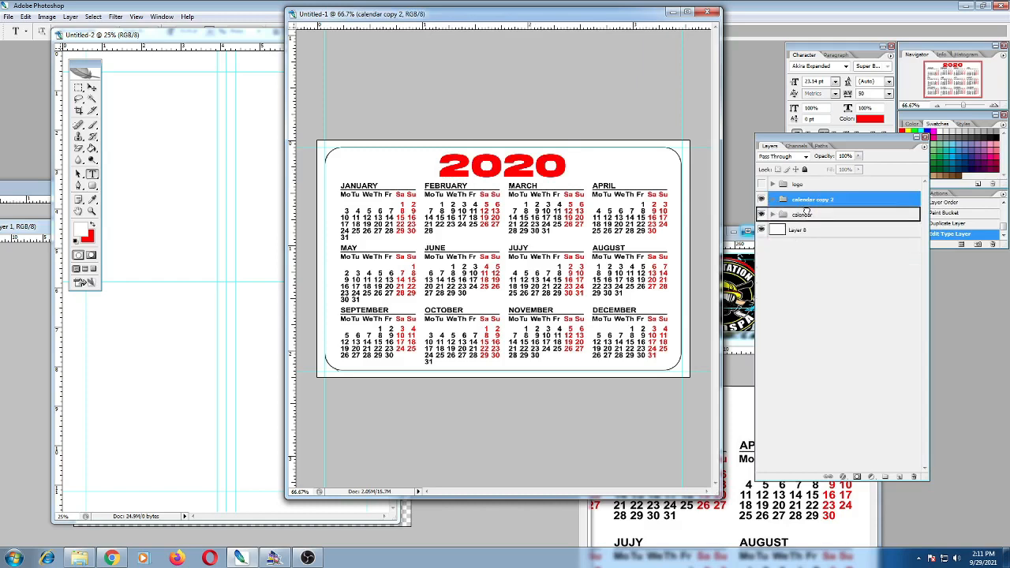
Move the white background layer between the duplicated calendar group and the original calendar group.
{"action": "left_click_drag", "start_coordinate": [810, 207], "coordinate": [822, 208]}
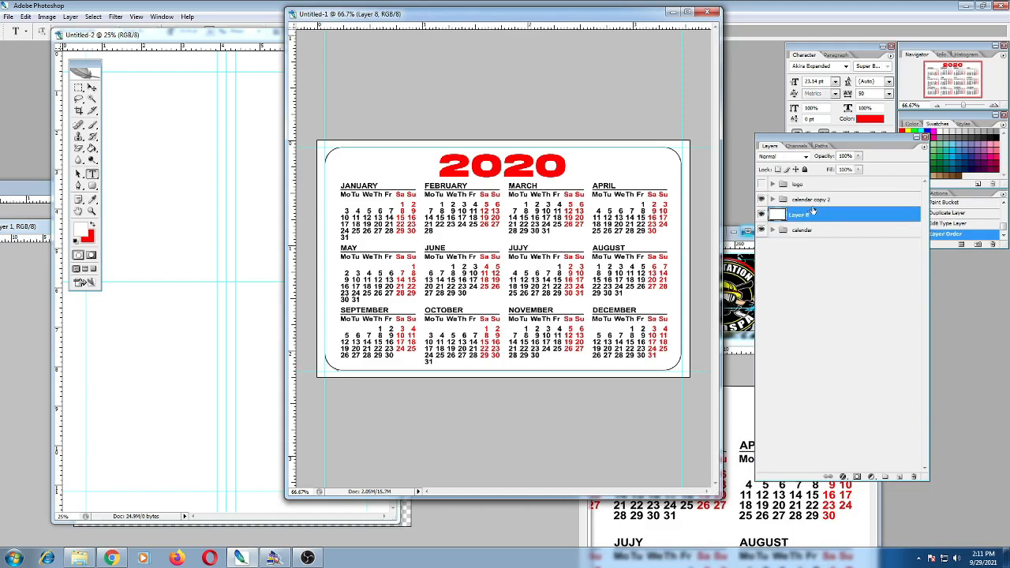
Merge the duplicated calendar group with the white background layer beneath it into one layer.
{"action": "left_click", "coordinate": [815, 201]}
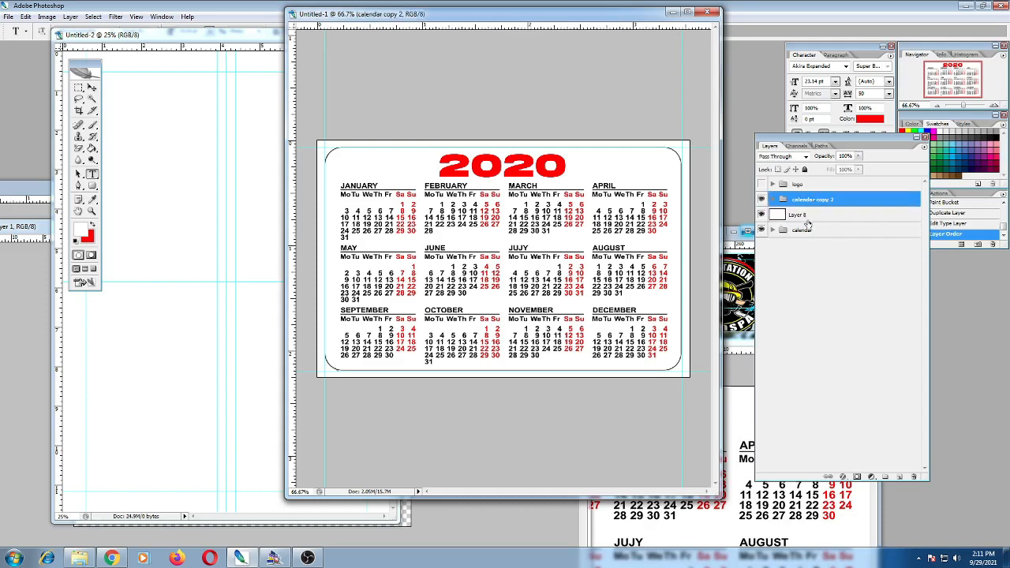
{"action": "left_click", "coordinate": [808, 216], "text": "shift"}
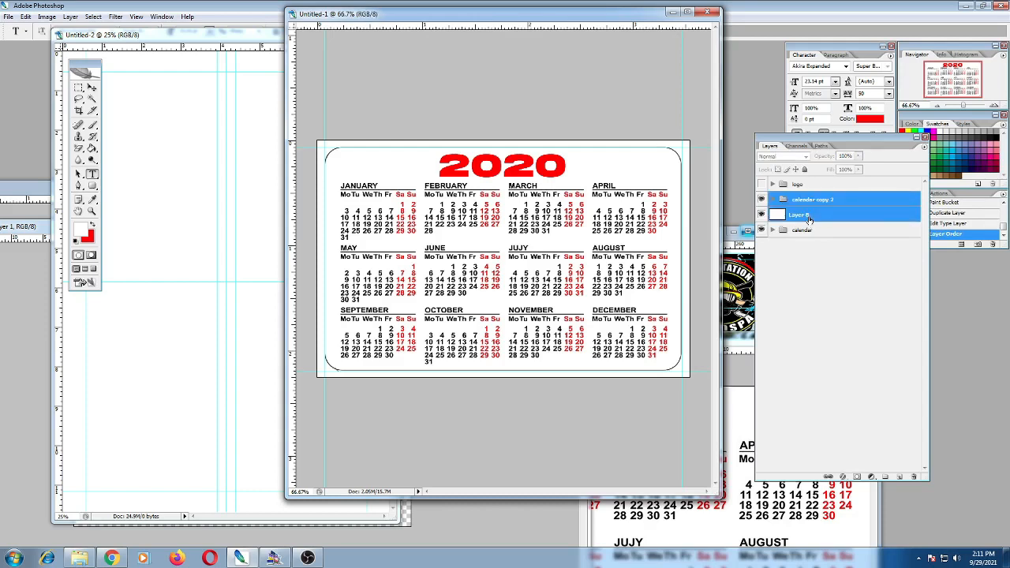
{"action": "key", "text": "ctrl+e"}
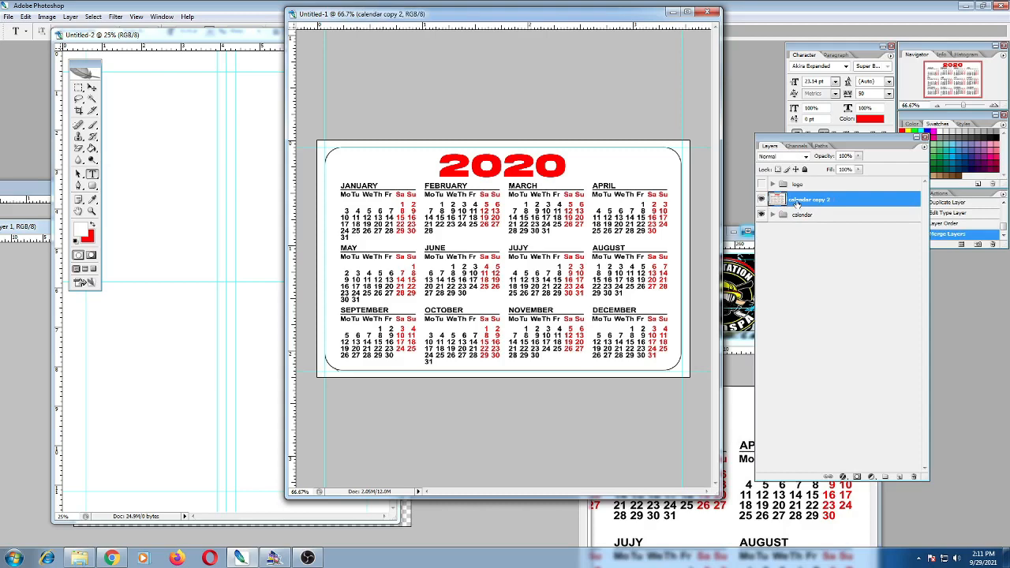
Copy the merged calendar layer from the card document onto the A4 page.
{"action": "left_click_drag", "start_coordinate": [316, 14], "coordinate": [346, 36]}
{"action": "left_click", "coordinate": [174, 95]}
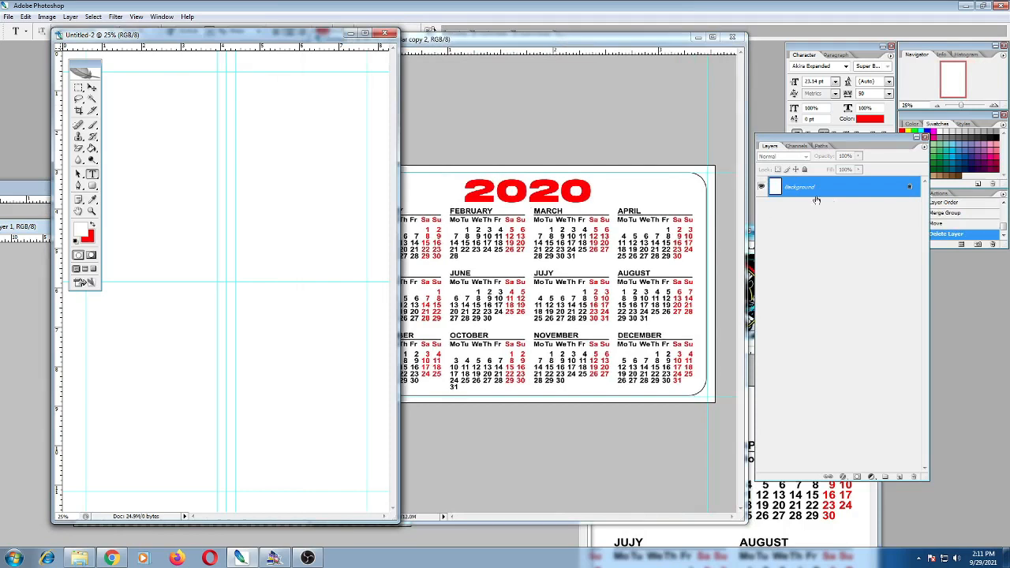
{"action": "left_click", "coordinate": [566, 220]}
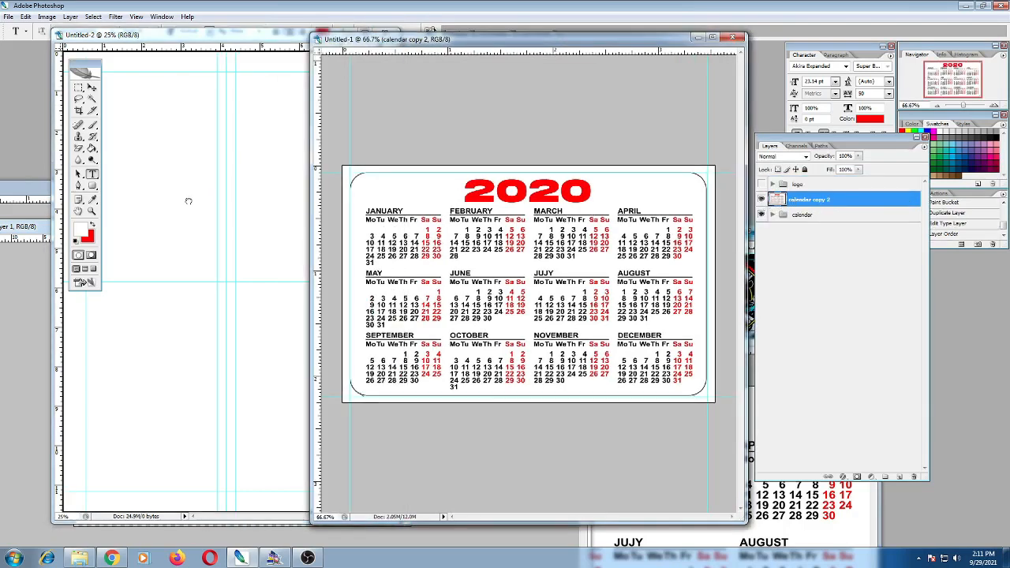
{"action": "left_click_drag", "start_coordinate": [188, 201], "coordinate": [188, 201]}
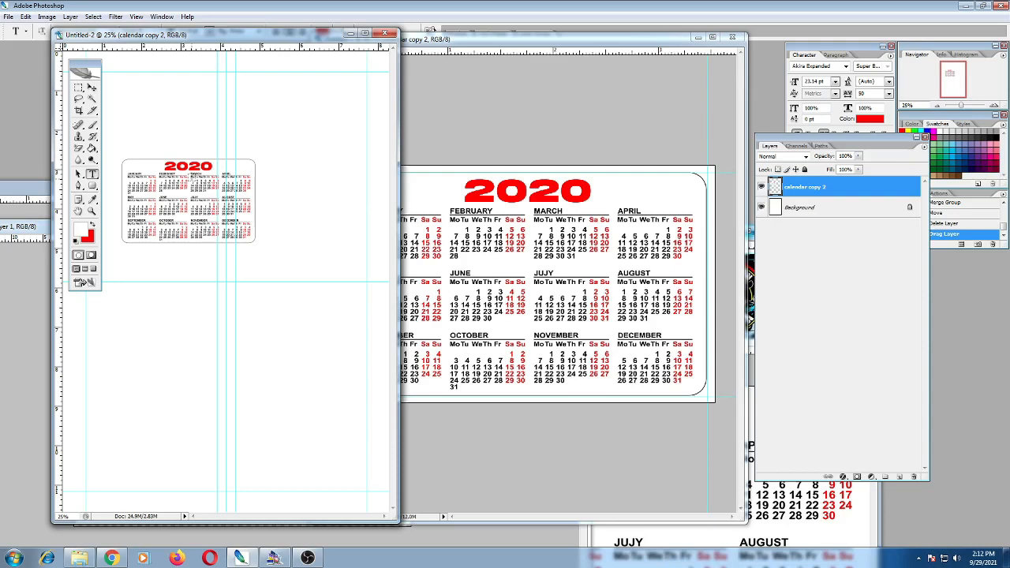
Hide the A4 page's Background layer and move the calendar toward the left margin guide.
{"action": "left_click_drag", "start_coordinate": [259, 35], "coordinate": [402, 71]}
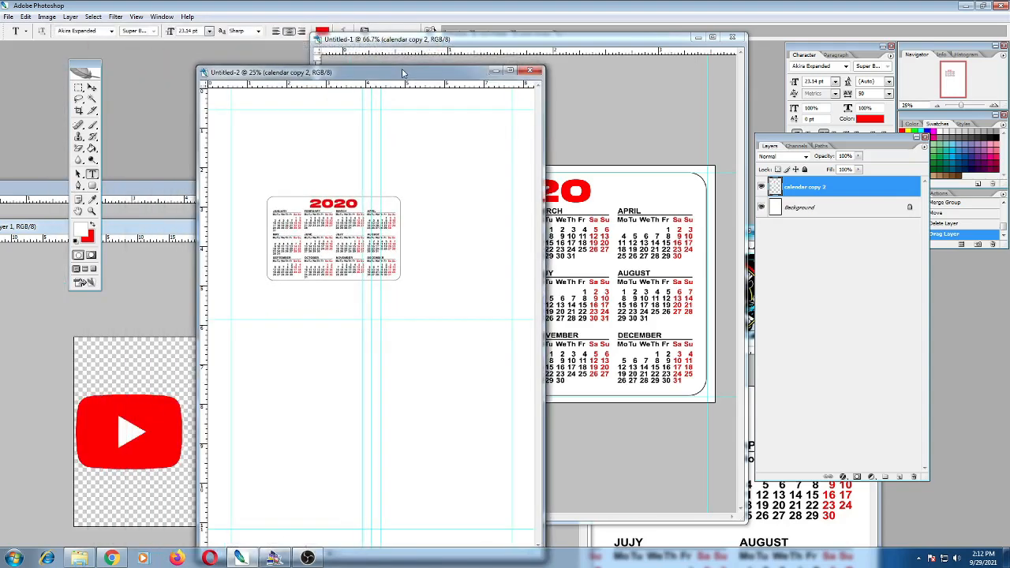
{"action": "left_click", "coordinate": [762, 209]}
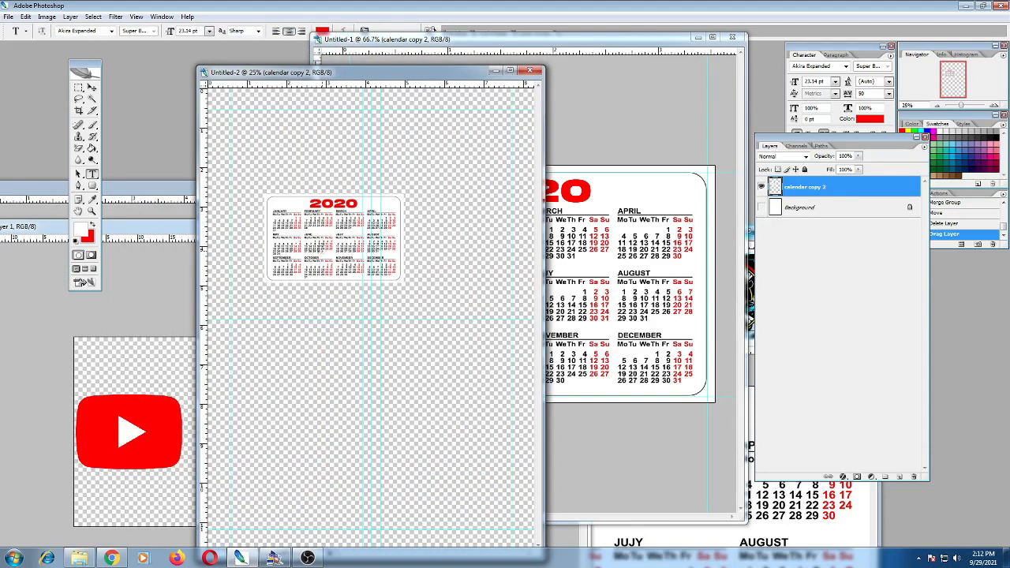
{"action": "key", "text": "v"}
{"action": "left_click_drag", "start_coordinate": [324, 251], "coordinate": [284, 279]}
Remove the two vertical guides flanking the centre guide and align the calendar's lower right corner with the crossing of the centre guides.
{"action": "left_click_drag", "start_coordinate": [362, 170], "coordinate": [63, 194]}
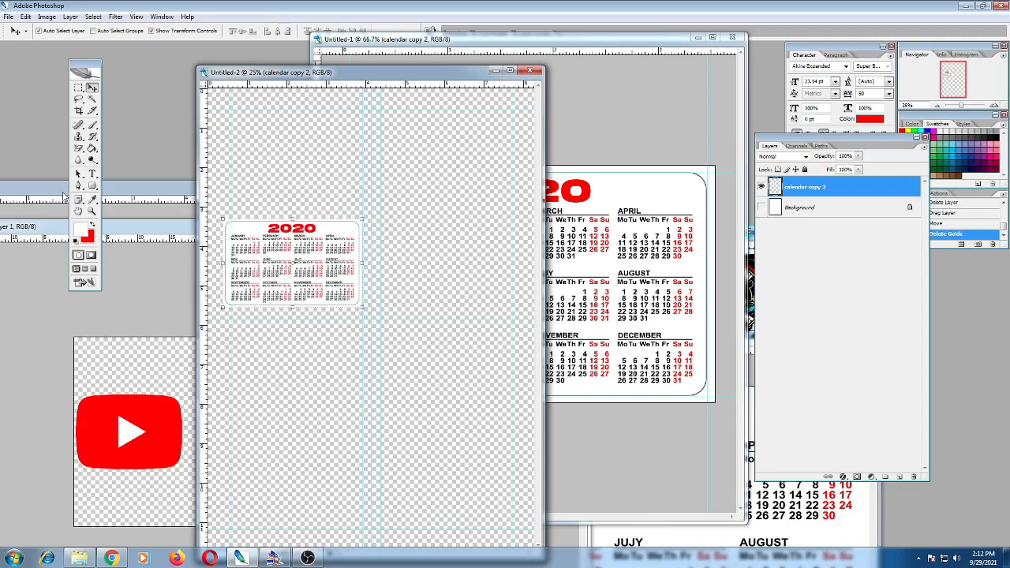
{"action": "left_click_drag", "start_coordinate": [379, 182], "coordinate": [779, 254]}
{"action": "mouse_move", "coordinate": [277, 251]}
{"action": "left_mouse_down"}
{"action": "mouse_move", "coordinate": [292, 225]}
{"action": "mouse_move", "coordinate": [288, 267]}
{"action": "left_mouse_up"}
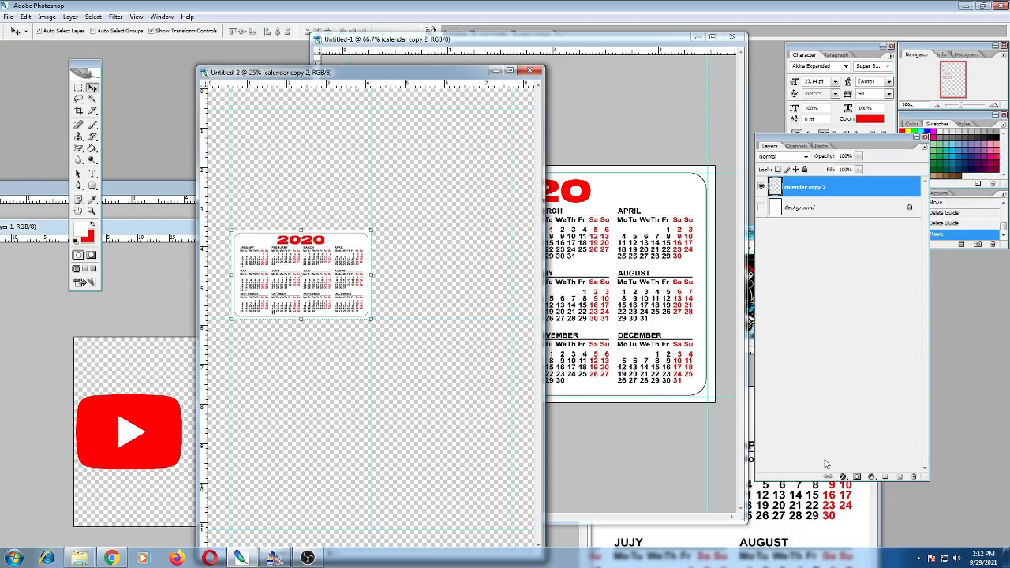
Duplicate the calendar, place the copy directly above the original, and reselect the lower calendar.
{"action": "key", "text": "ctrl+j"}
{"action": "left_click_drag", "start_coordinate": [268, 293], "coordinate": [272, 205]}
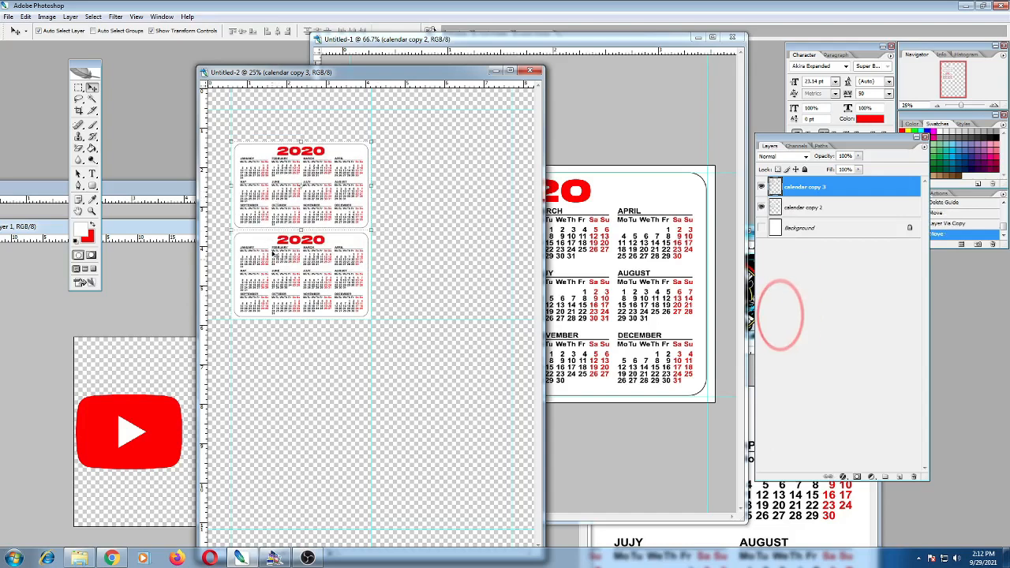
{"action": "left_click", "coordinate": [274, 288]}
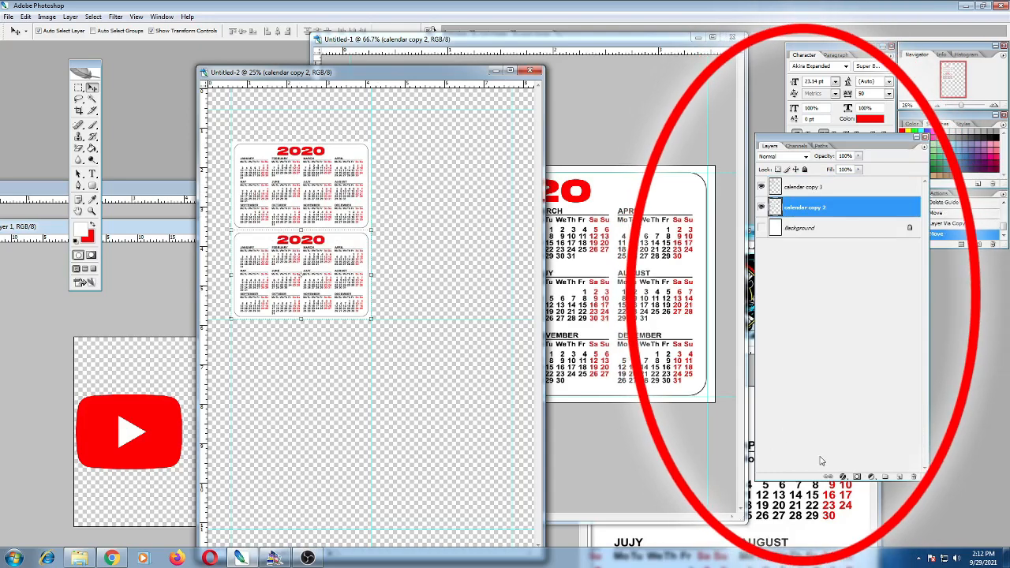
{"action": "left_click", "coordinate": [843, 477]}
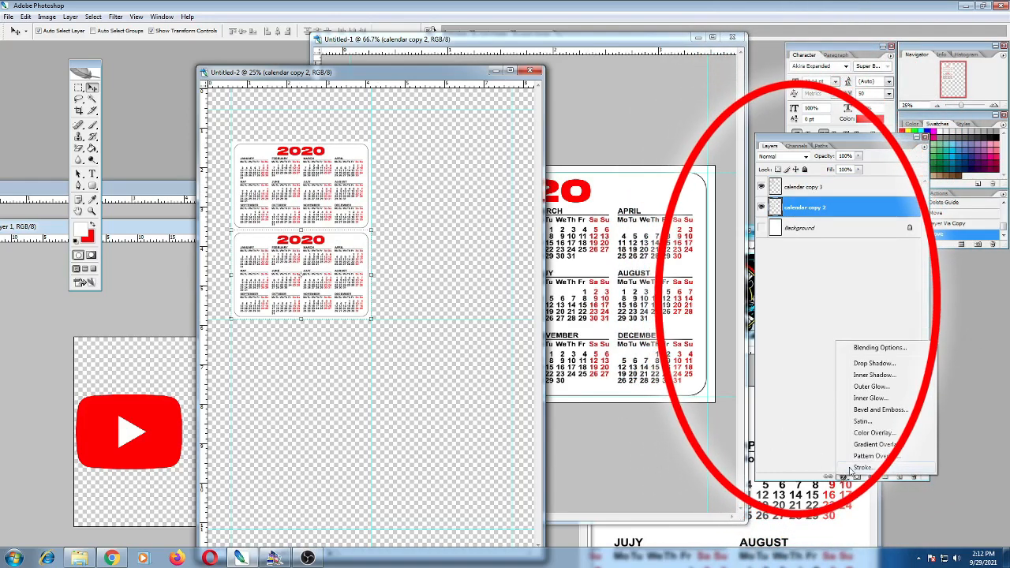
{"action": "left_click", "coordinate": [862, 466]}
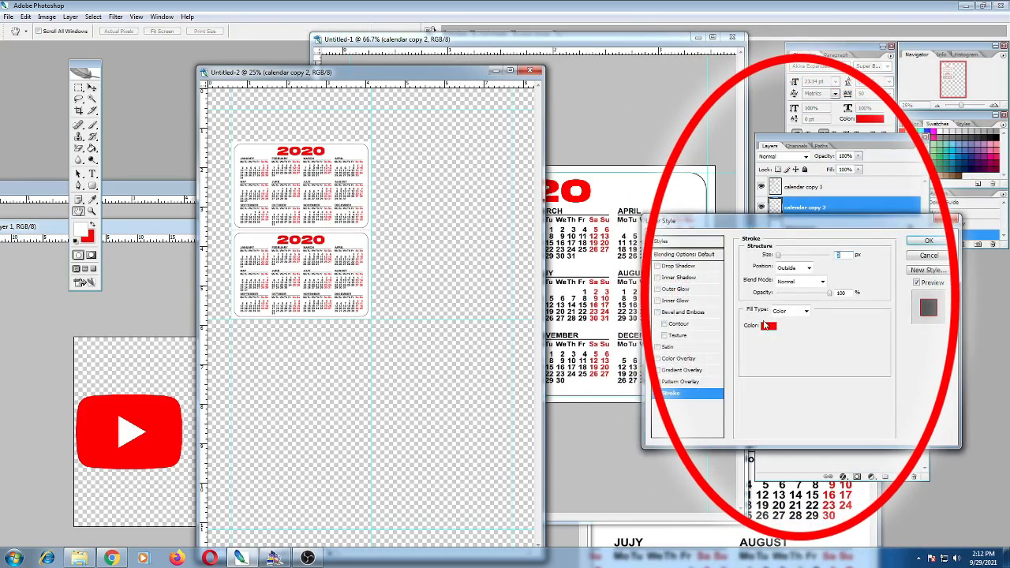
{"action": "left_click", "coordinate": [768, 325]}
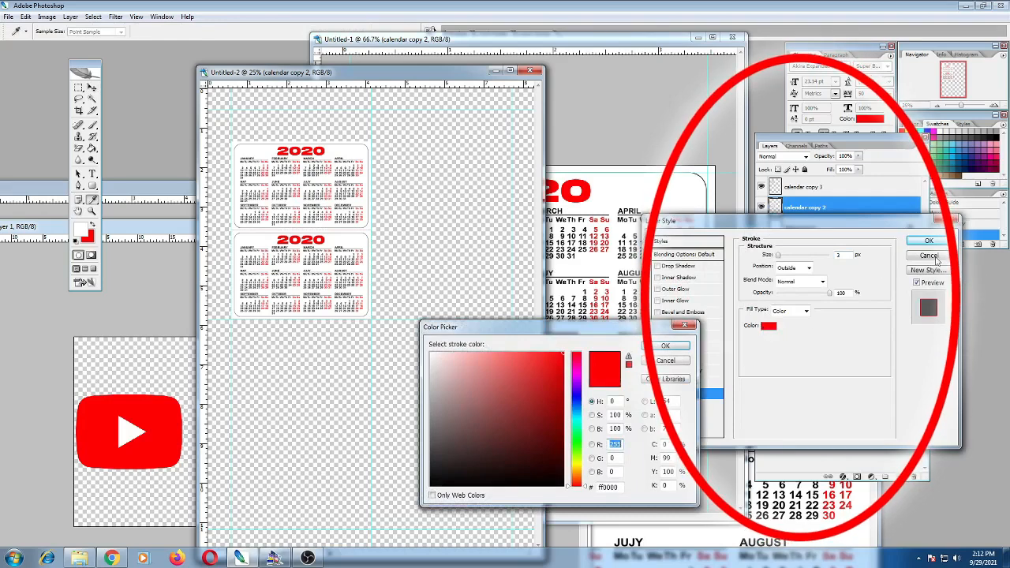
{"action": "left_click", "coordinate": [667, 361]}
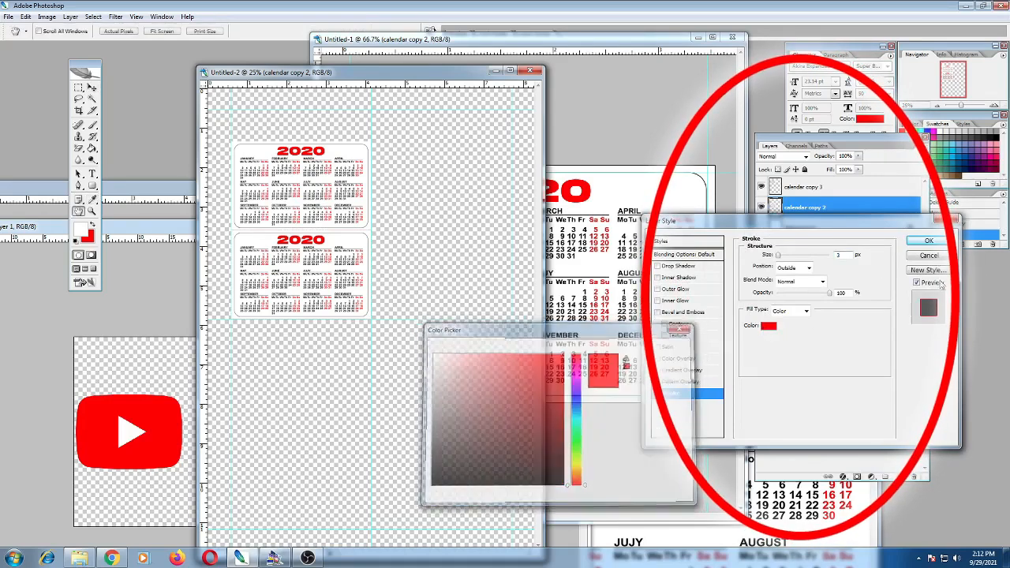
{"action": "left_click", "coordinate": [929, 254]}
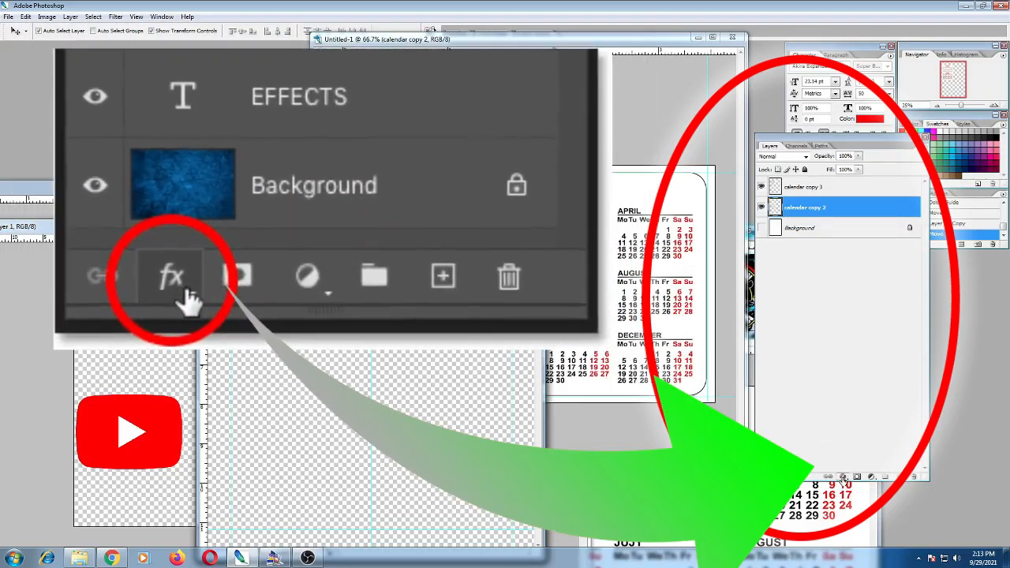
Apply a 1 px outside stroke in grey #a39b9b to the lower calendar layer.
{"action": "left_click", "coordinate": [844, 476]}
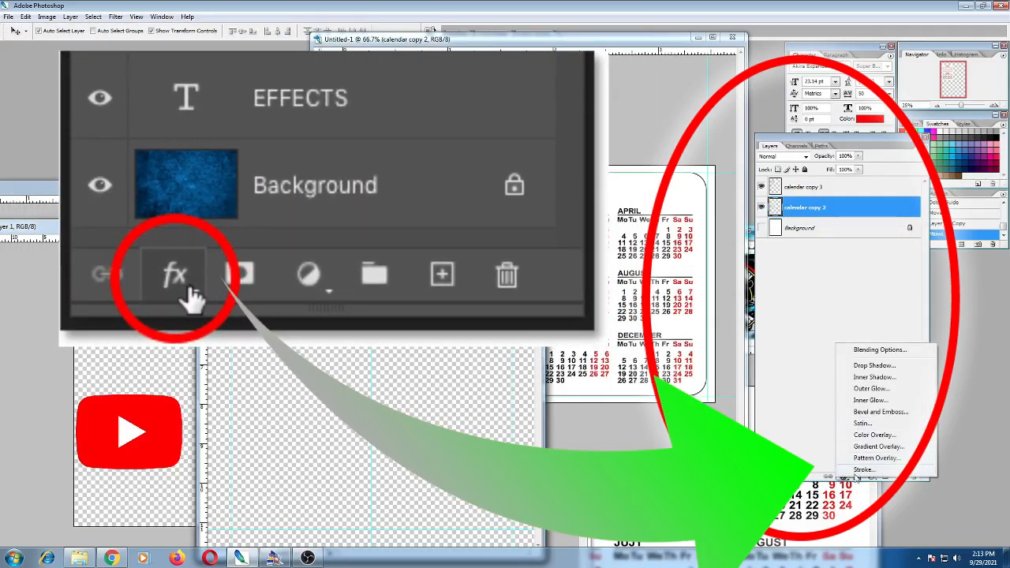
{"action": "left_click", "coordinate": [863, 469]}
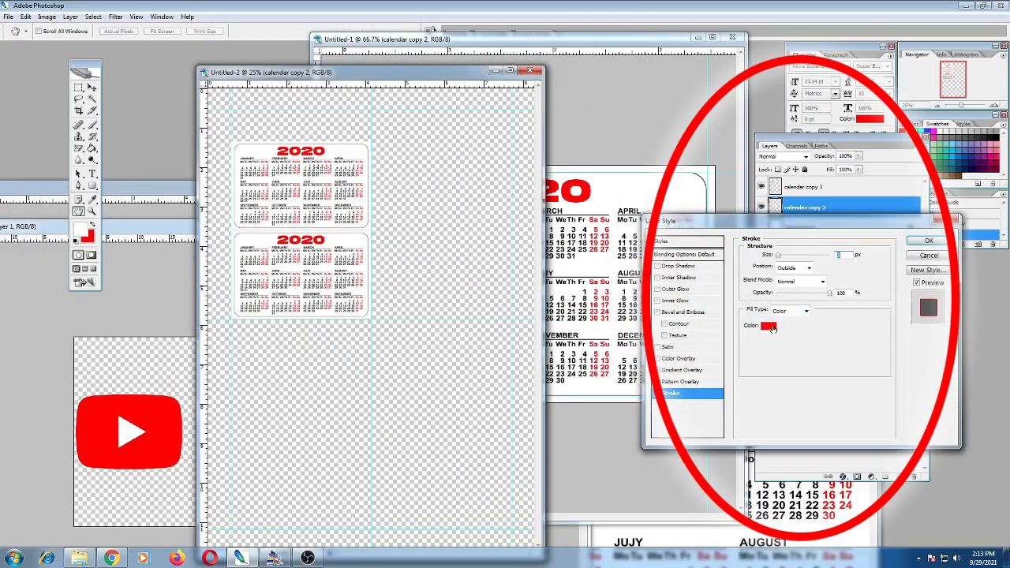
{"action": "left_click", "coordinate": [768, 324]}
{"action": "left_click", "coordinate": [441, 404]}
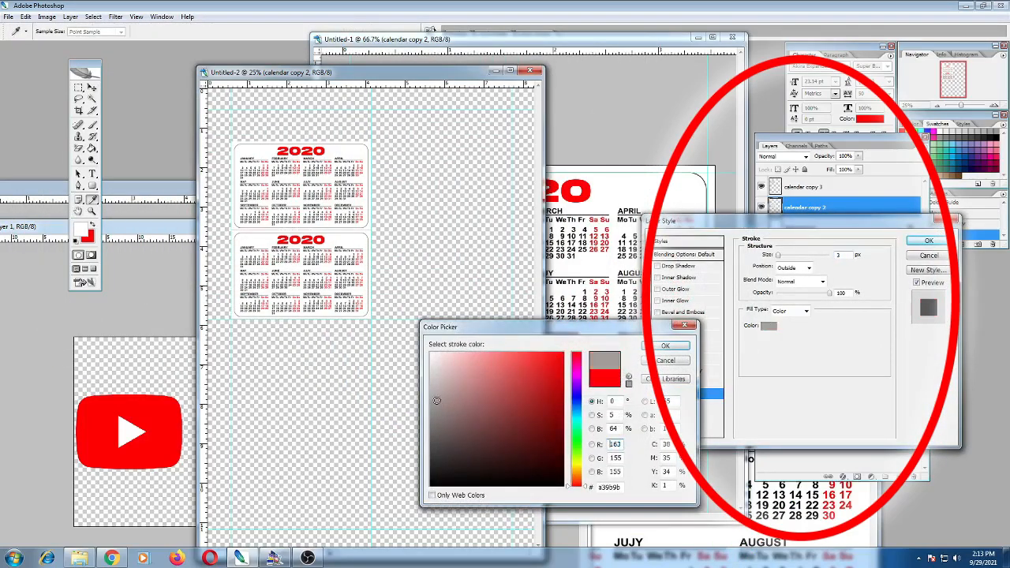
{"action": "left_click", "coordinate": [665, 345]}
{"action": "double_click", "coordinate": [849, 255]}
{"action": "type", "text": "1"}
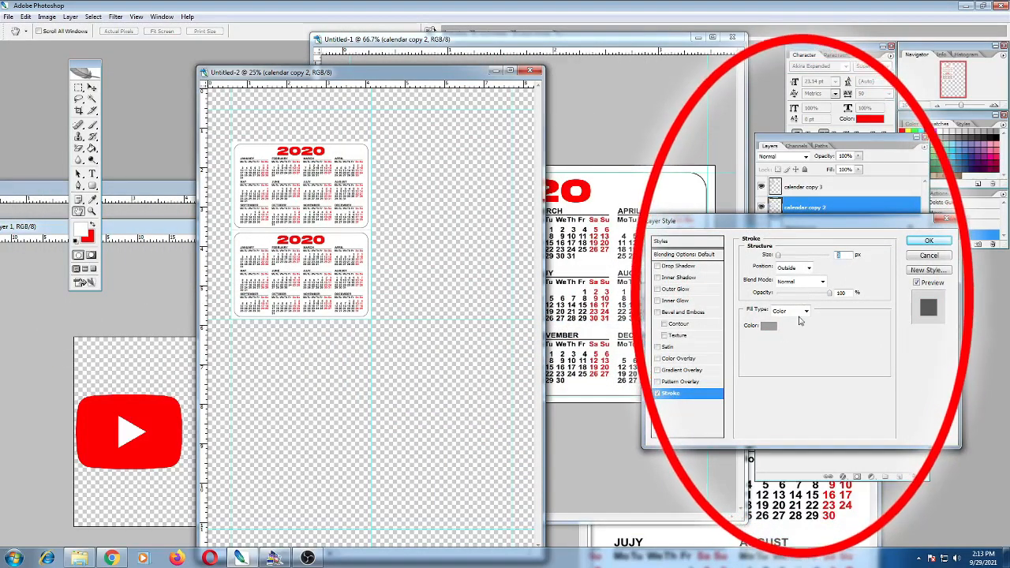
{"action": "left_click", "coordinate": [931, 244]}
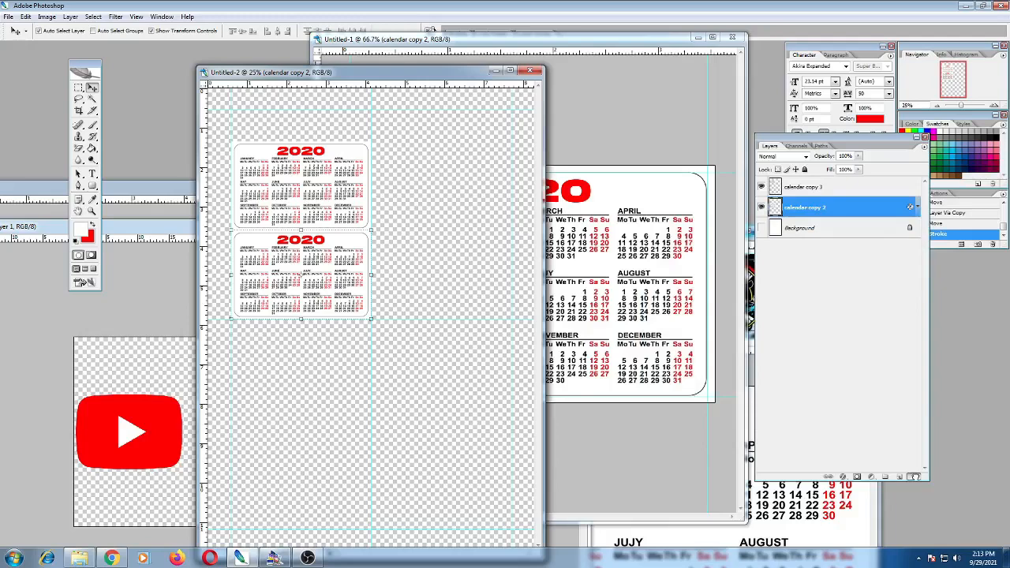
Delete the upper calendar copy that has no stroke, and place a duplicate of the stroked calendar directly below the original.
{"action": "left_click", "coordinate": [914, 476]}
{"action": "left_click", "coordinate": [509, 71]}
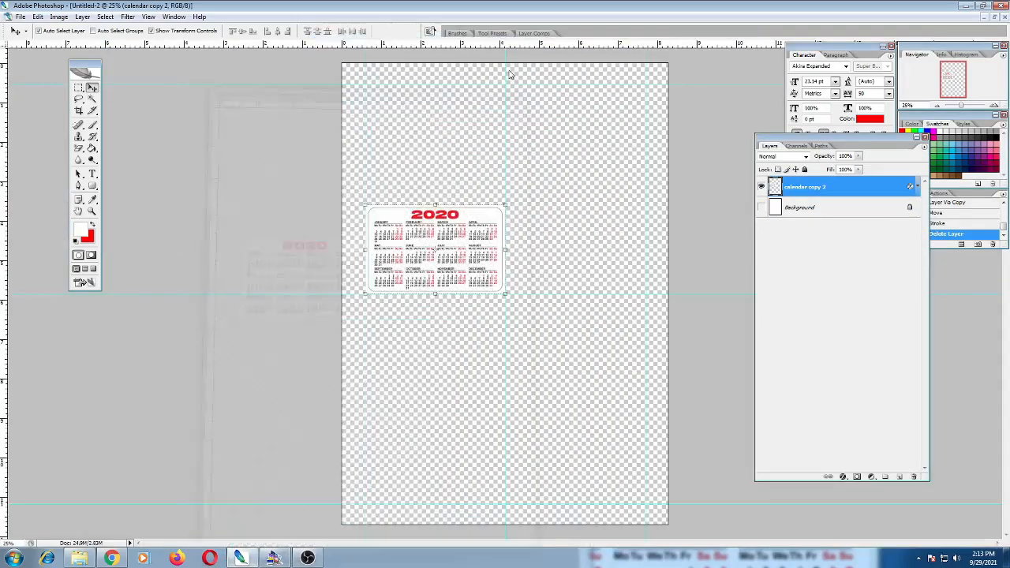
{"action": "key", "text": "ctrl+plus"}
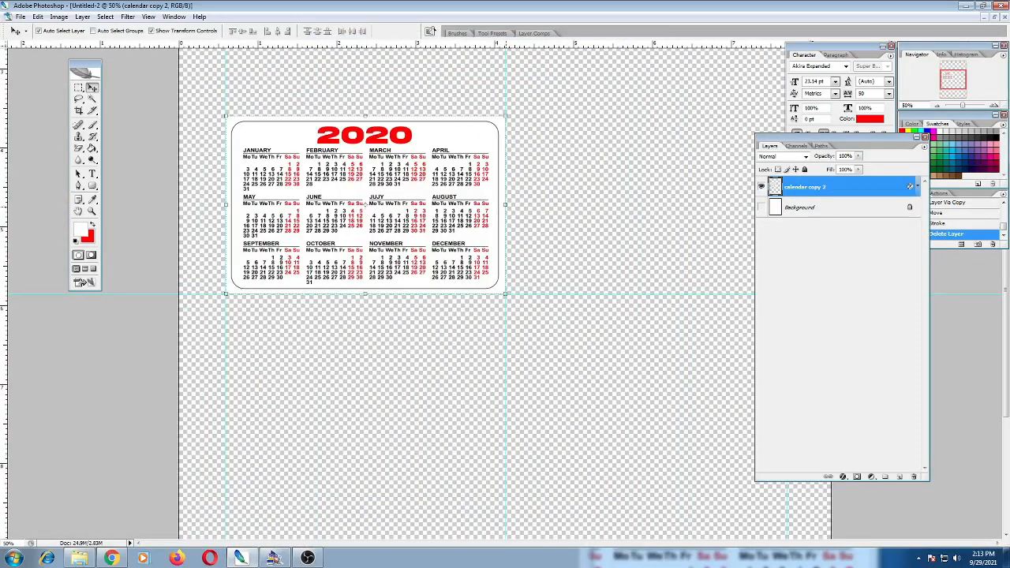
{"action": "key", "text": "ctrl+j"}
{"action": "left_click_drag", "start_coordinate": [455, 204], "coordinate": [460, 379]}
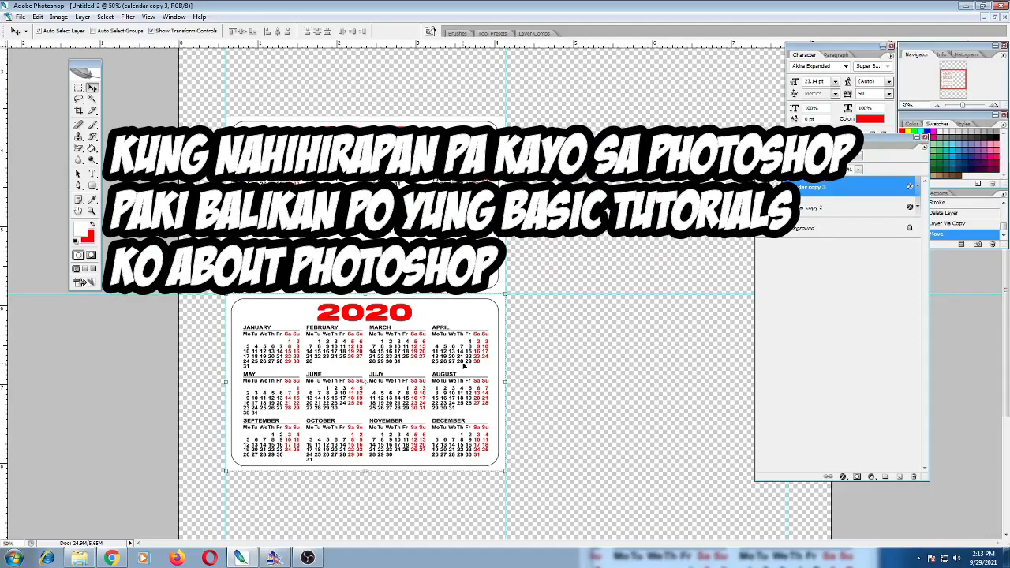
Add three more copies of the stroked calendar to form a vertical column of five on the page's left half.
{"action": "key", "text": "ctrl+minus"}
{"action": "key", "text": "ctrl+minus"}
{"action": "left_click", "coordinate": [820, 207]}
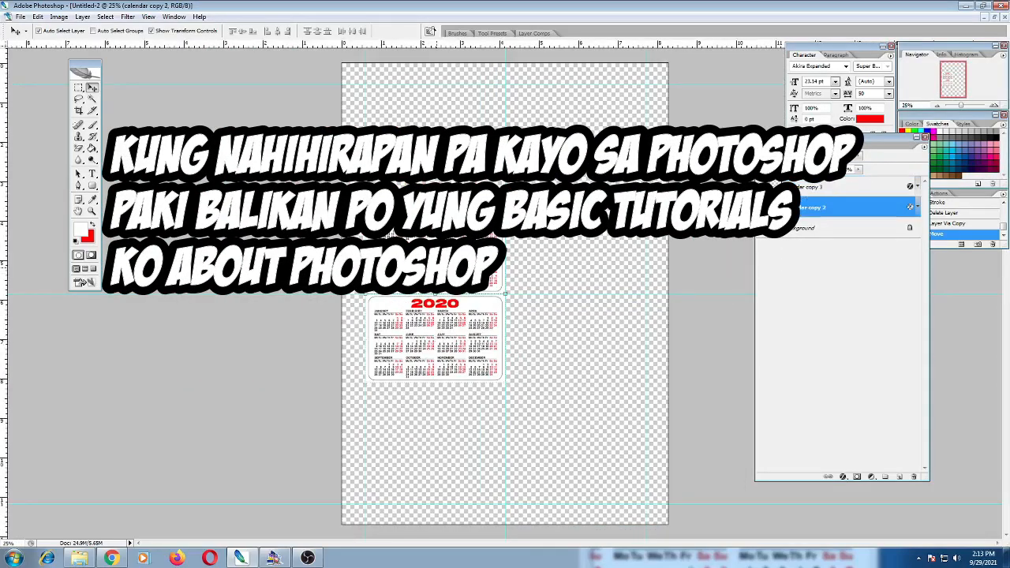
{"action": "key", "text": "ctrl+j"}
{"action": "left_click_drag", "start_coordinate": [419, 260], "coordinate": [403, 79]}
{"action": "key", "text": "ctrl+j"}
{"action": "key", "text": "ctrl+j"}
Select all five calendar layers and move the column down so the top calendar fits within the page.
{"action": "left_click", "coordinate": [796, 268], "text": "ctrl"}
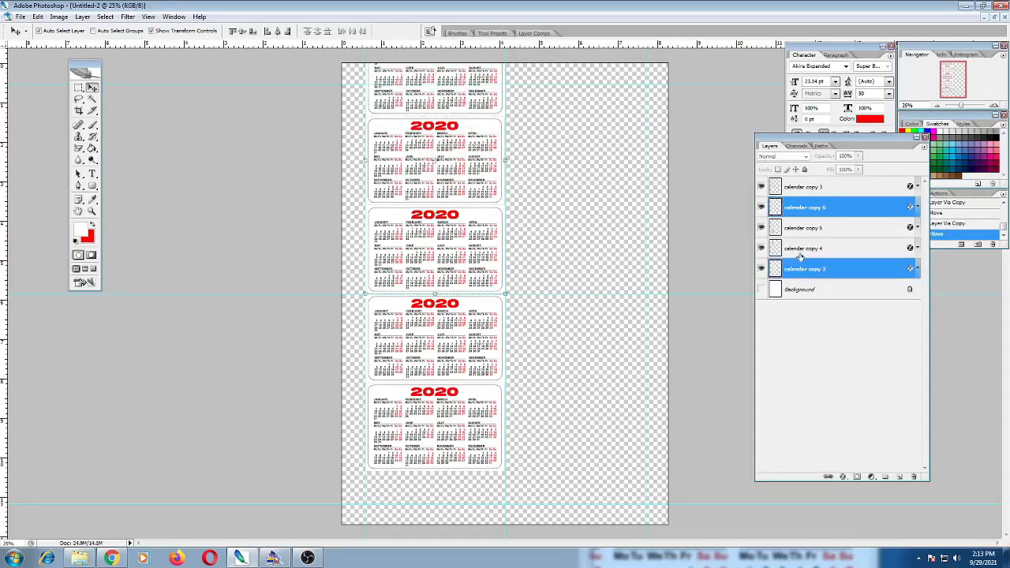
{"action": "left_click", "coordinate": [798, 248], "text": "ctrl"}
{"action": "left_click", "coordinate": [801, 227], "text": "ctrl"}
{"action": "left_click", "coordinate": [805, 186], "text": "ctrl"}
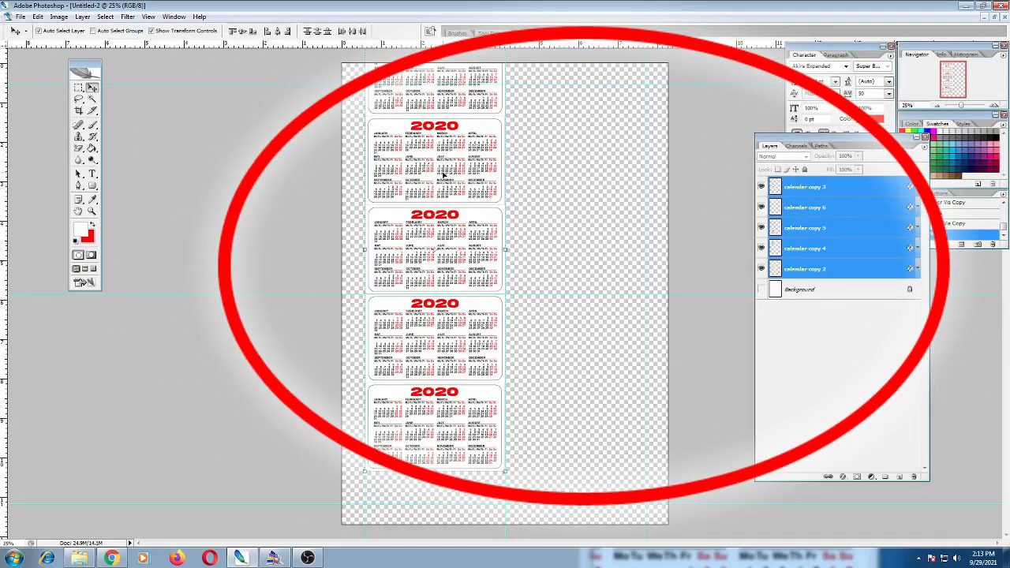
{"action": "left_click_drag", "start_coordinate": [448, 170], "coordinate": [448, 215]}
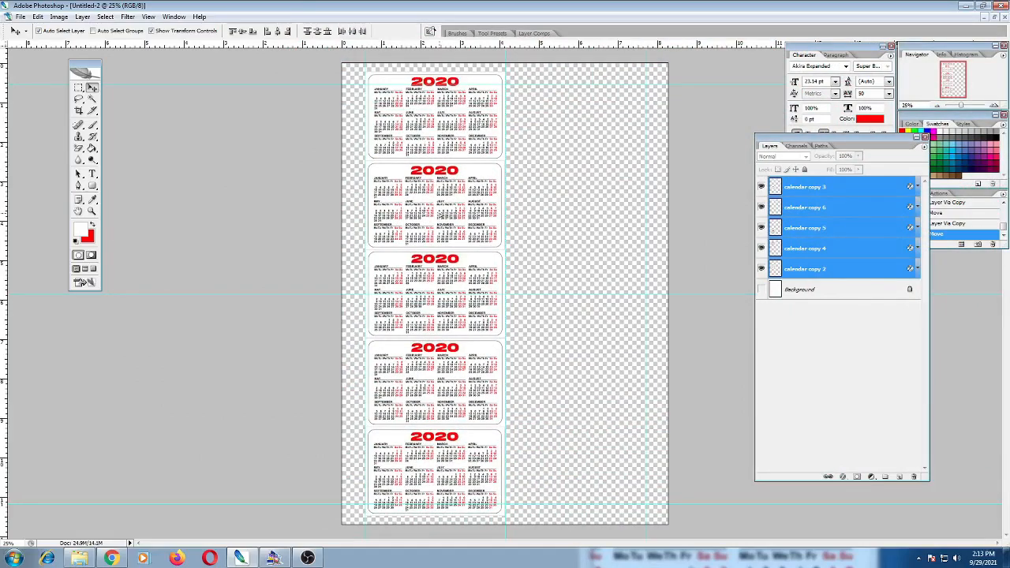
{"action": "key", "text": "shift+Down"}
Nudge the five selected calendars up until the column's midpoint lines up with the horizontal centre guide.
{"action": "key", "text": "ctrl+plus"}
{"action": "key", "text": "ctrl+plus"}
{"action": "key", "text": "ctrl+plus"}
{"action": "key", "text": "ctrl+plus"}
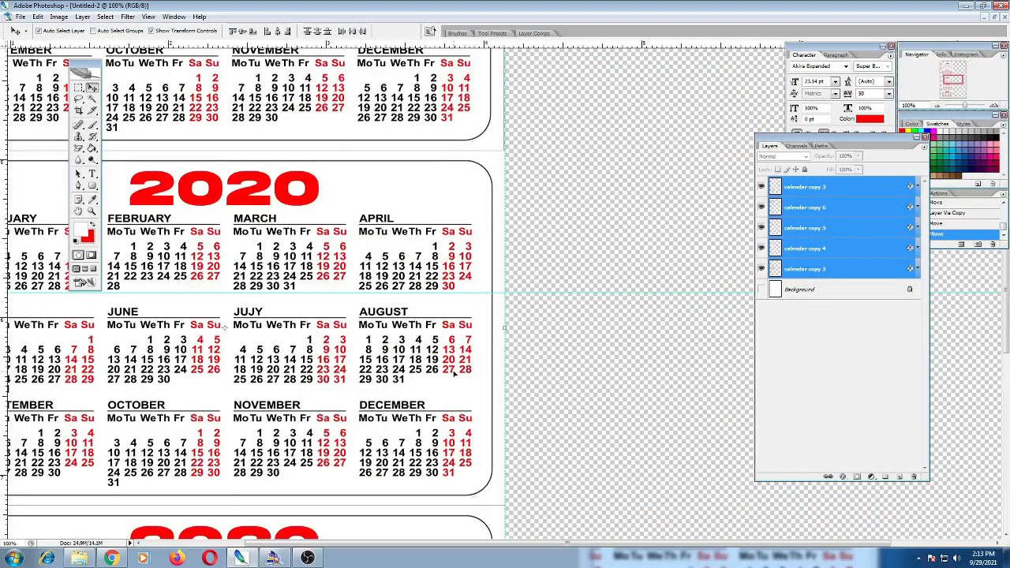
{"action": "left_click_drag", "start_coordinate": [454, 375], "coordinate": [455, 369]}
{"action": "key", "text": "Up"}
{"action": "key", "text": "Up"}
{"action": "key", "text": "Up"}
{"action": "key", "text": "Up"}
{"action": "key", "text": "Up"}
{"action": "key", "text": "Up"}
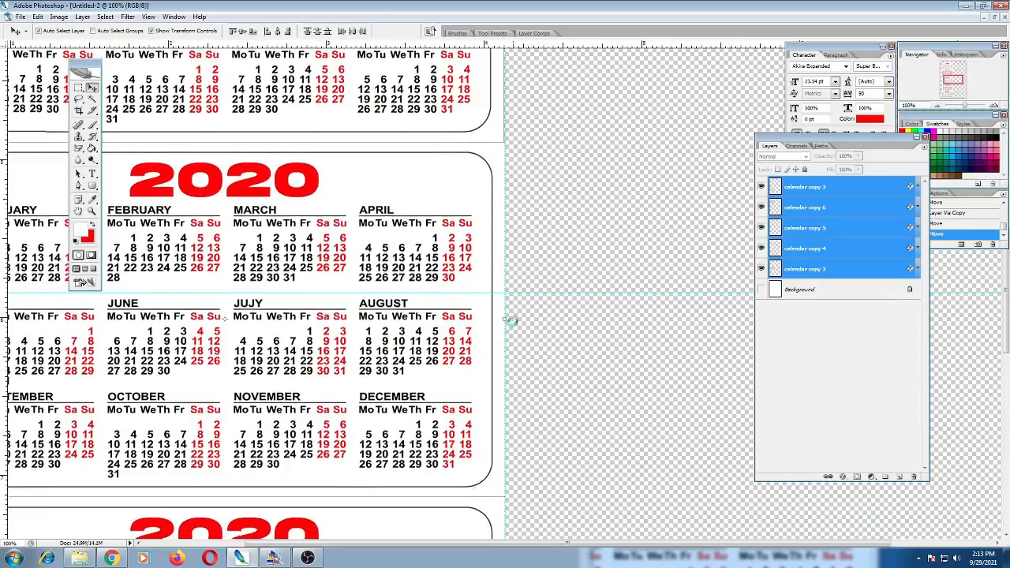
{"action": "key", "text": "Up"}
{"action": "key", "text": "Up"}
{"action": "key", "text": "Up"}
{"action": "key", "text": "Up"}
{"action": "key", "text": "Up"}
{"action": "key", "text": "Up"}
{"action": "key", "text": "Up"}
{"action": "key", "text": "Up"}
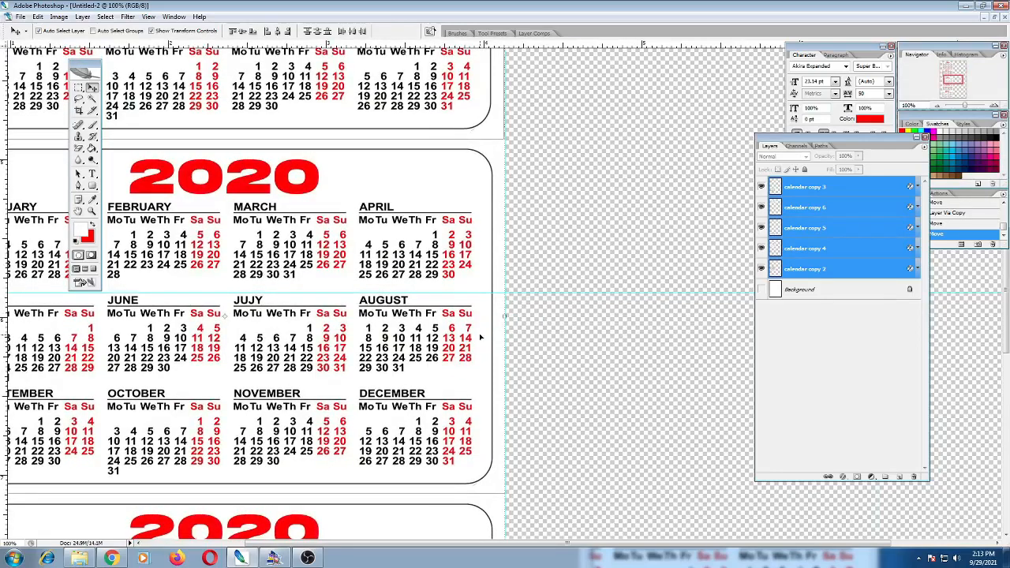
{"action": "key", "text": "Up"}
{"action": "key", "text": "Up"}
{"action": "key", "text": "Up"}
{"action": "key", "text": "Up"}
{"action": "key", "text": "Up"}
{"action": "key", "text": "Up"}
{"action": "key", "text": "Up"}
{"action": "key", "text": "Up"}
{"action": "key", "text": "Up"}
{"action": "key", "text": "Up"}
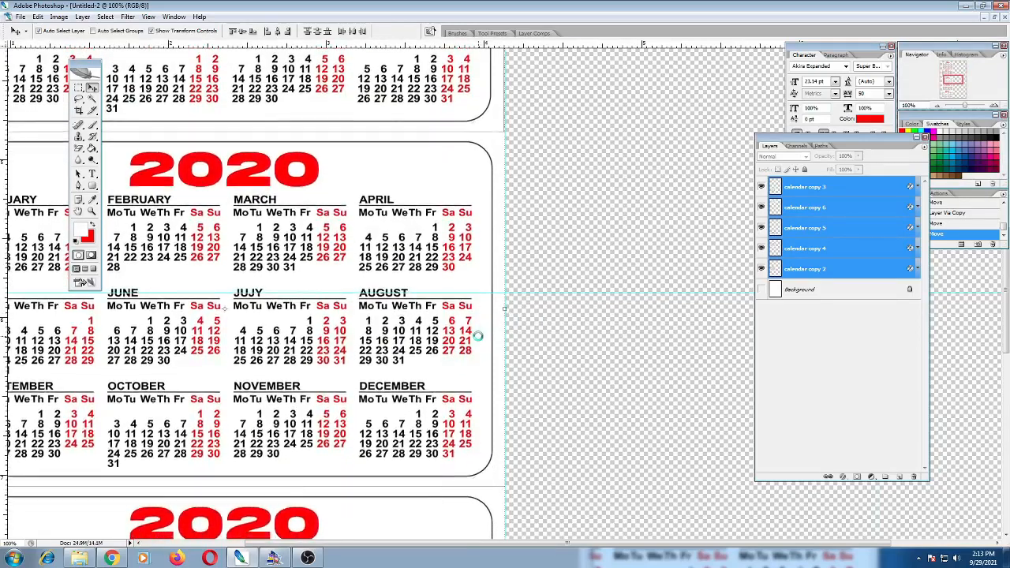
{"action": "key", "text": "Up"}
{"action": "key", "text": "Up"}
{"action": "key", "text": "Up"}
{"action": "key", "text": "Up"}
{"action": "key", "text": "Up"}
{"action": "key", "text": "Up"}
{"action": "key", "text": "Up"}
{"action": "key", "text": "Up"}
{"action": "key", "text": "Up"}
{"action": "key", "text": "Up"}
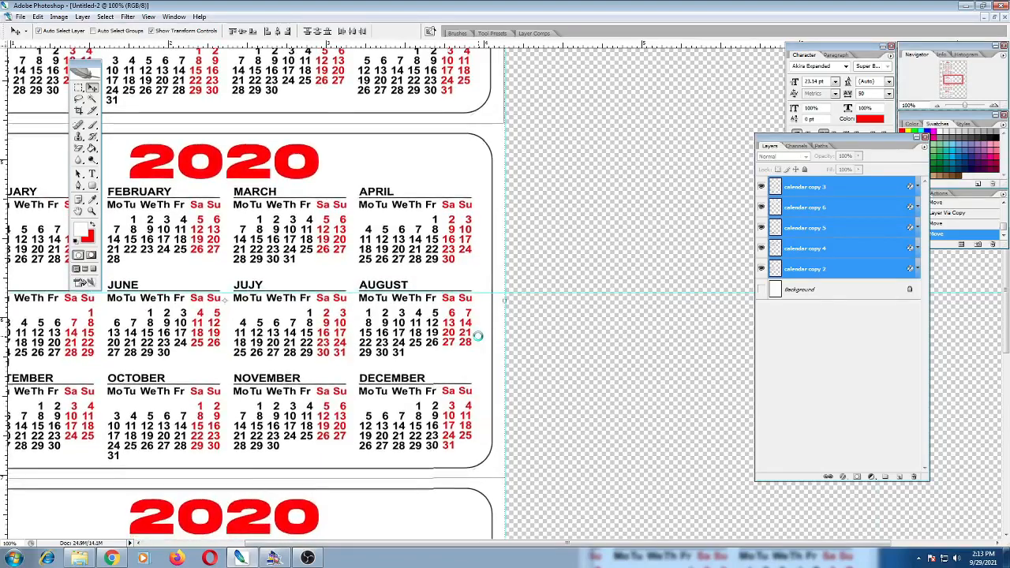
{"action": "key", "text": "Up"}
{"action": "key", "text": "Up"}
{"action": "key", "text": "Up"}
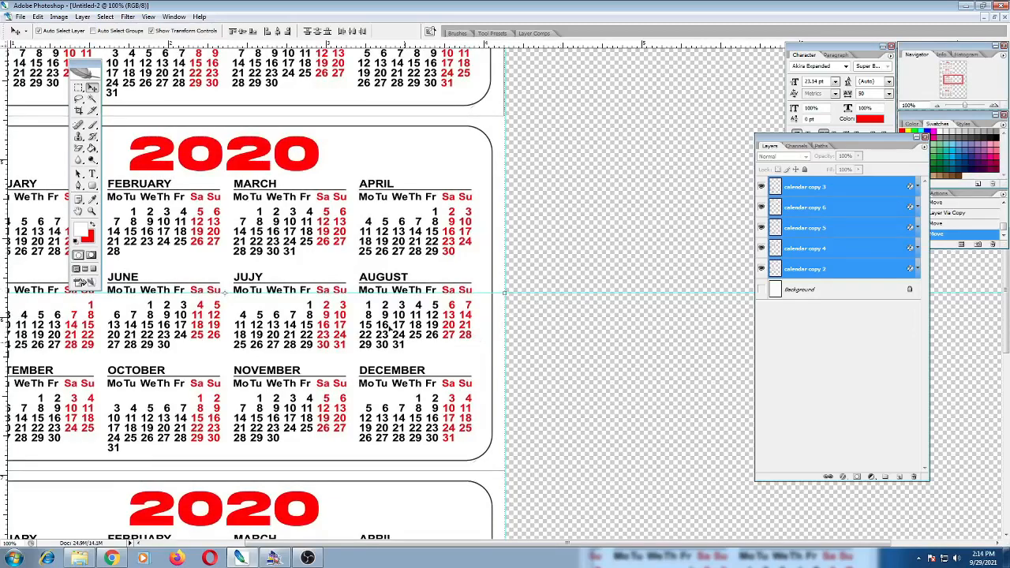
Switch to the Untitled-1 card document and make its logo group visible.
{"action": "key", "text": "ctrl+minus"}
{"action": "key", "text": "ctrl+minus"}
{"action": "key", "text": "ctrl+minus"}
{"action": "key", "text": "ctrl+minus"}
{"action": "key", "text": "ctrl+minus"}
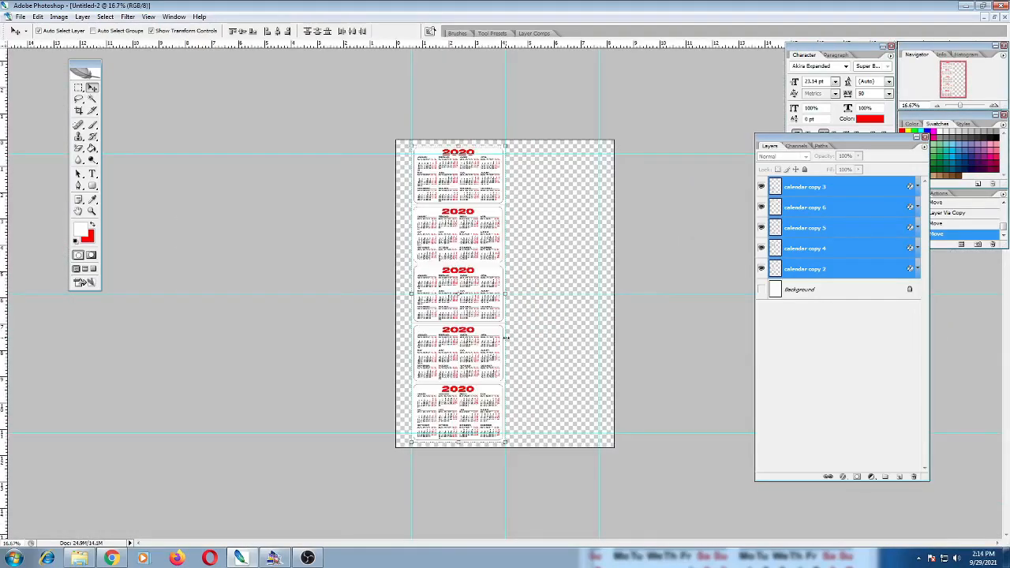
{"action": "key", "text": "f"}
{"action": "key", "text": "f"}
{"action": "key", "text": "f"}
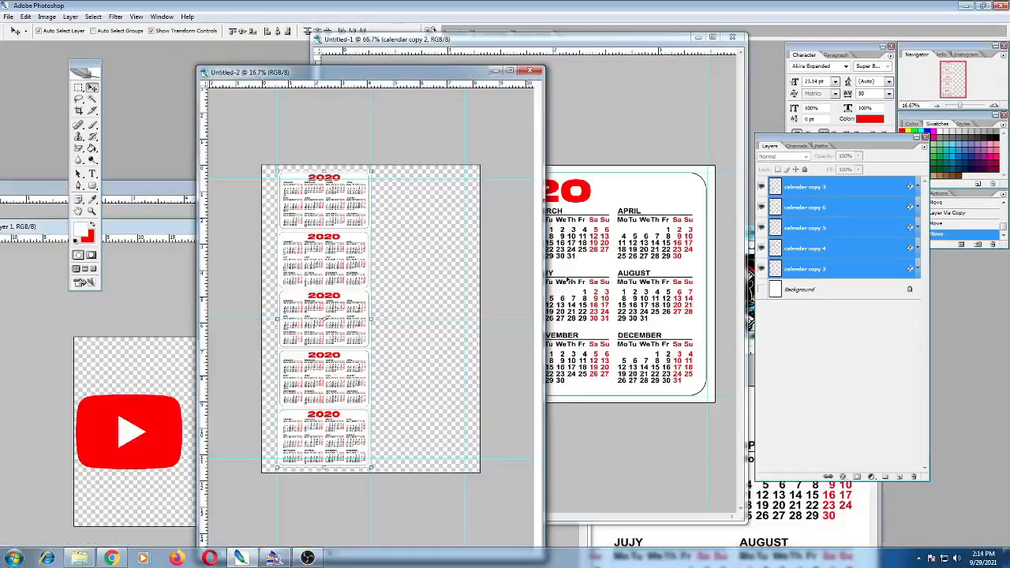
{"action": "left_click", "coordinate": [621, 209]}
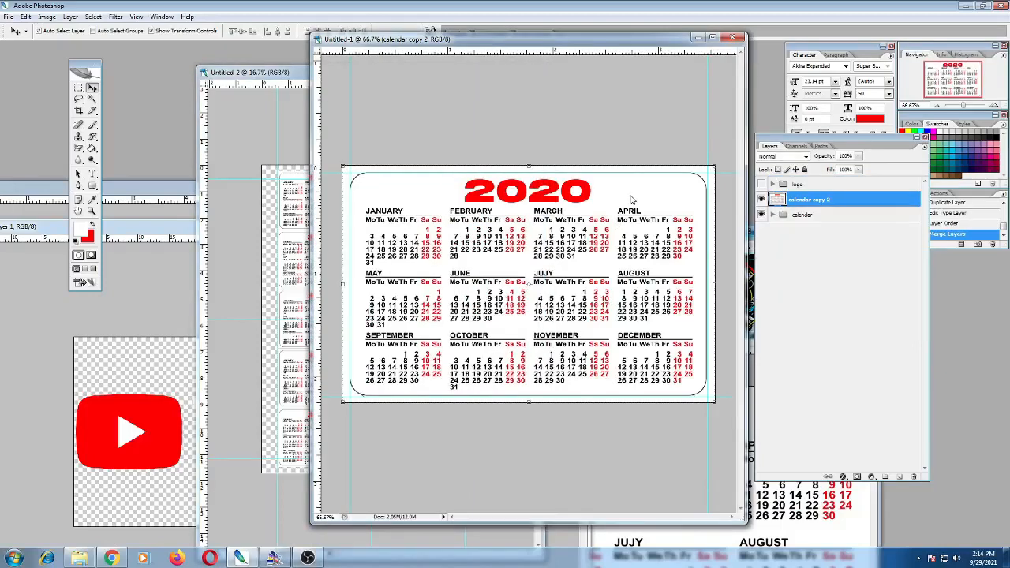
{"action": "left_click", "coordinate": [761, 184]}
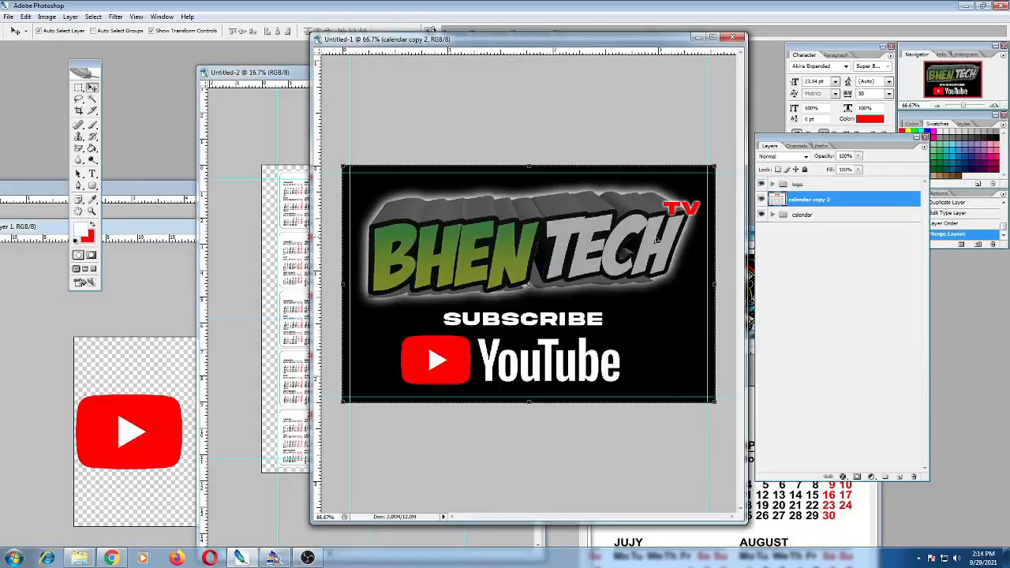
Scale the tv, Layer 4, Layer 7 and SUBSCRIBE layers of the logo group together to about 93.6% so they sit inside the card's guides.
{"action": "left_click", "coordinate": [773, 184]}
{"action": "left_click", "coordinate": [672, 221]}
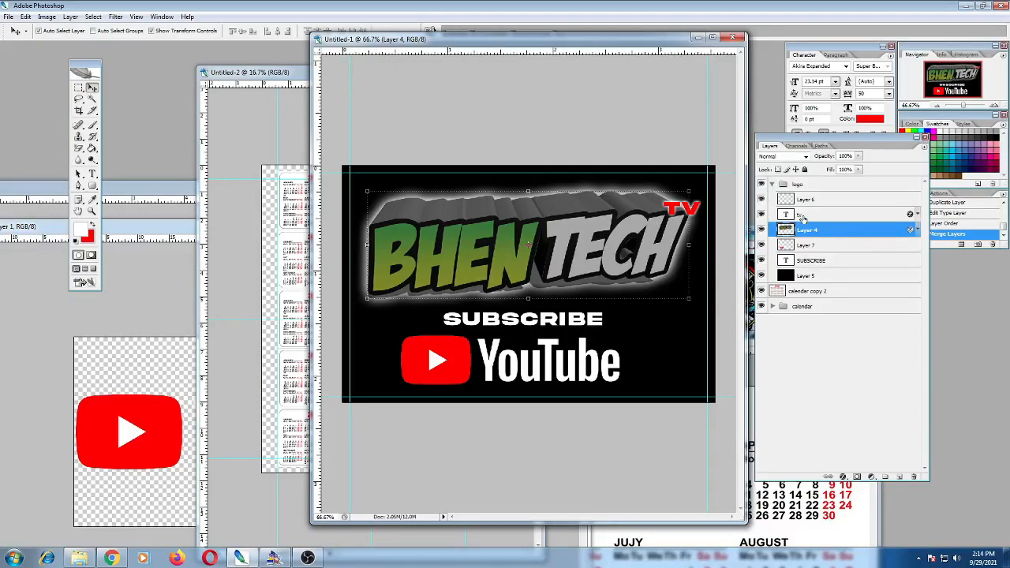
{"action": "left_click", "coordinate": [808, 215], "text": "ctrl"}
{"action": "left_click", "coordinate": [809, 260], "text": "ctrl"}
{"action": "left_click", "coordinate": [806, 245], "text": "ctrl"}
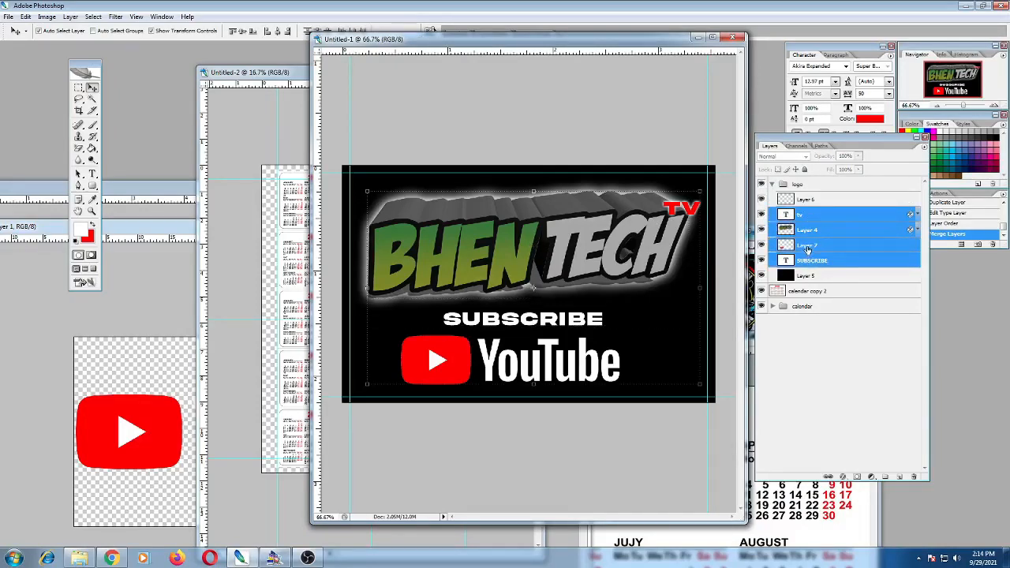
{"action": "key", "text": "ctrl+t"}
{"action": "left_click_drag", "start_coordinate": [697, 384], "coordinate": [691, 379]}
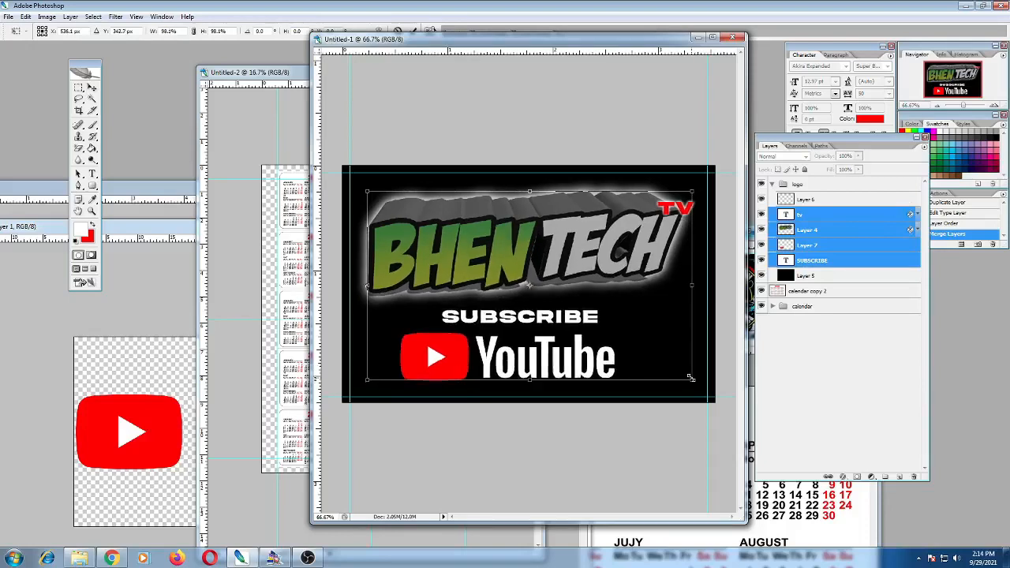
{"action": "left_click_drag", "start_coordinate": [367, 191], "coordinate": [377, 197]}
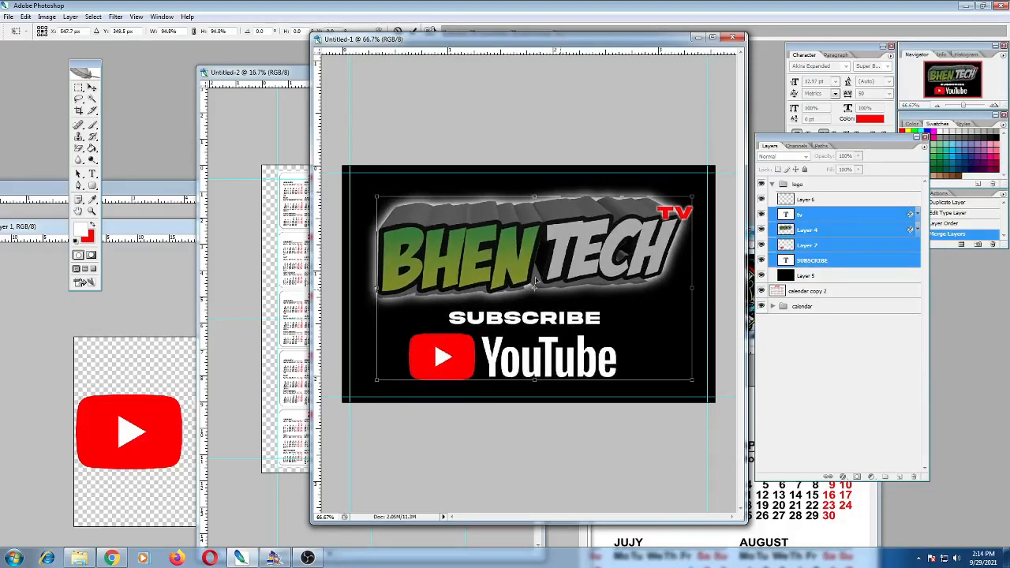
{"action": "left_click_drag", "start_coordinate": [687, 379], "coordinate": [683, 374]}
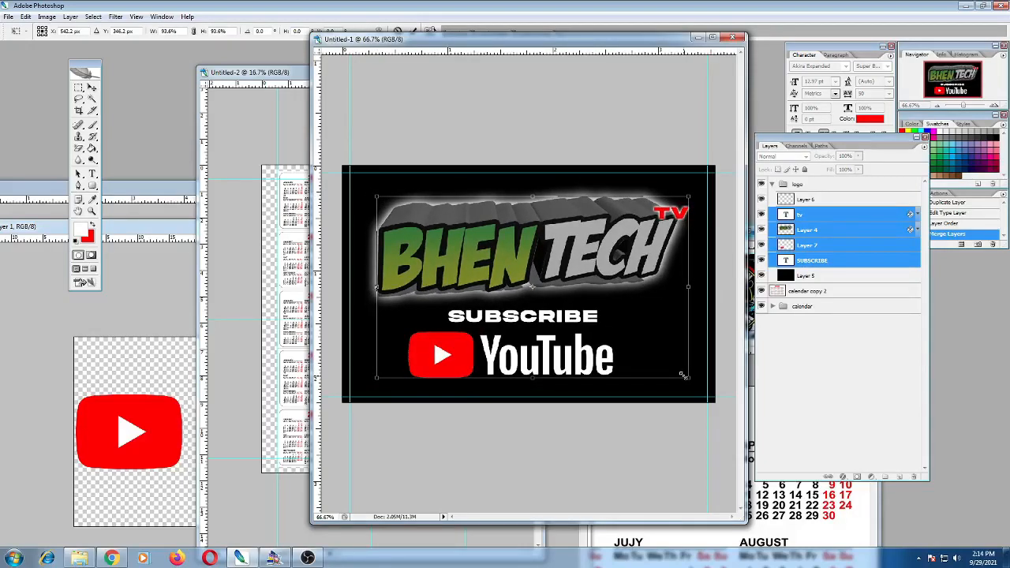
{"action": "key", "text": "Return"}
Copy the whole logo group from Untitled-1 into the Untitled-2 page document.
{"action": "left_click", "coordinate": [787, 187]}
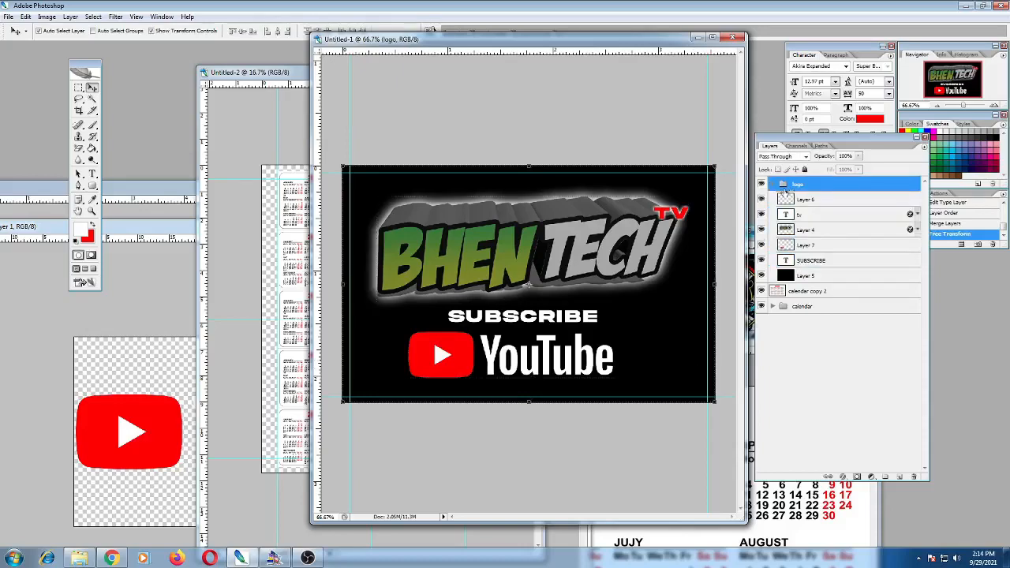
{"action": "left_click_drag", "start_coordinate": [544, 45], "coordinate": [652, 77]}
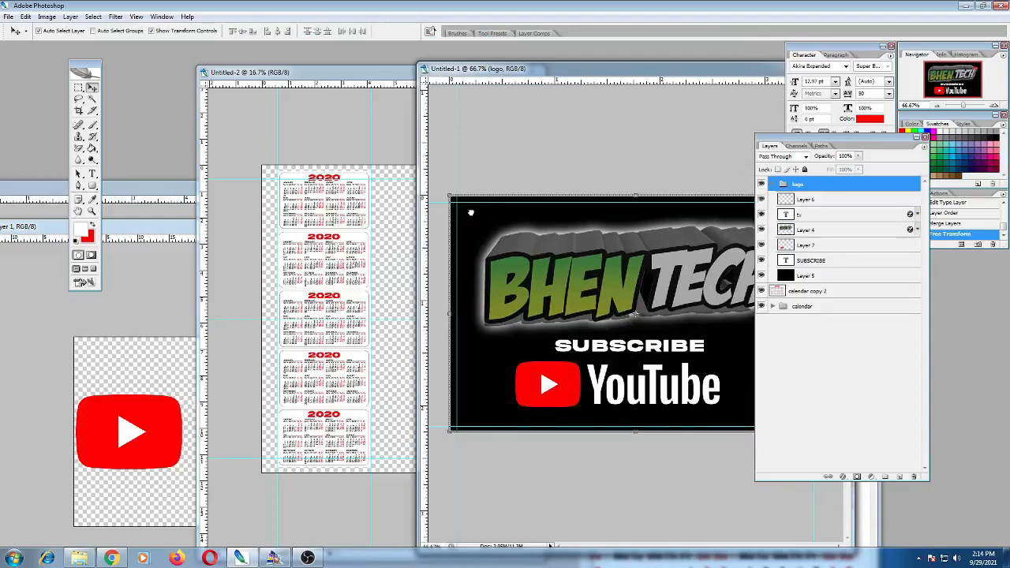
{"action": "left_click_drag", "start_coordinate": [470, 212], "coordinate": [387, 222]}
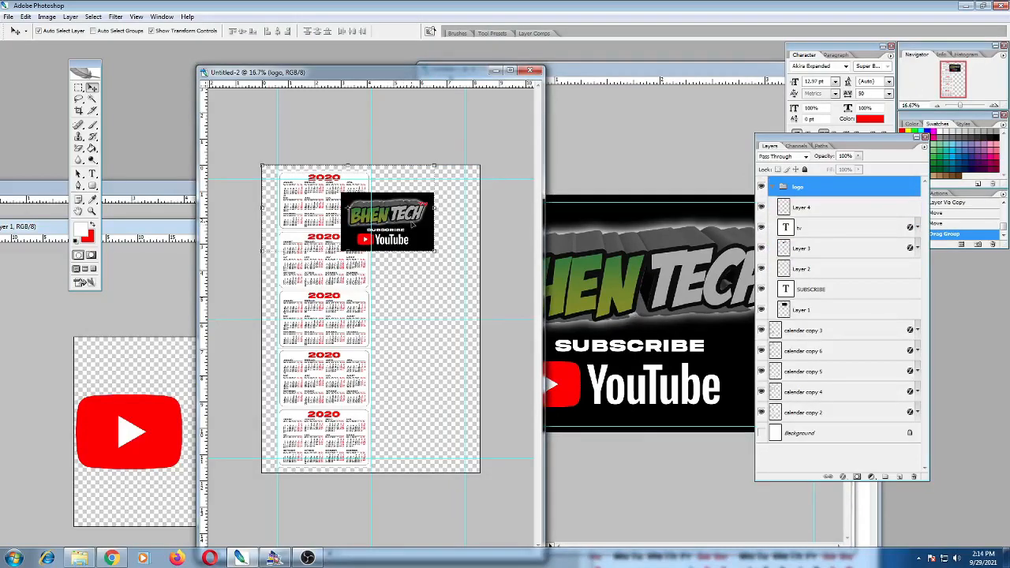
Merge the logo group into a single layer and rename it "front page".
{"action": "left_click", "coordinate": [772, 186]}
{"action": "double_click", "coordinate": [772, 187]}
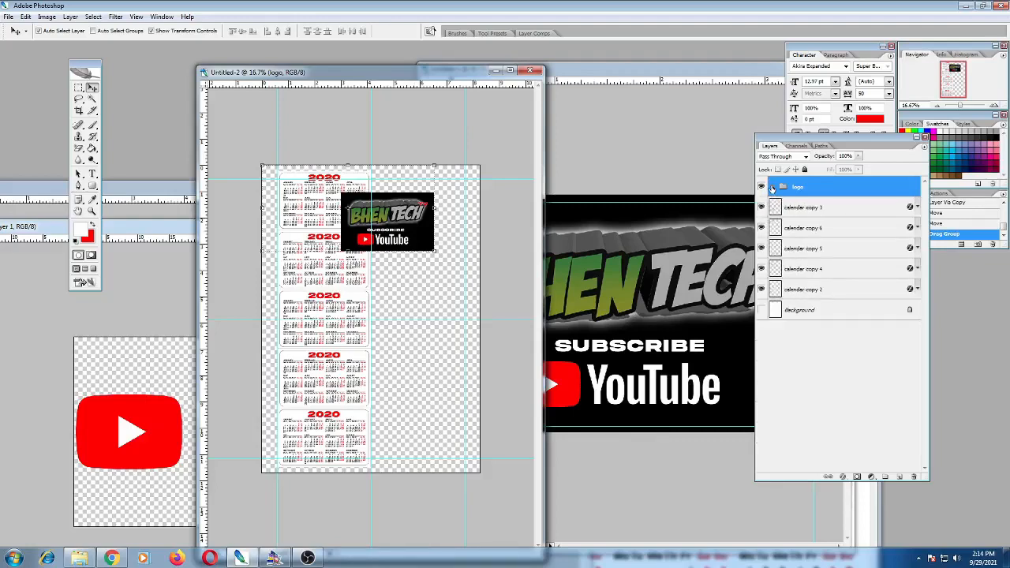
{"action": "left_click", "coordinate": [772, 187]}
{"action": "left_click", "coordinate": [773, 187]}
{"action": "left_click", "coordinate": [772, 187]}
{"action": "left_click", "coordinate": [772, 187]}
{"action": "left_click", "coordinate": [771, 187]}
{"action": "left_click", "coordinate": [771, 187]}
{"action": "key", "text": "ctrl+e"}
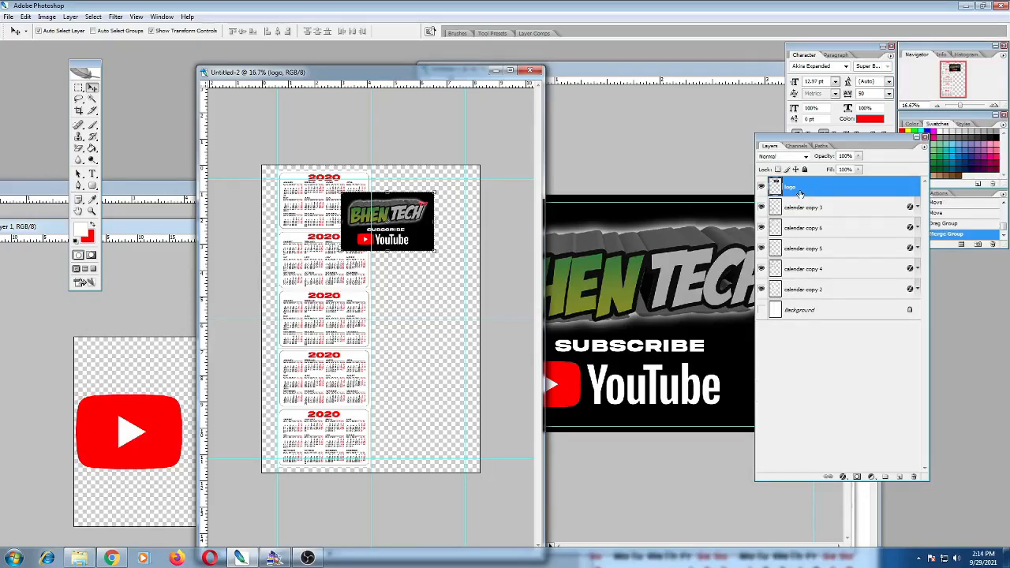
{"action": "double_click", "coordinate": [795, 187]}
{"action": "type", "text": "front page"}
{"action": "key", "text": "Return"}
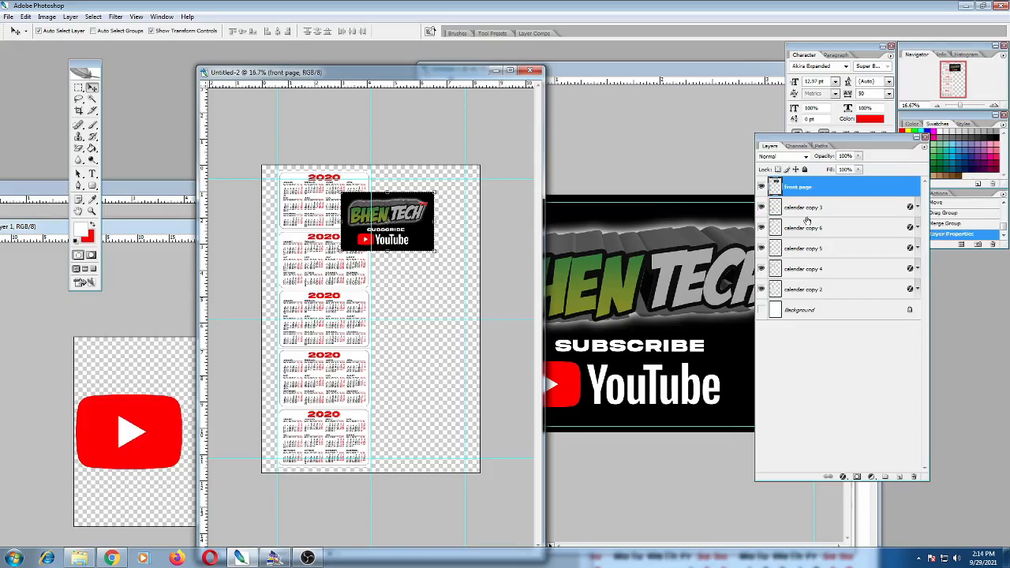
Move the front page card beside the middle calendar, against the vertical centre guide and centred on the horizontal centre guide.
{"action": "left_click", "coordinate": [511, 71]}
{"action": "key", "text": "ctrl+plus"}
{"action": "key", "text": "ctrl+plus"}
{"action": "key", "text": "ctrl+plus"}
{"action": "key", "text": "f"}
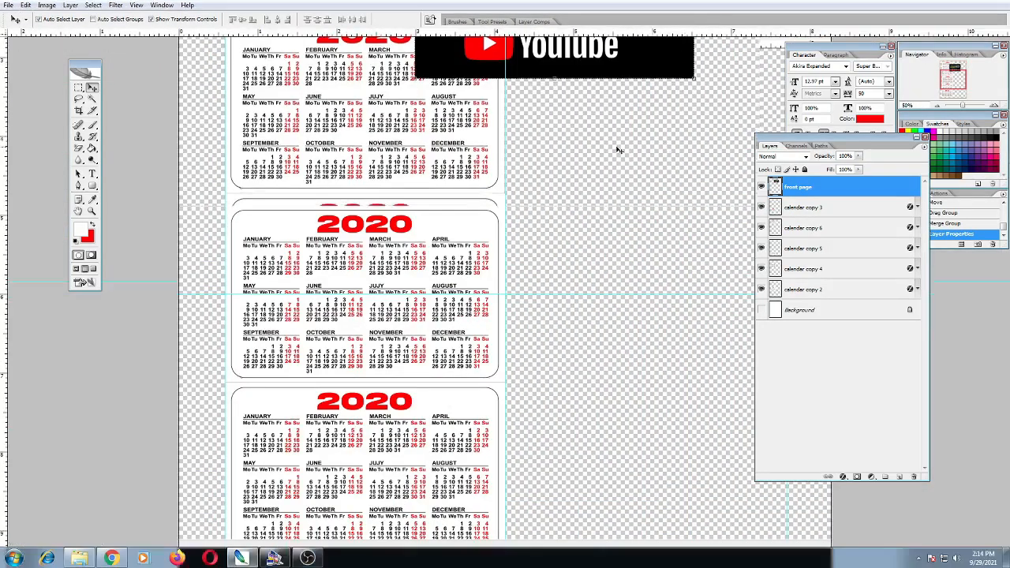
{"action": "left_click_drag", "start_coordinate": [575, 259], "coordinate": [493, 165]}
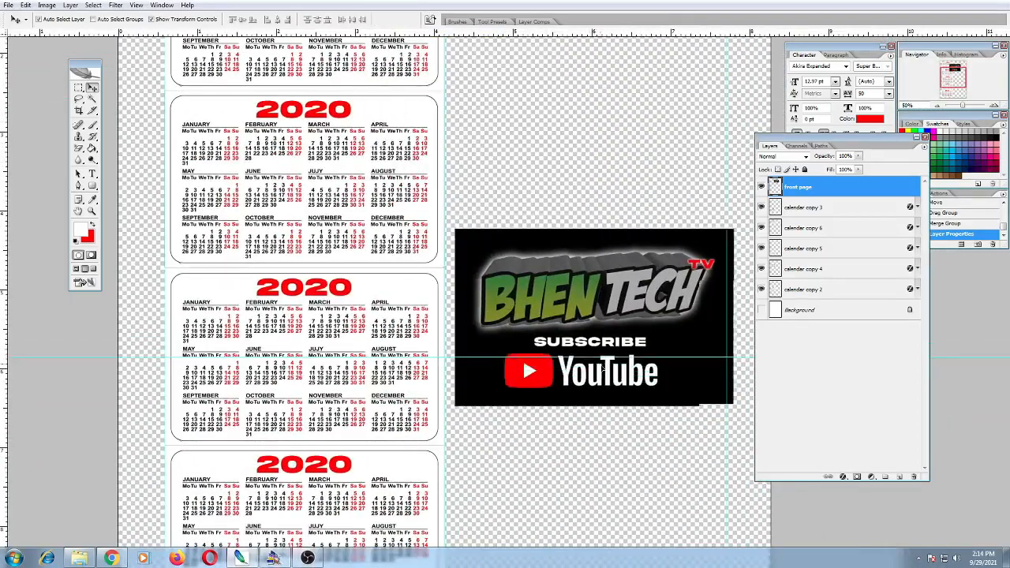
{"action": "left_click_drag", "start_coordinate": [593, 405], "coordinate": [585, 405]}
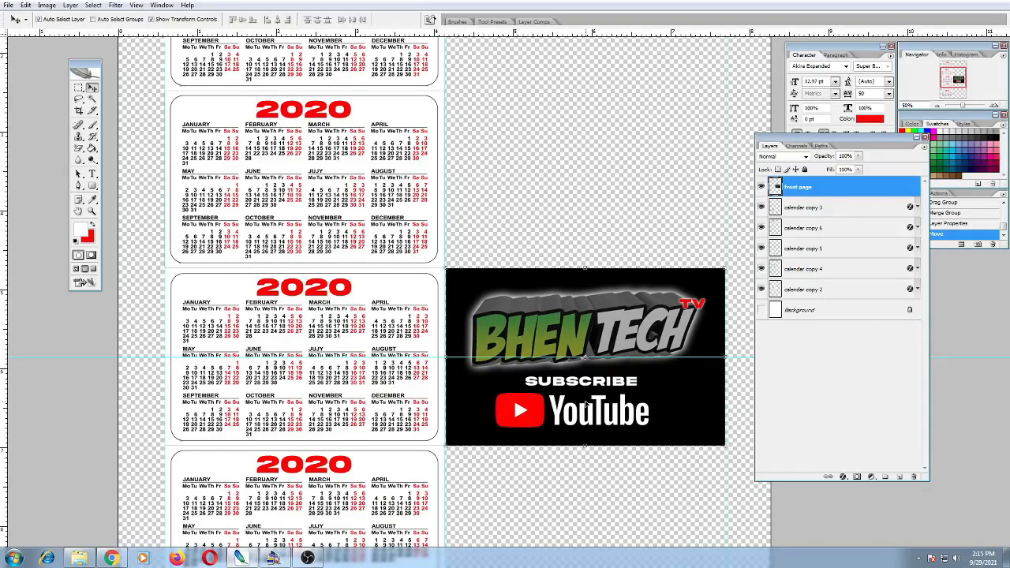
Add four copies of the front page card above and below it to form a column of five beside the calendars.
{"action": "key", "text": "ctrl+minus"}
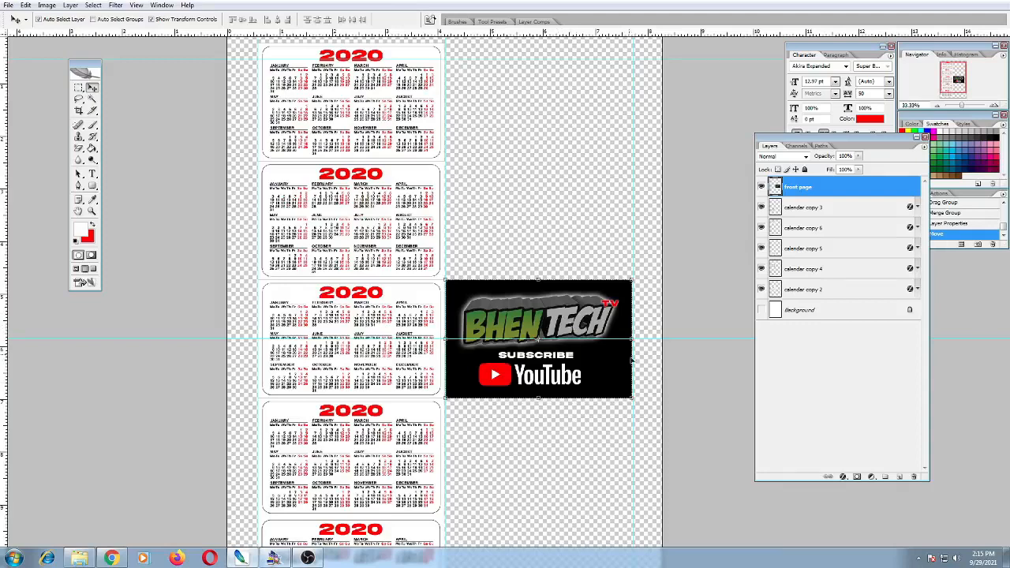
{"action": "left_click_drag", "start_coordinate": [569, 321], "coordinate": [580, 203], "text": "alt"}
{"action": "key", "text": "ctrl+minus"}
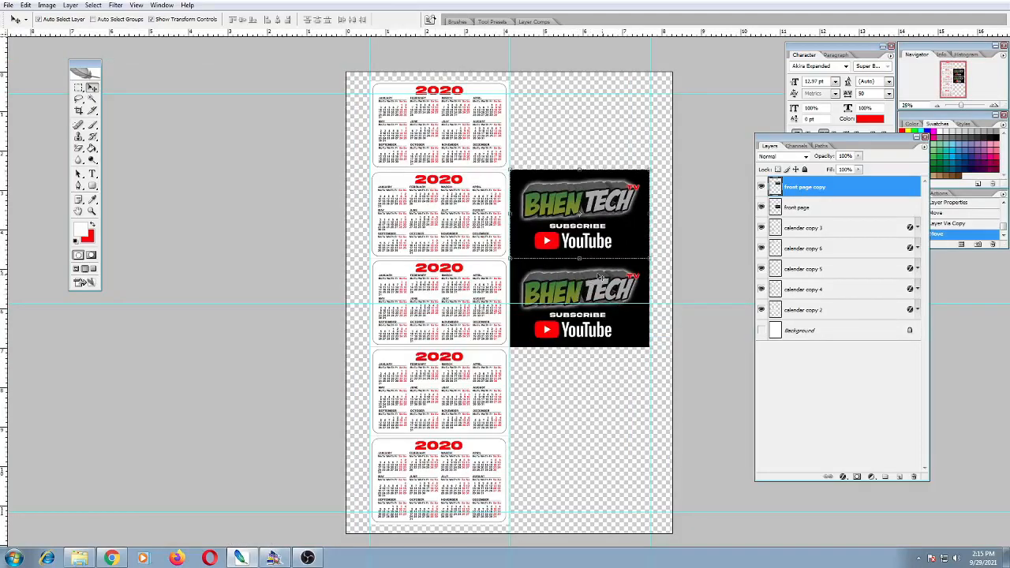
{"action": "key", "text": "ctrl+j"}
{"action": "left_click_drag", "start_coordinate": [613, 237], "coordinate": [622, 414]}
{"action": "key", "text": "ctrl+j"}
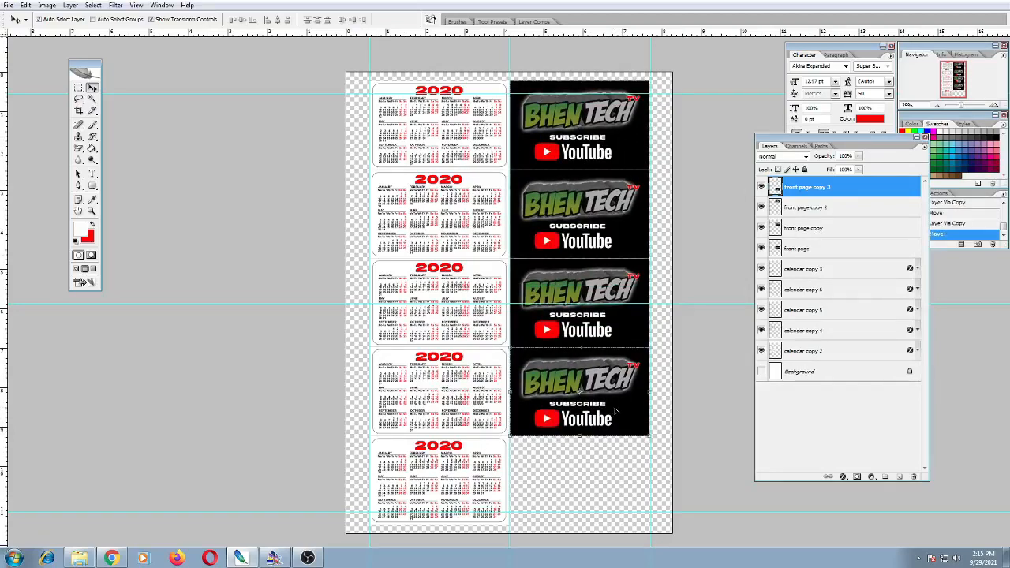
{"action": "key", "text": "ctrl+minus"}
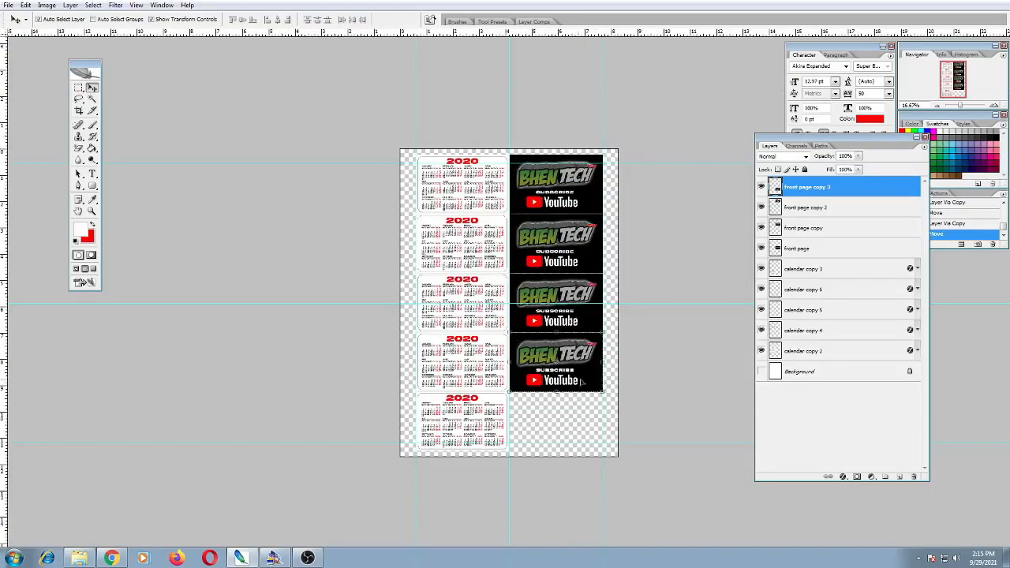
{"action": "key", "text": "ctrl+j"}
{"action": "left_click_drag", "start_coordinate": [581, 382], "coordinate": [575, 424]}
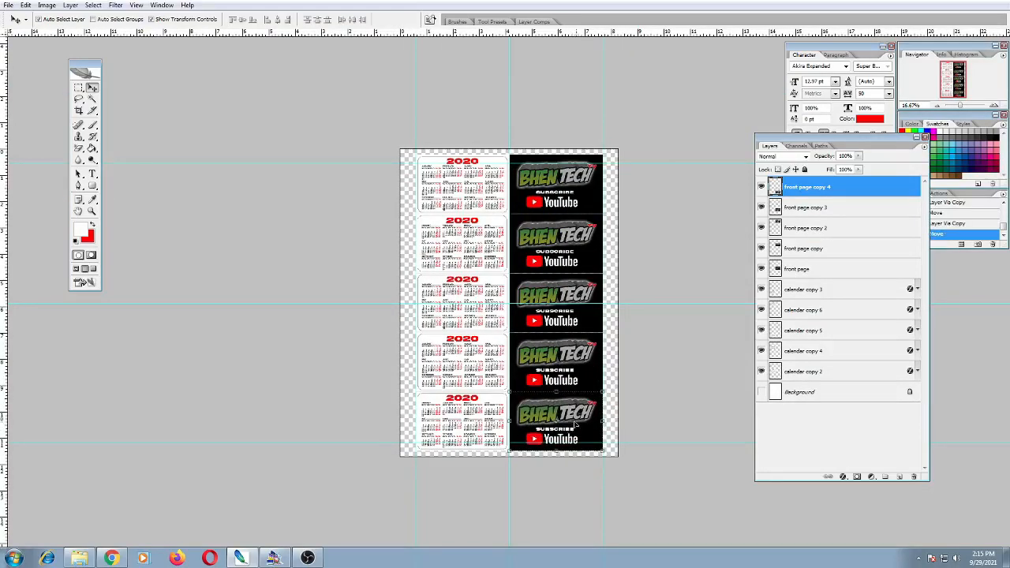
Examine up close how the logo cards line up with the calendar column.
{"action": "key", "text": "ctrl+plus"}
{"action": "key", "text": "ctrl+plus"}
{"action": "key", "text": "ctrl+plus"}
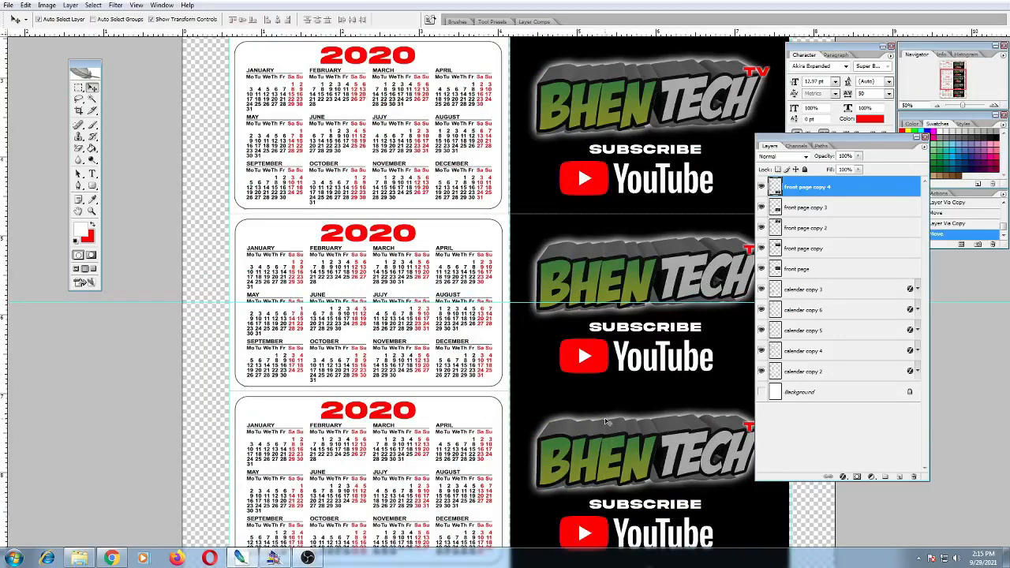
{"action": "key", "text": "ctrl+plus"}
{"action": "key", "text": "ctrl+plus"}
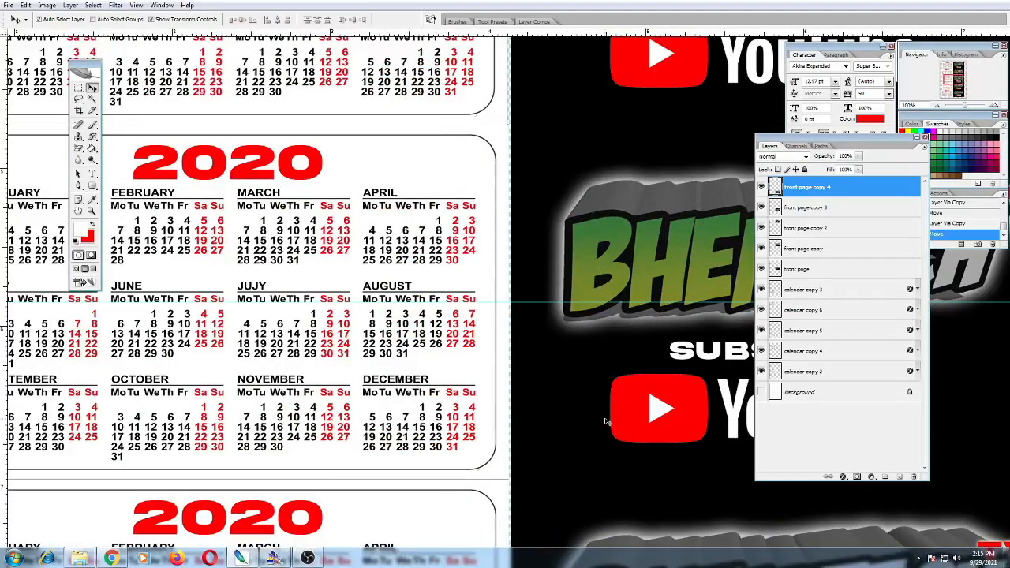
{"action": "key", "text": "ctrl+minus"}
{"action": "key", "text": "ctrl+minus"}
{"action": "key", "text": "ctrl+minus"}
{"action": "key", "text": "ctrl+minus"}
{"action": "key", "text": "ctrl+minus"}
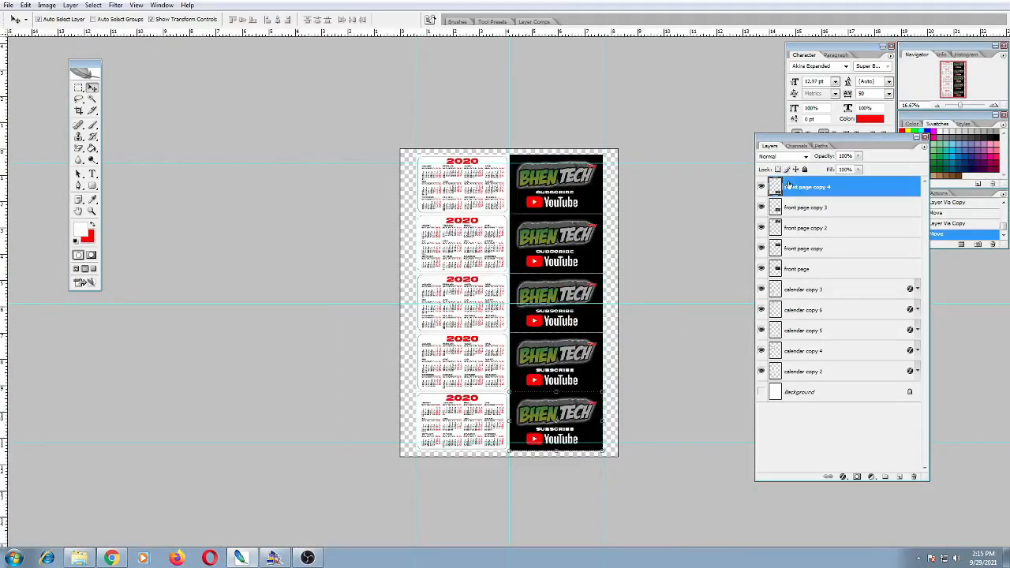
Merge the five front page layers into one layer and hide it.
{"action": "left_click", "coordinate": [817, 227], "text": "ctrl"}
{"action": "left_click", "coordinate": [815, 212], "text": "ctrl"}
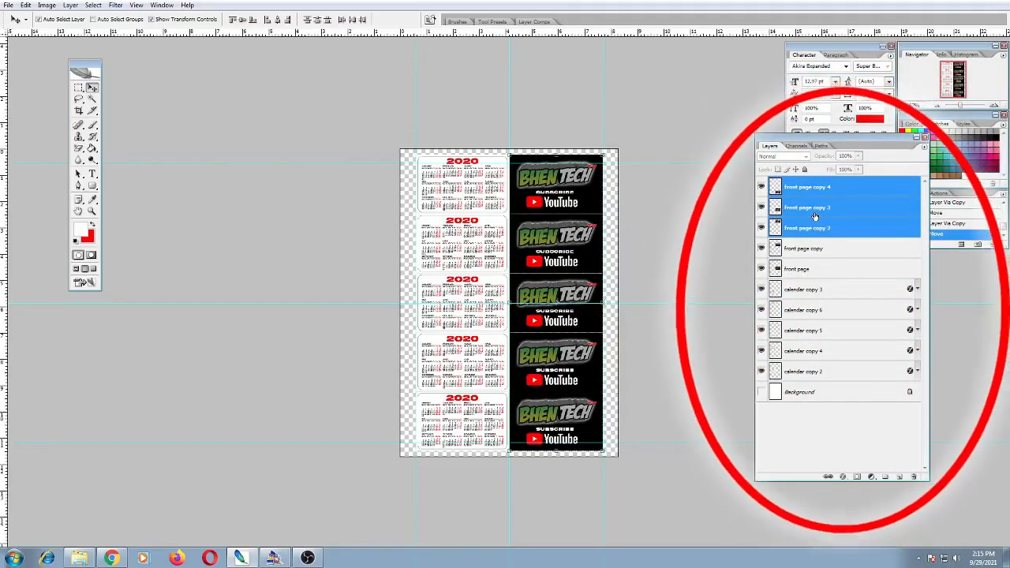
{"action": "left_click", "coordinate": [805, 249], "text": "ctrl"}
{"action": "left_click", "coordinate": [799, 270], "text": "ctrl"}
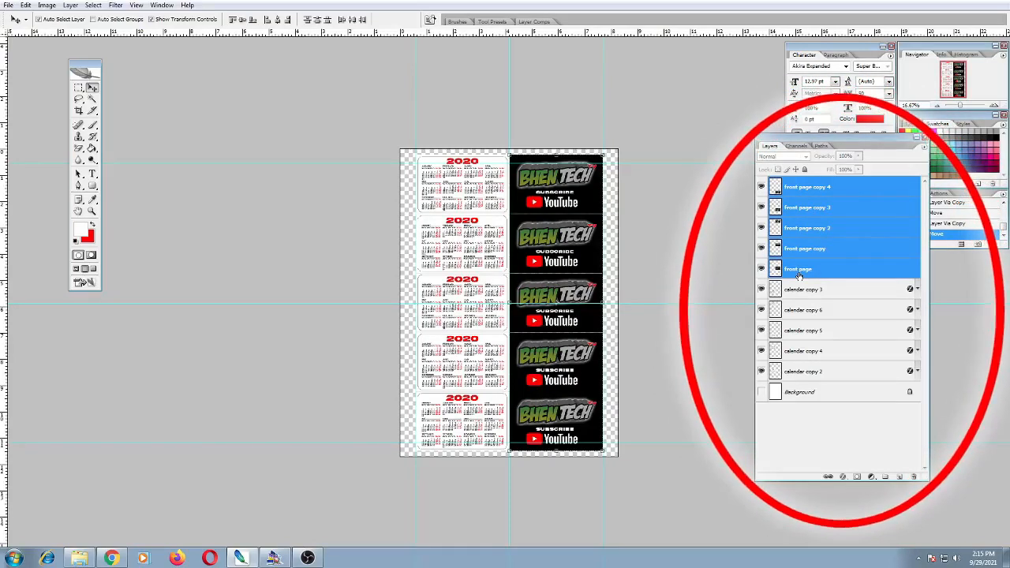
{"action": "key", "text": "ctrl+e"}
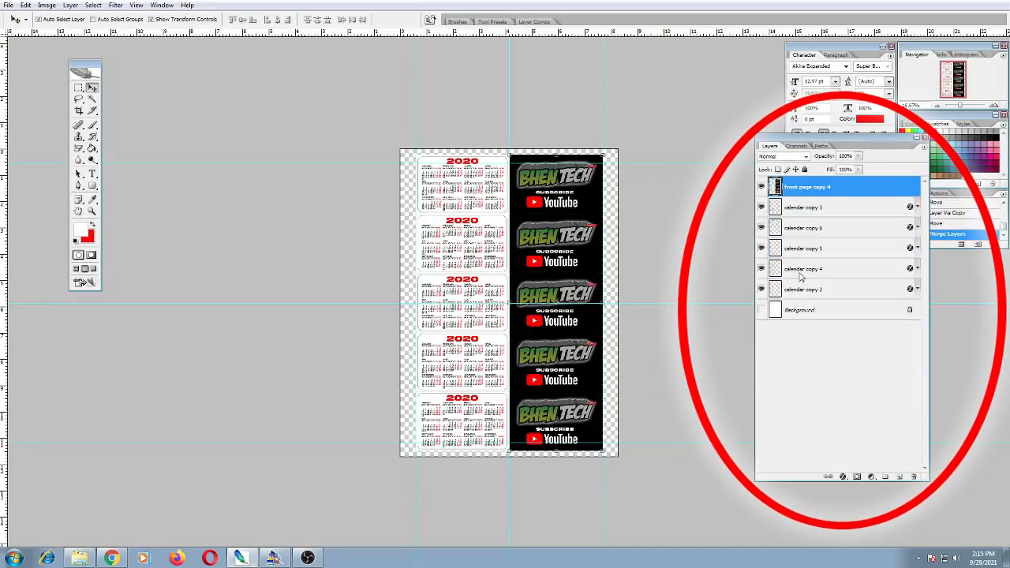
{"action": "left_click", "coordinate": [761, 187]}
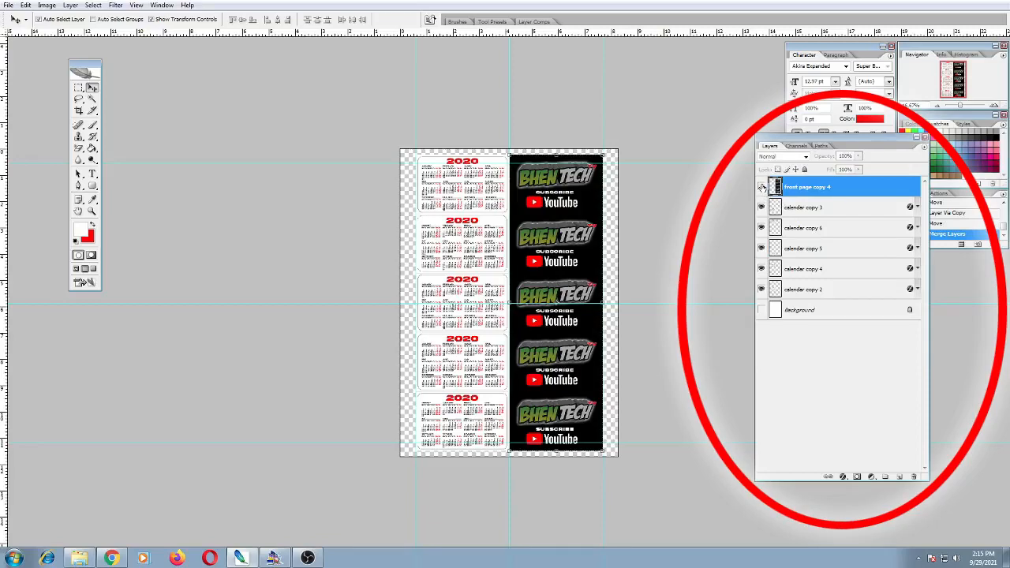
{"action": "left_click", "coordinate": [761, 187]}
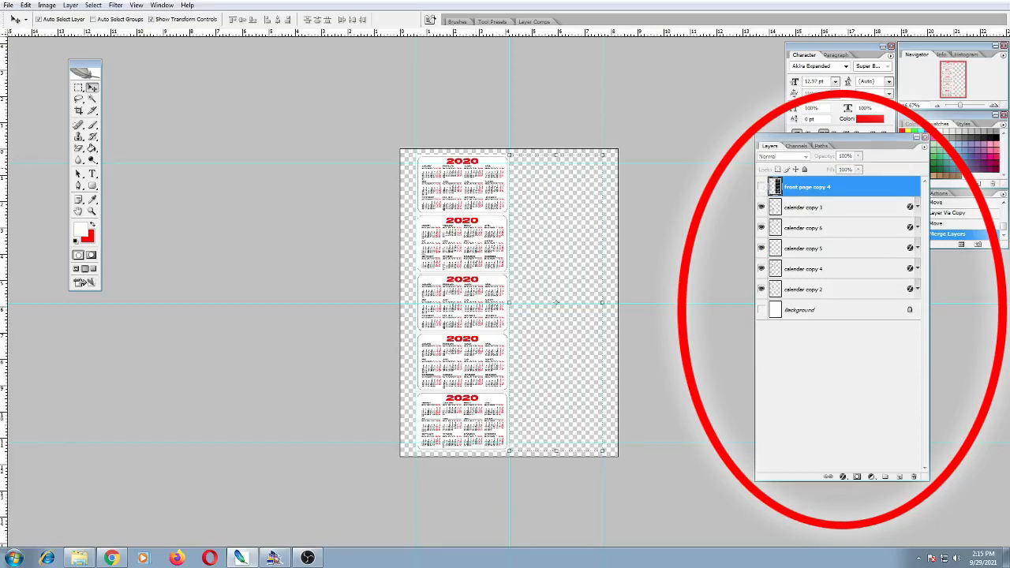
Merge the five calendar copy layers into one layer.
{"action": "left_click", "coordinate": [812, 211]}
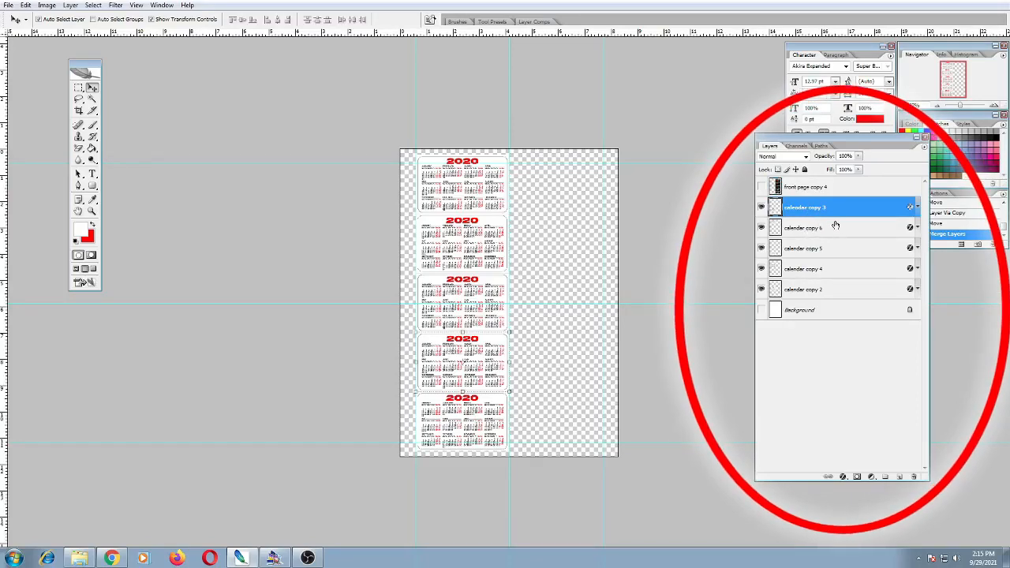
{"action": "left_click", "coordinate": [828, 229], "text": "ctrl"}
{"action": "left_click", "coordinate": [829, 249], "text": "ctrl"}
{"action": "left_click", "coordinate": [828, 269], "text": "ctrl"}
{"action": "left_click", "coordinate": [828, 290], "text": "ctrl"}
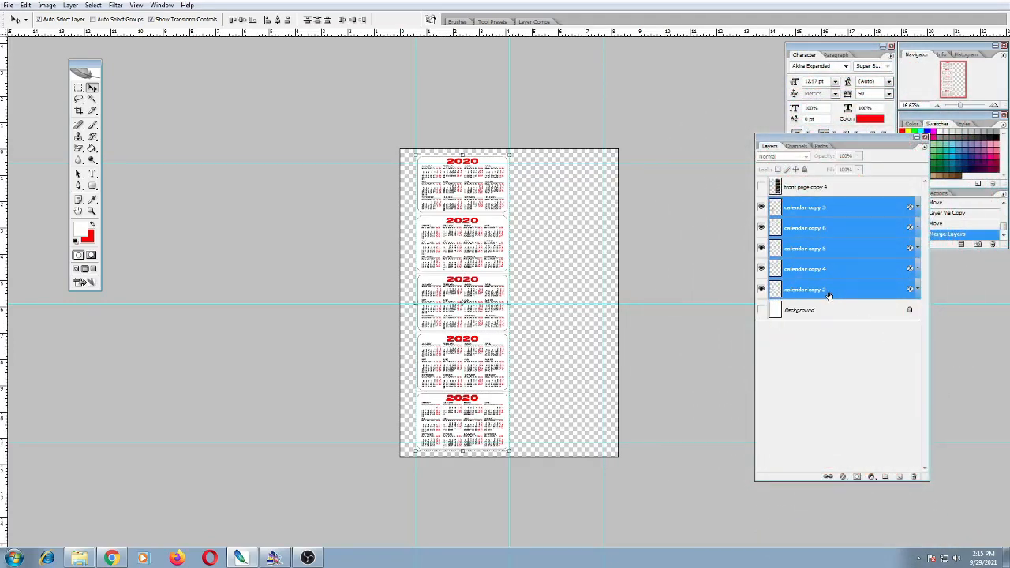
{"action": "key", "text": "ctrl+e"}
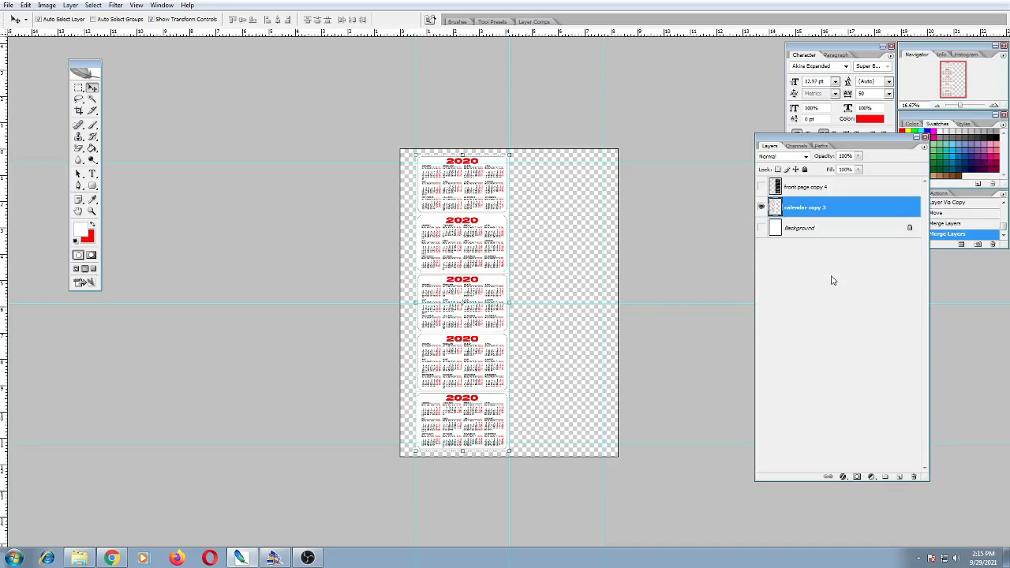
{"action": "key", "text": "ctrl+plus"}
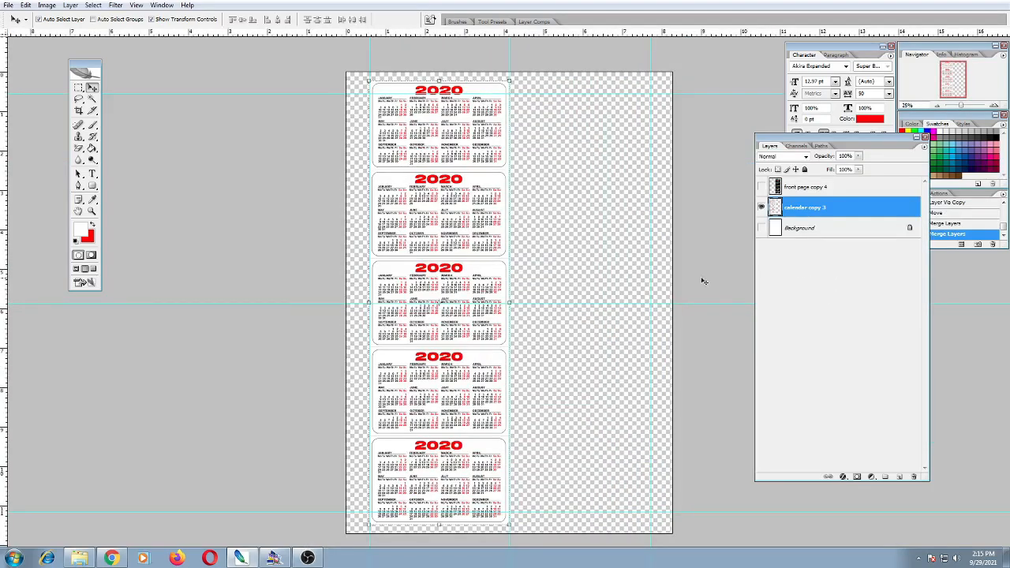
Duplicate the merged calendar column and place the copy beside the original as a second column of five cards.
{"action": "key", "text": "ctrl+j"}
{"action": "left_click_drag", "start_coordinate": [402, 258], "coordinate": [541, 265]}
{"action": "key", "text": "ctrl+minus"}
{"action": "key", "text": "ctrl+minus"}
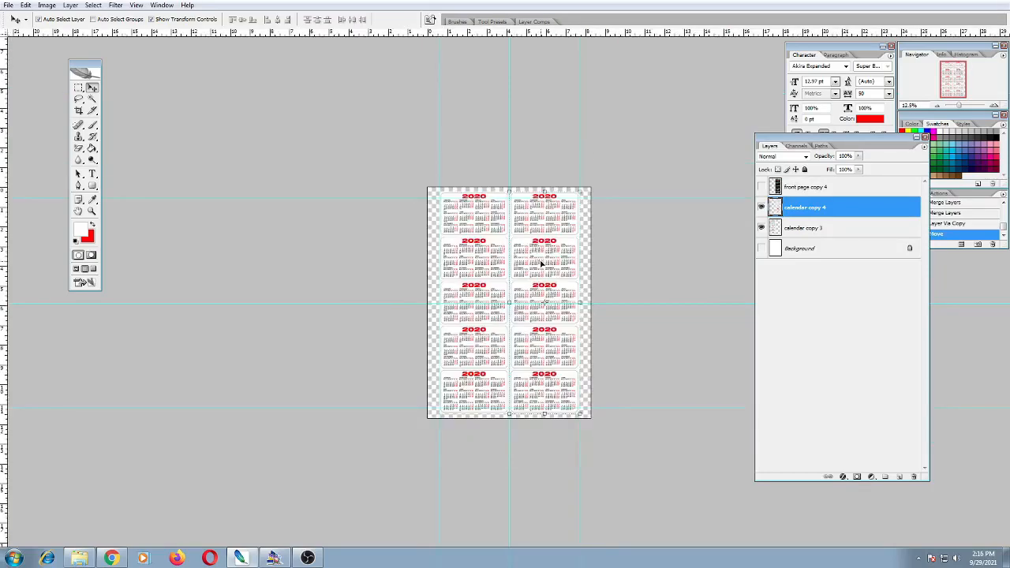
{"action": "key", "text": "ctrl+plus"}
{"action": "key", "text": "ctrl+plus"}
{"action": "key", "text": "ctrl+plus"}
{"action": "key", "text": "ctrl+plus"}
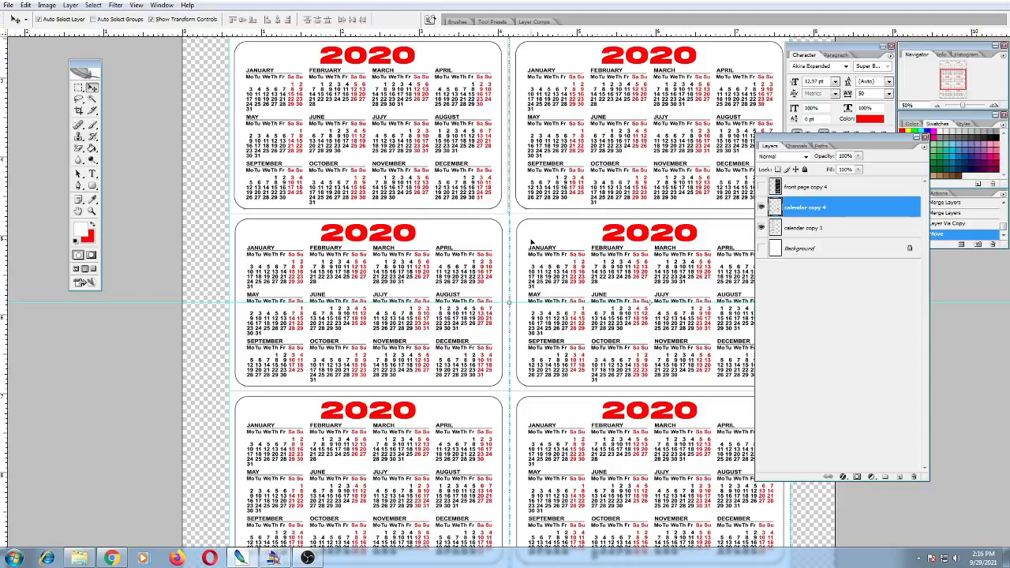
Nudge the copied calendar column to the right to widen the gap between the two columns.
{"action": "key", "text": "Right"}
{"action": "key", "text": "Right"}
{"action": "key", "text": "Right"}
{"action": "key", "text": "Right"}
{"action": "key", "text": "Right"}
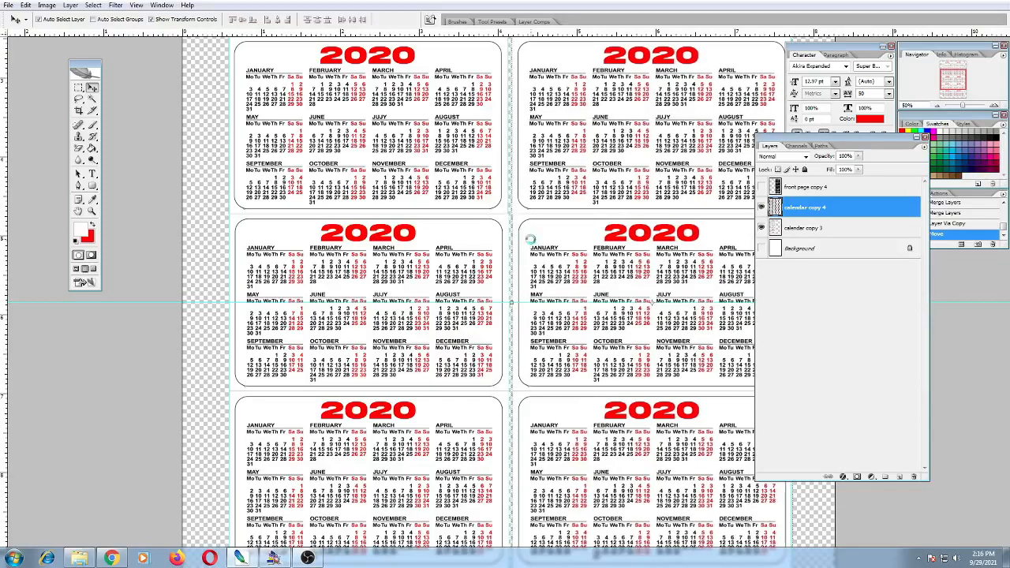
{"action": "key", "text": "Right"}
{"action": "key", "text": "Right"}
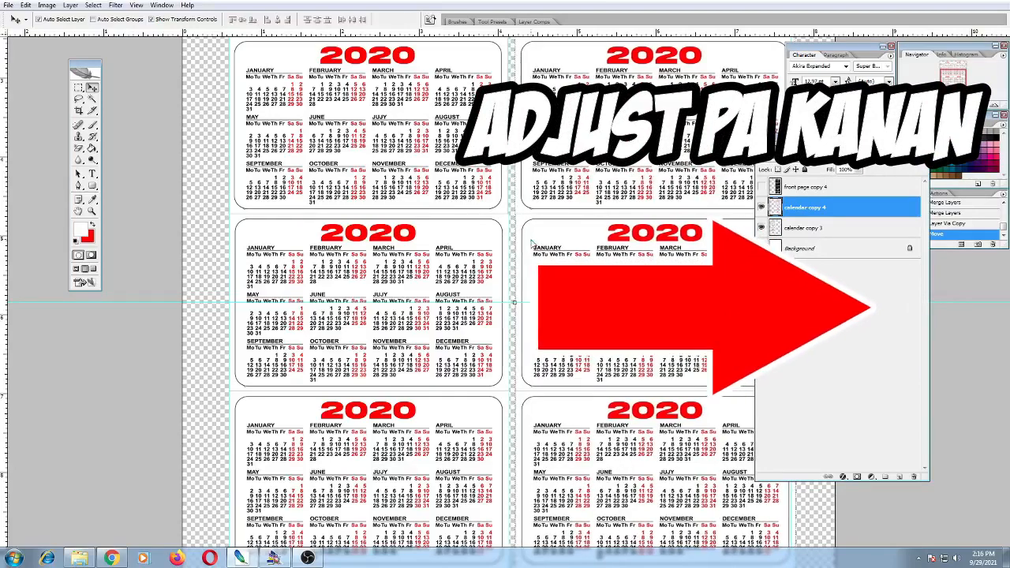
Nudge the original calendar column to the left, away from the copy, and reposition a vertical guide for the new spacing.
{"action": "left_click", "coordinate": [815, 229]}
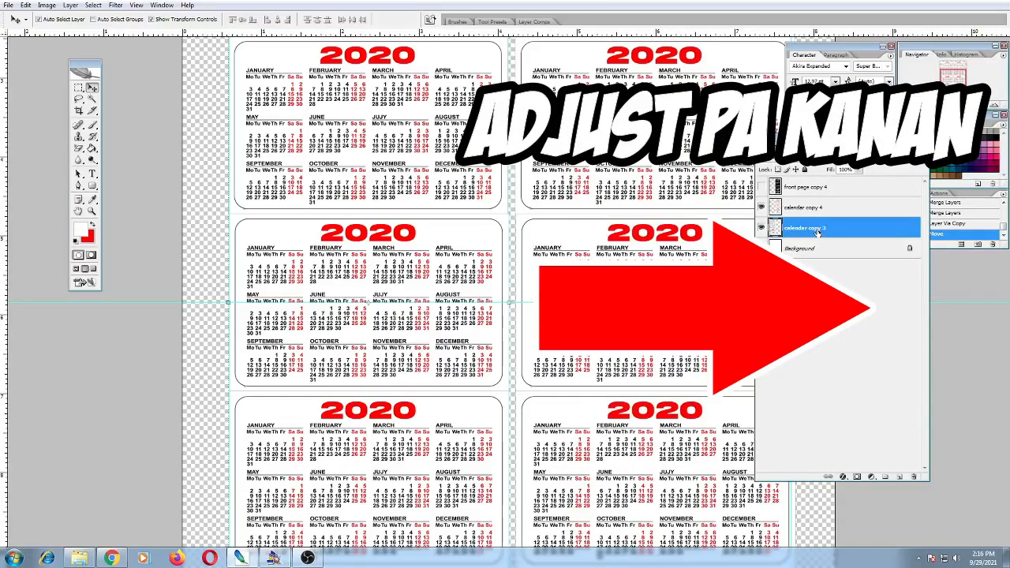
{"action": "key", "text": "Left"}
{"action": "key", "text": "Left"}
{"action": "key", "text": "Left"}
{"action": "key", "text": "Left"}
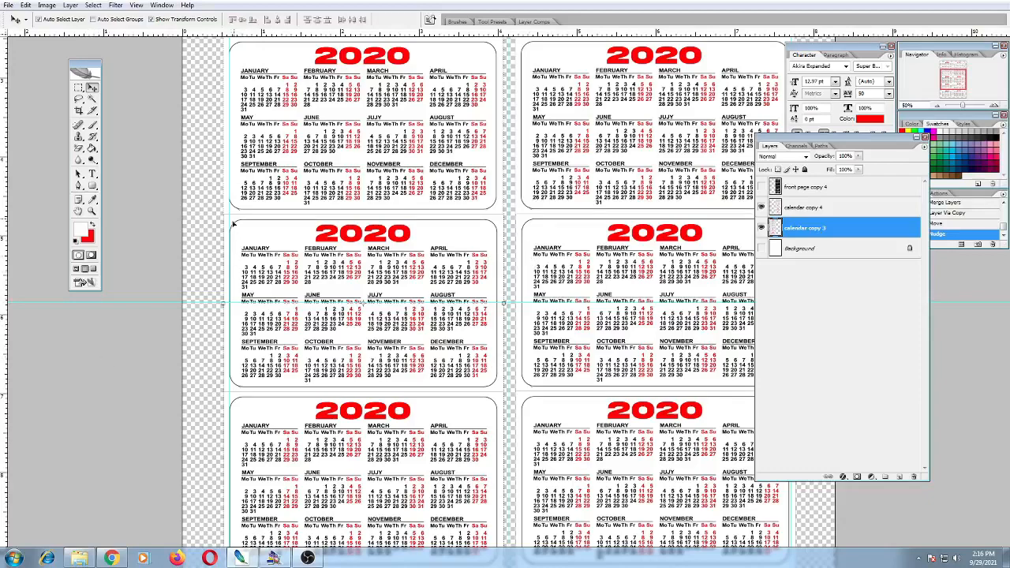
{"action": "key", "text": "Left"}
{"action": "key", "text": "Left"}
{"action": "key", "text": "Left"}
{"action": "key", "text": "Left"}
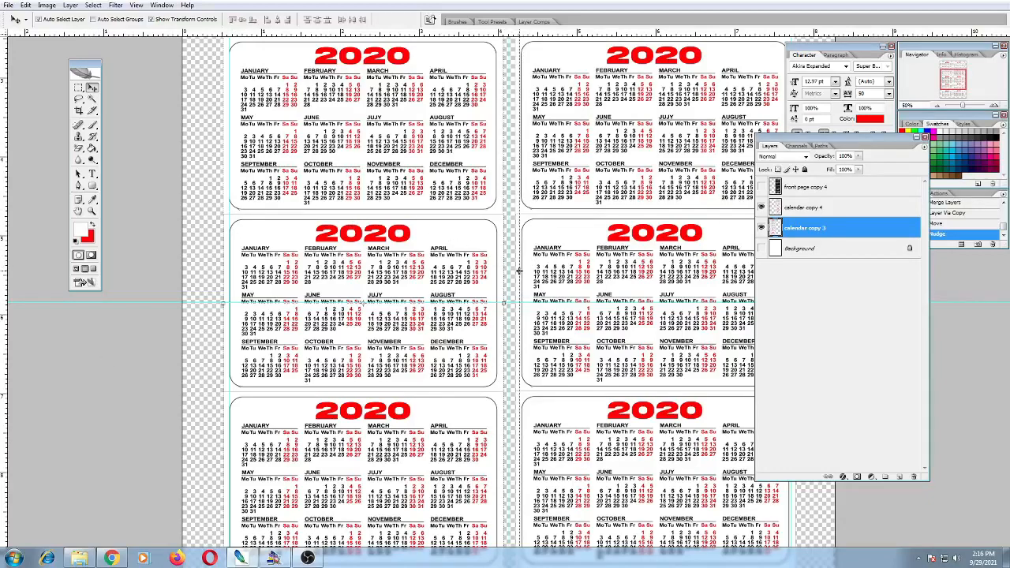
{"action": "left_click_drag", "start_coordinate": [514, 274], "coordinate": [229, 300]}
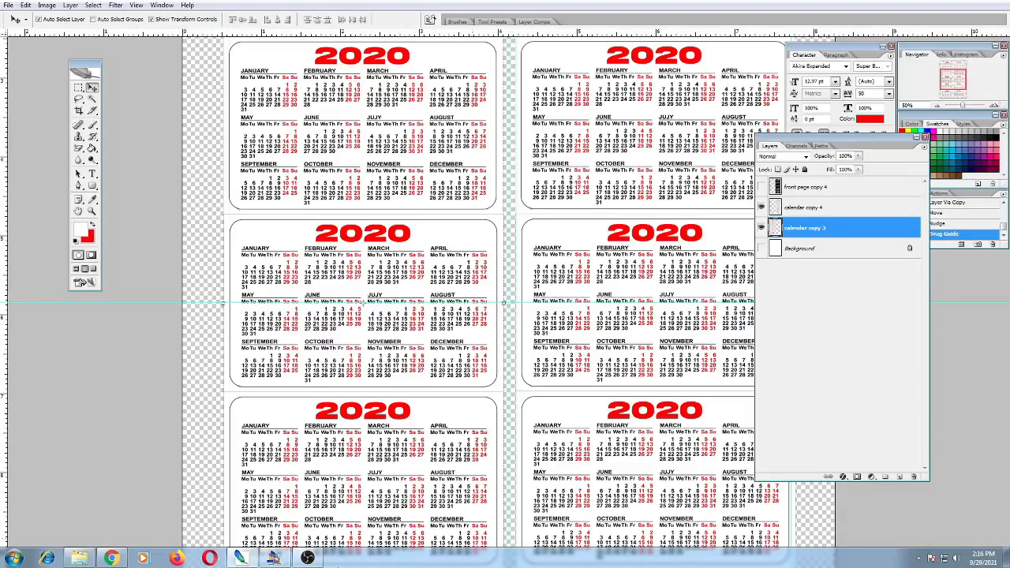
{"action": "left_click", "coordinate": [308, 558]}
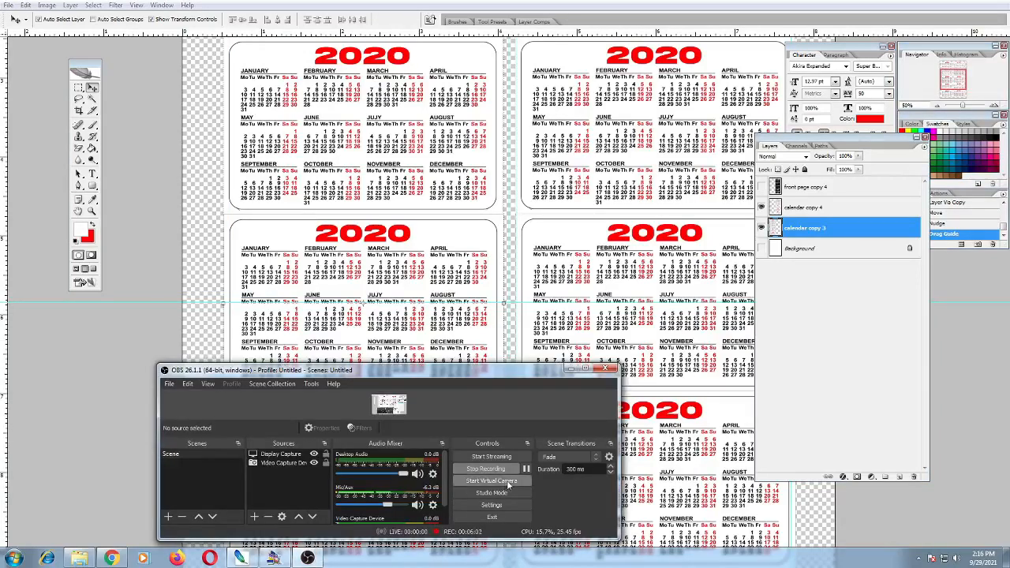
{"action": "left_click", "coordinate": [526, 468]}
{"action": "left_click", "coordinate": [570, 368]}
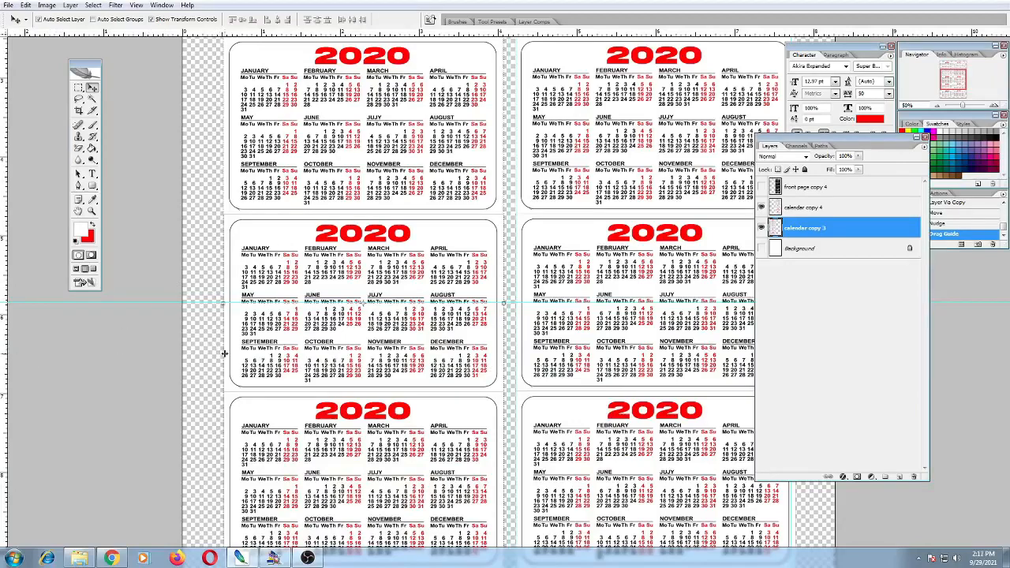
Add vertical guides along the outer and inner edges of the left calendar column.
{"action": "left_click_drag", "start_coordinate": [225, 354], "coordinate": [224, 354]}
{"action": "left_click_drag", "start_coordinate": [4, 346], "coordinate": [506, 369]}
{"action": "scroll", "coordinate": [497, 391], "scroll_direction": "down", "scroll_amount": 3}
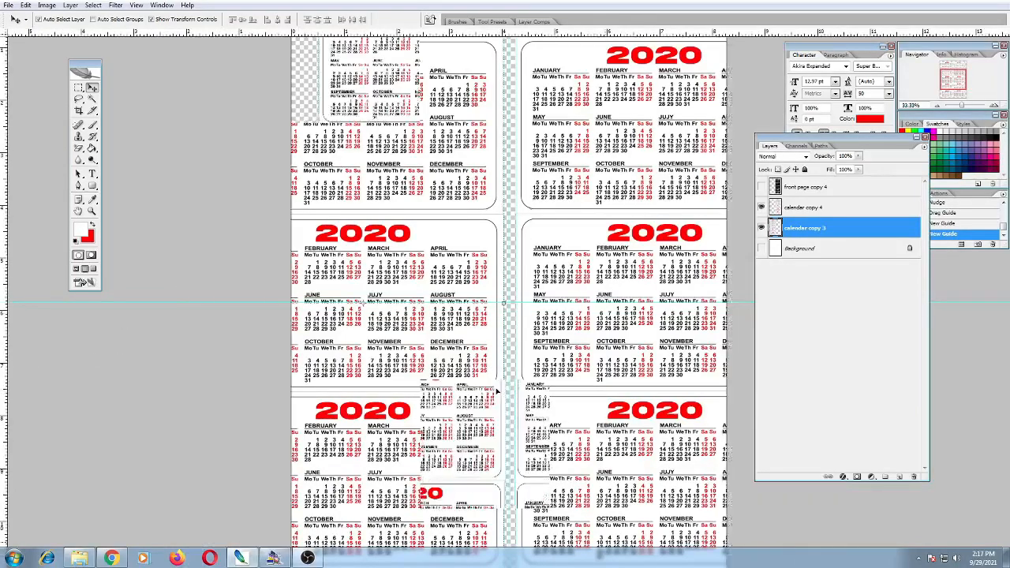
{"action": "scroll", "coordinate": [497, 392], "scroll_direction": "down", "scroll_amount": 1}
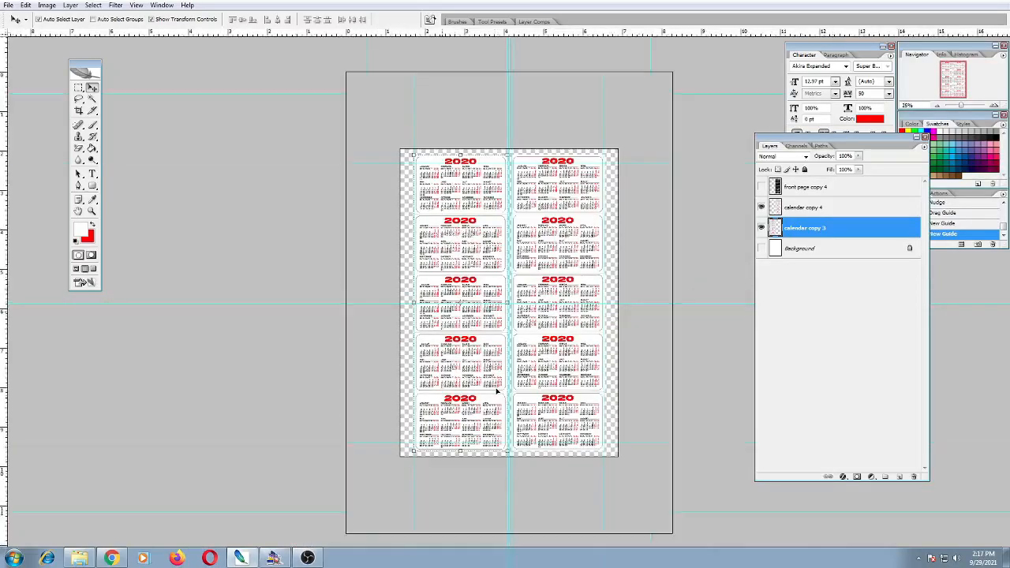
{"action": "scroll", "coordinate": [501, 391], "scroll_direction": "up", "scroll_amount": 6}
{"action": "scroll", "coordinate": [508, 390], "scroll_direction": "down", "scroll_amount": 5}
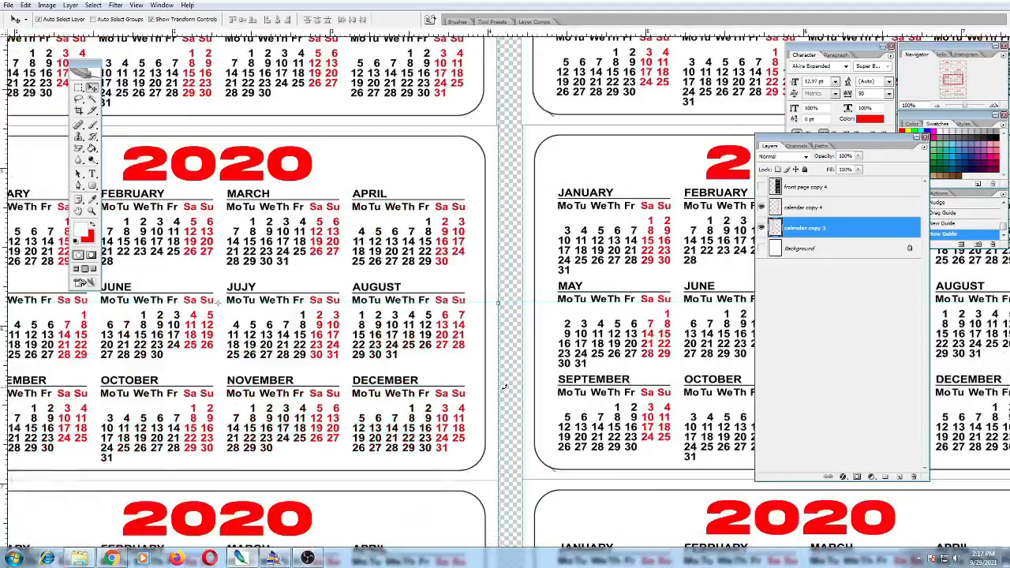
{"action": "scroll", "coordinate": [505, 389], "scroll_direction": "up", "scroll_amount": 2}
{"action": "scroll", "coordinate": [506, 389], "scroll_direction": "up", "scroll_amount": 1}
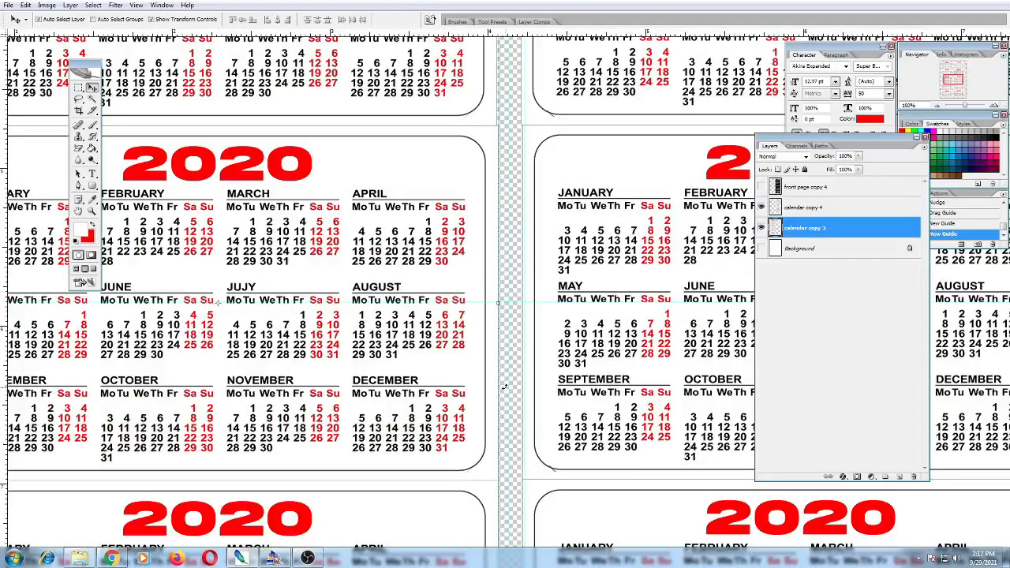
{"action": "scroll", "coordinate": [503, 387], "scroll_direction": "down", "scroll_amount": 1}
{"action": "scroll", "coordinate": [505, 389], "scroll_direction": "down", "scroll_amount": 3}
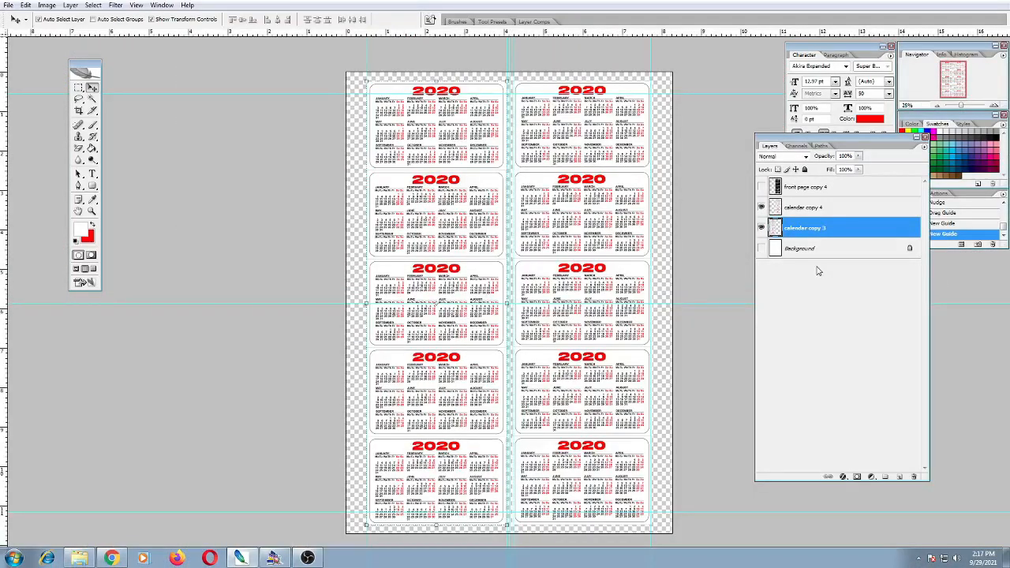
Merge the two calendar column layers into one and show the front page layer again.
{"action": "left_click", "coordinate": [815, 212], "text": "shift"}
{"action": "key", "text": "ctrl+e"}
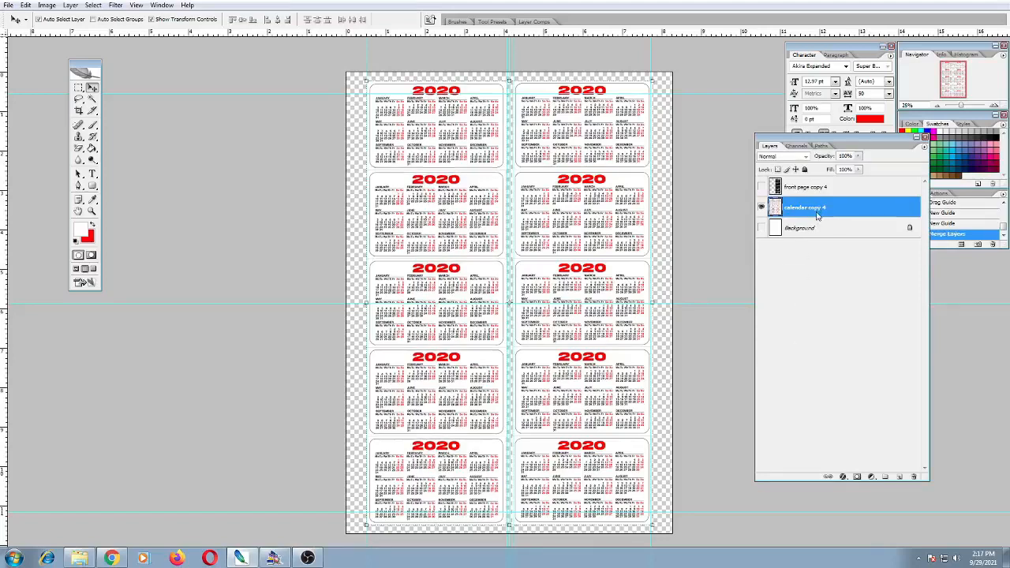
{"action": "left_click", "coordinate": [762, 188]}
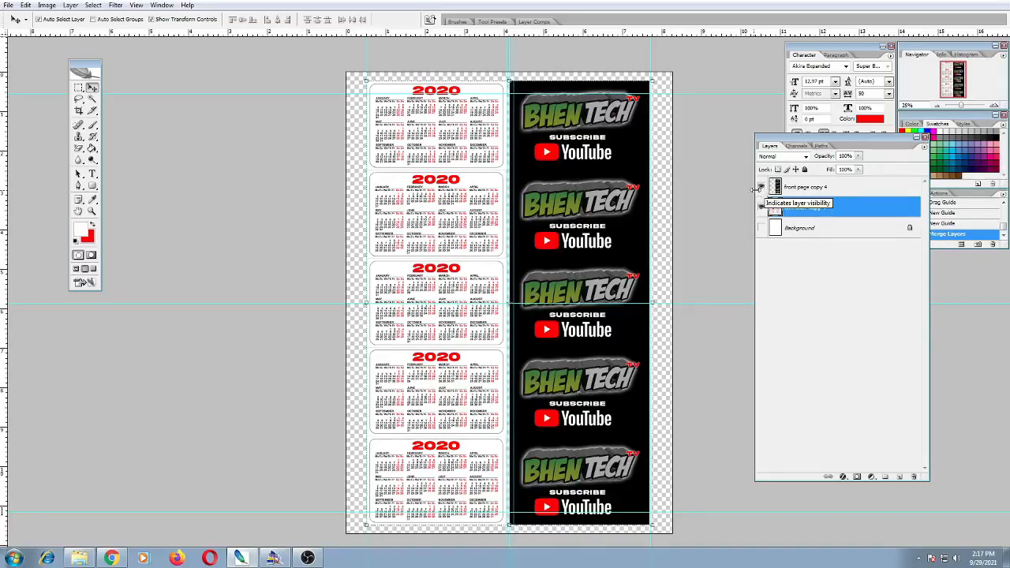
{"action": "key", "text": "Right"}
{"action": "key", "text": "Right"}
{"action": "key", "text": "ctrl+z"}
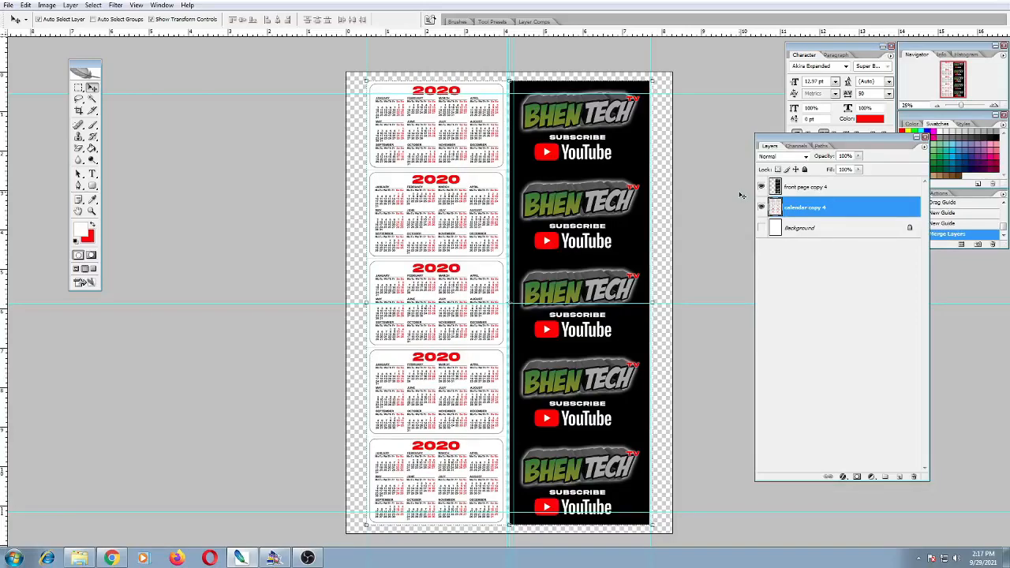
Nudge the front page logo column to the right until it lines up with the guide at the right calendar column's inner edge.
{"action": "left_click", "coordinate": [792, 190]}
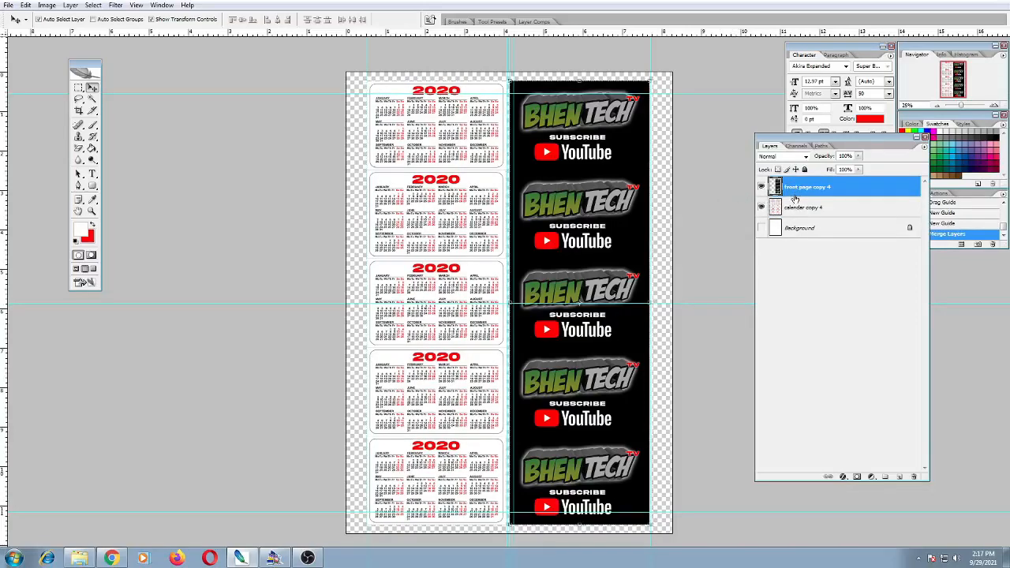
{"action": "key", "text": "ctrl+plus"}
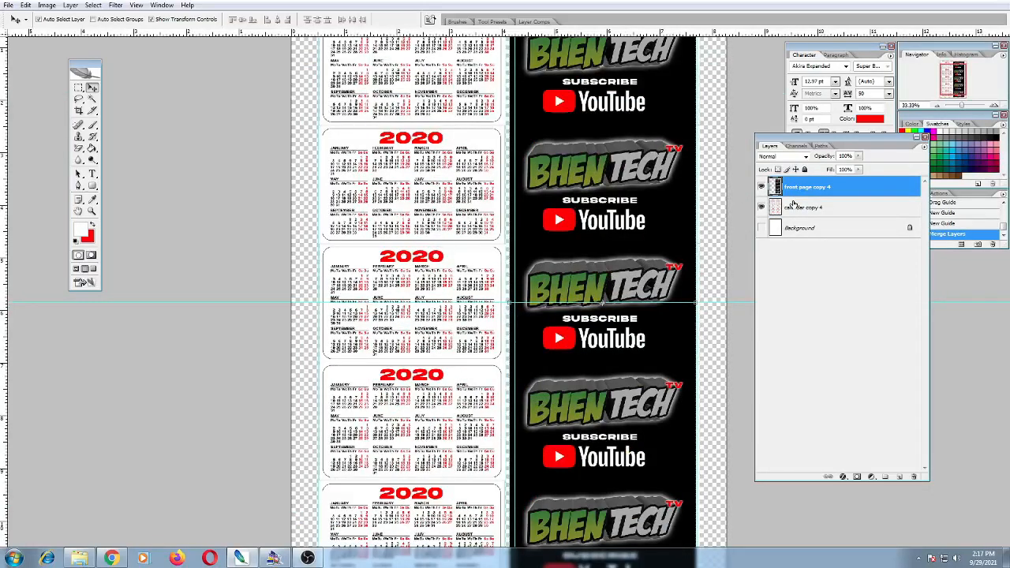
{"action": "key", "text": "Right"}
{"action": "key", "text": "Right"}
{"action": "key", "text": "Right"}
{"action": "key", "text": "Right"}
{"action": "key", "text": "Right"}
{"action": "key", "text": "Right"}
{"action": "key", "text": "Right"}
{"action": "key", "text": "Right"}
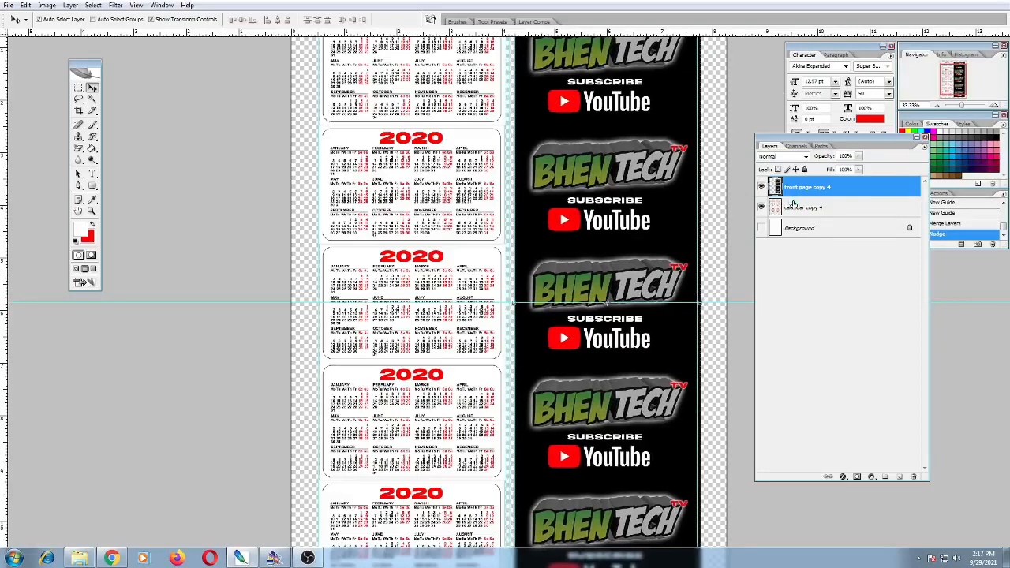
{"action": "key", "text": "Right"}
{"action": "key", "text": "Left"}
{"action": "key", "text": "Right"}
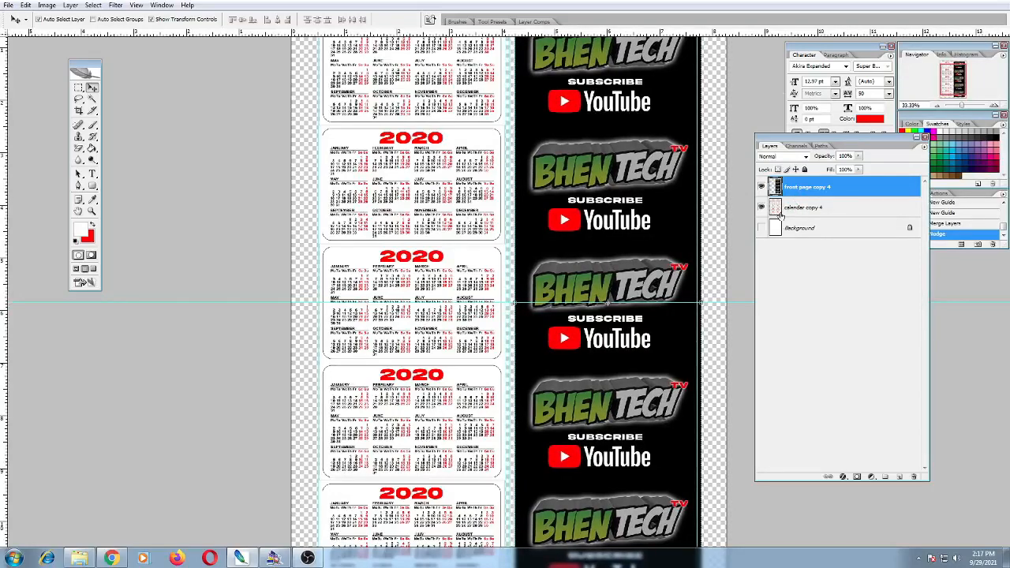
Compare the logo column's position with the calendars underneath by hiding and showing the front page layer.
{"action": "left_click", "coordinate": [762, 187]}
{"action": "left_click", "coordinate": [761, 188]}
{"action": "left_click", "coordinate": [761, 188]}
{"action": "left_click", "coordinate": [805, 207]}
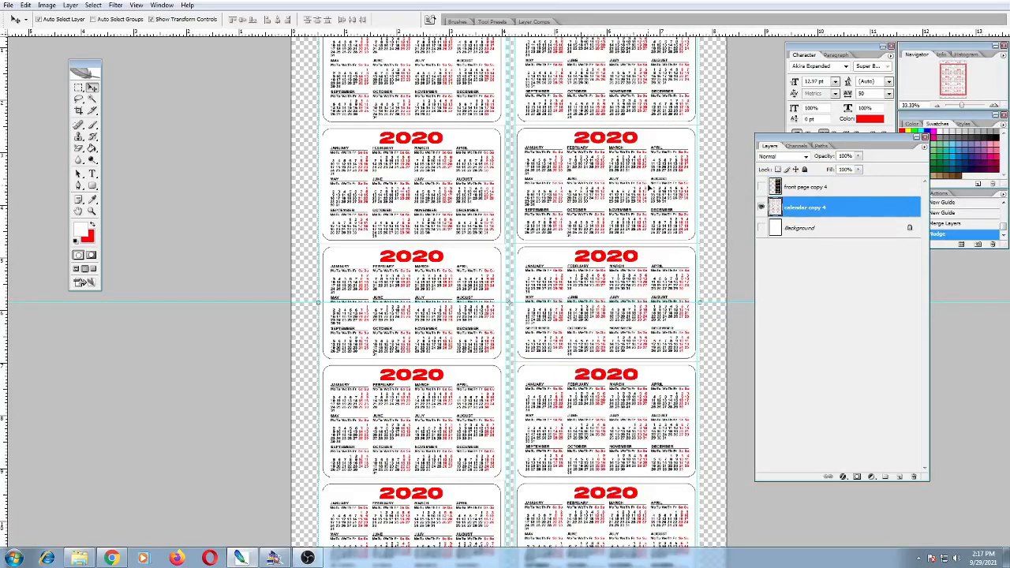
{"action": "left_click", "coordinate": [761, 187]}
{"action": "left_click", "coordinate": [820, 190]}
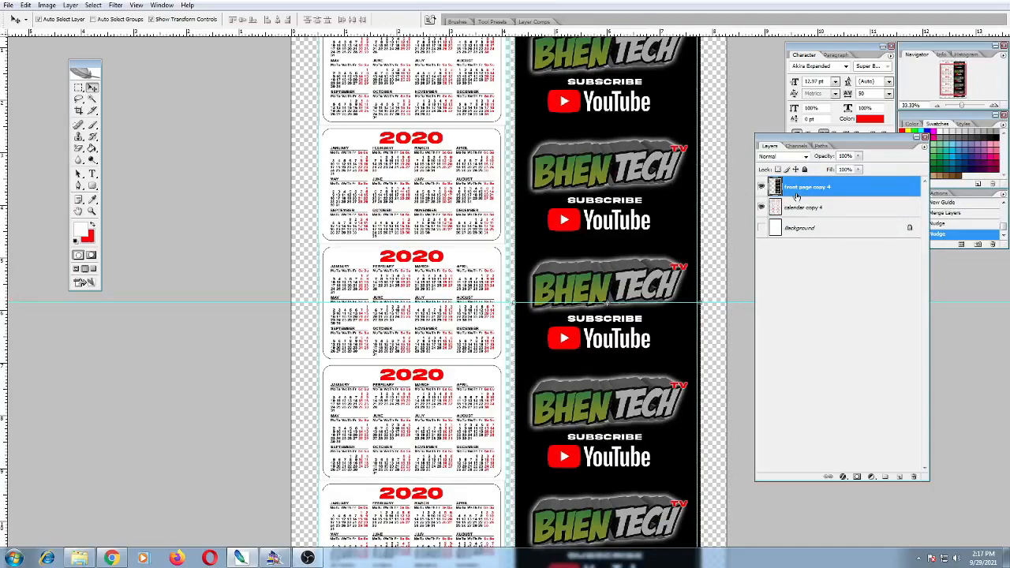
Duplicate the front page logo column and place the copy over the left calendar column between its guides.
{"action": "key", "text": "ctrl+minus"}
{"action": "key", "text": "ctrl+j"}
{"action": "left_click_drag", "start_coordinate": [581, 221], "coordinate": [433, 225]}
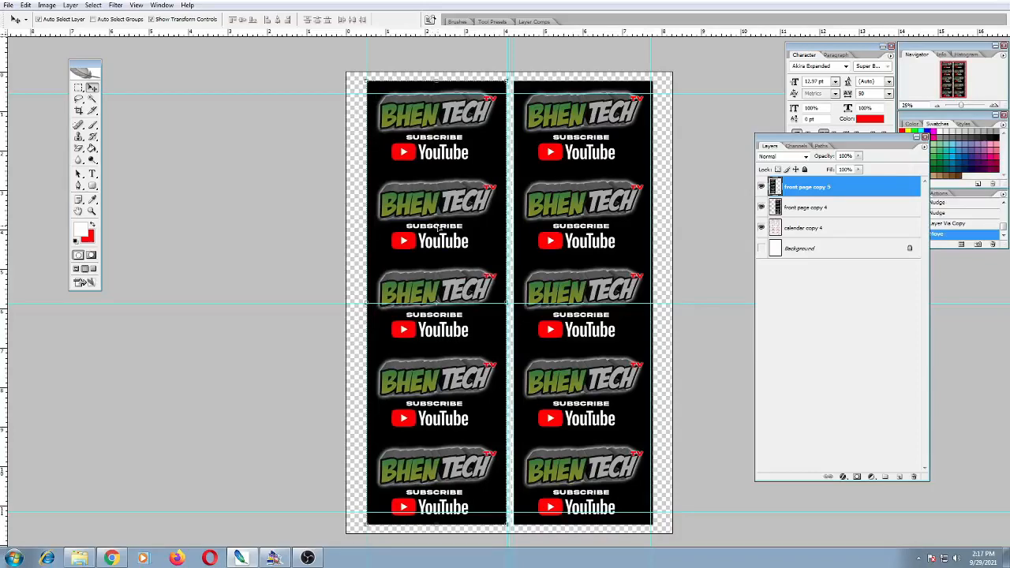
{"action": "key", "text": "ctrl+plus"}
{"action": "key", "text": "ctrl+plus"}
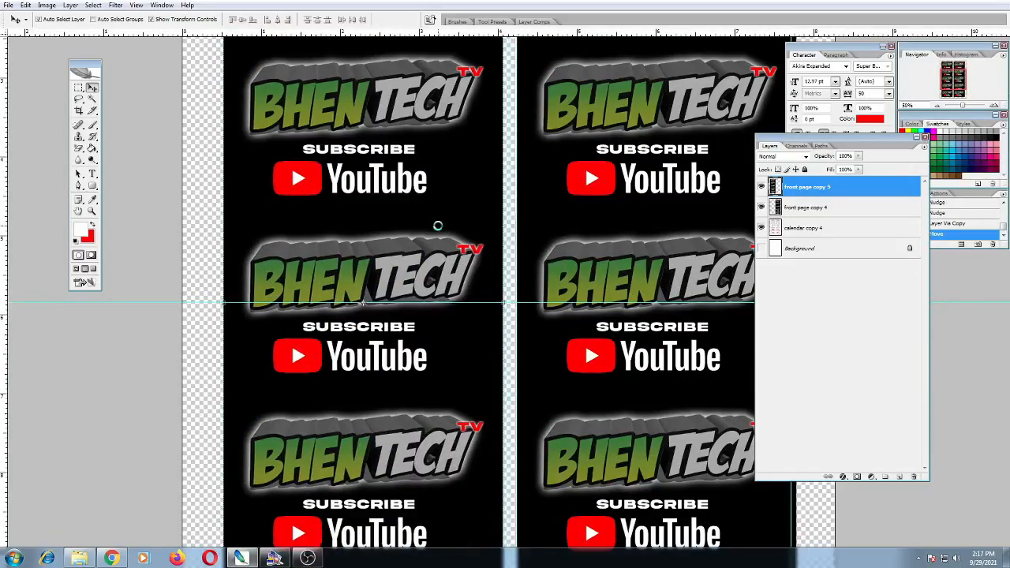
{"action": "key", "text": "ctrl+minus"}
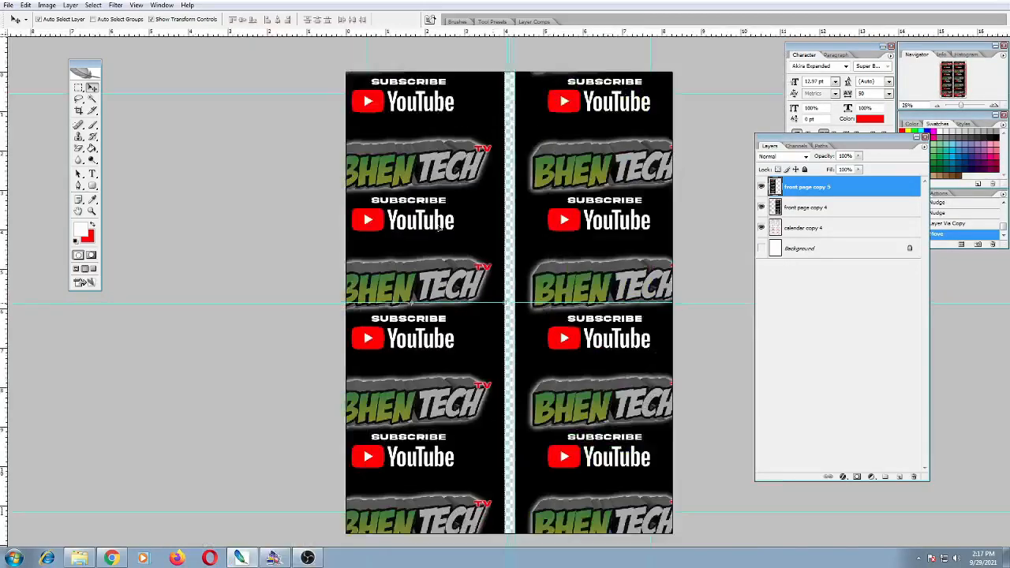
{"action": "key", "text": "ctrl+minus"}
{"action": "key", "text": "ctrl+plus"}
{"action": "key", "text": "ctrl+plus"}
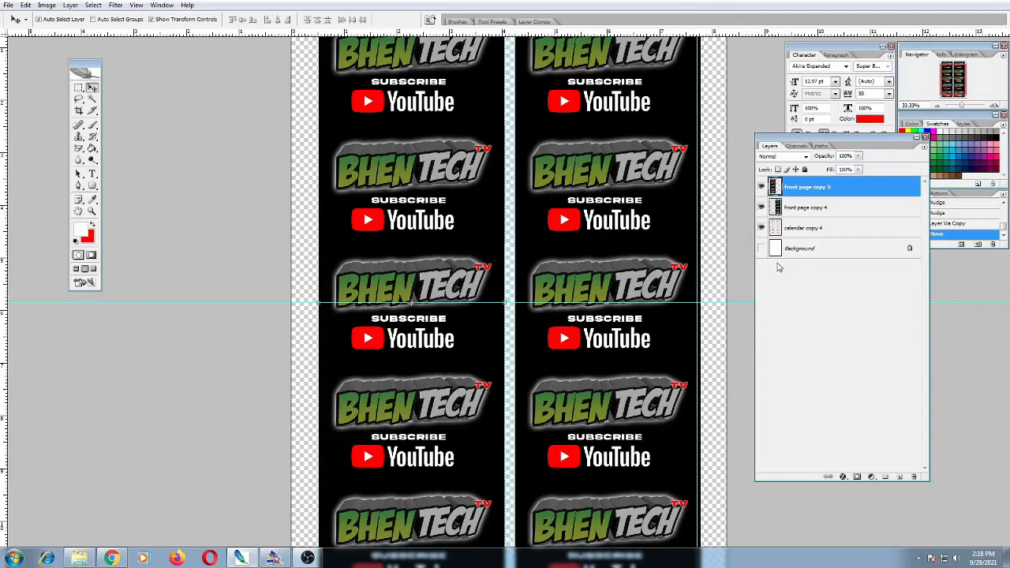
Merge the two front page column layers into one layer and hide it to show the calendars.
{"action": "left_click", "coordinate": [806, 209], "text": "shift"}
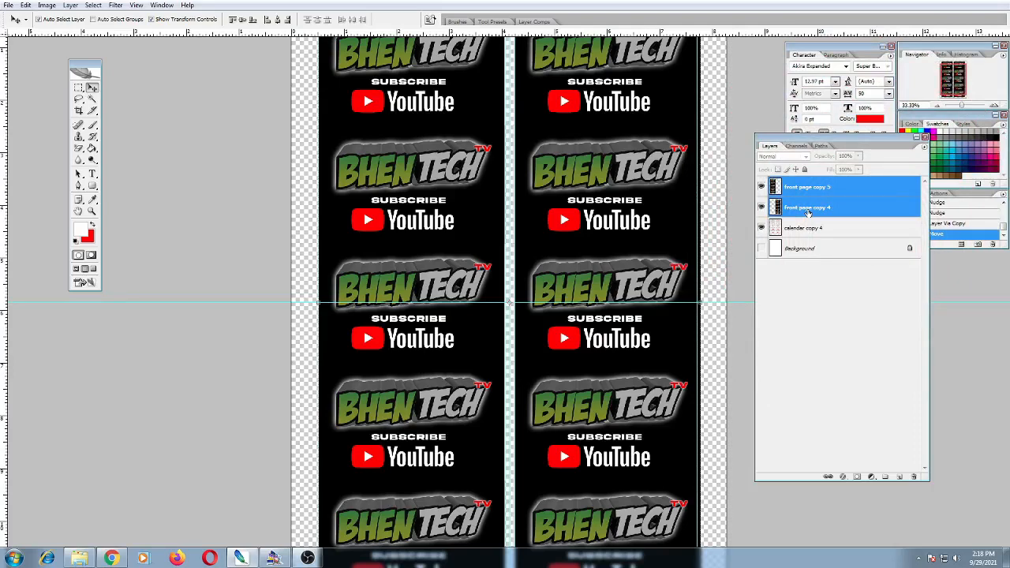
{"action": "key", "text": "ctrl+e"}
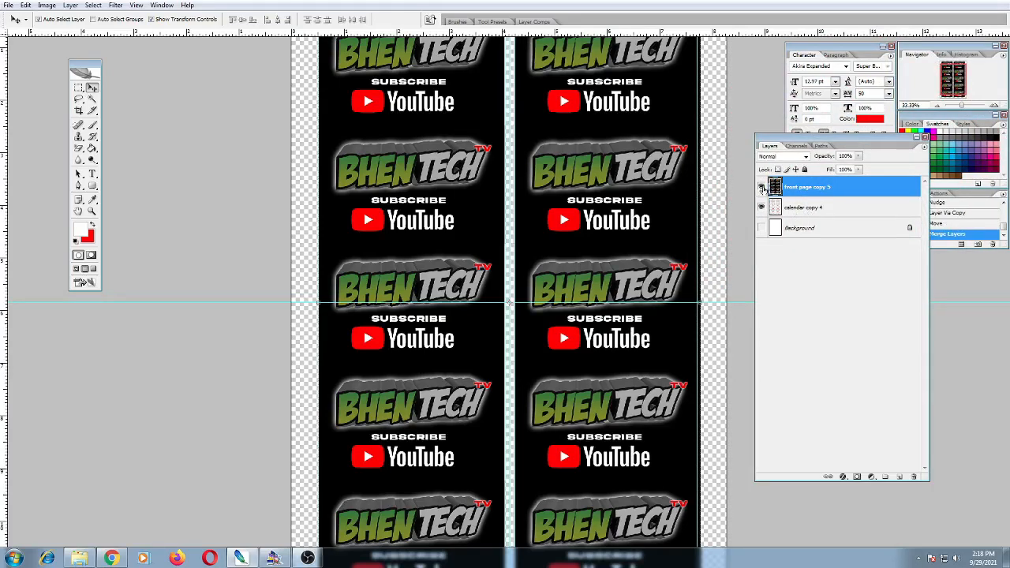
{"action": "left_click", "coordinate": [761, 186]}
{"action": "left_click", "coordinate": [761, 187]}
{"action": "left_click", "coordinate": [761, 187]}
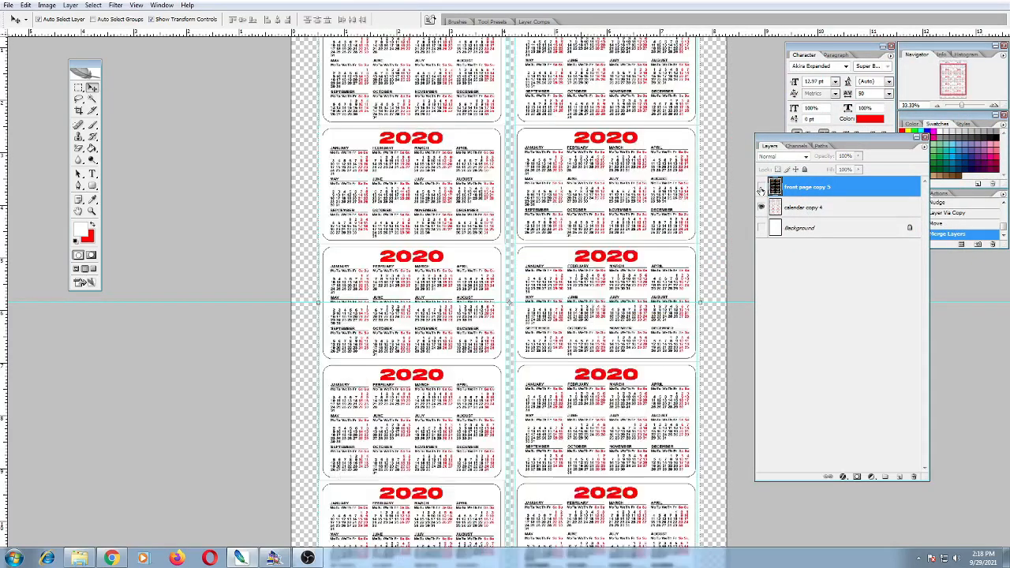
View the whole calendar page and check its print settings without printing.
{"action": "key", "text": "ctrl+minus"}
{"action": "key", "text": "ctrl+minus"}
{"action": "key", "text": "ctrl+minus"}
{"action": "key", "text": "ctrl+plus"}
{"action": "key", "text": "ctrl+plus"}
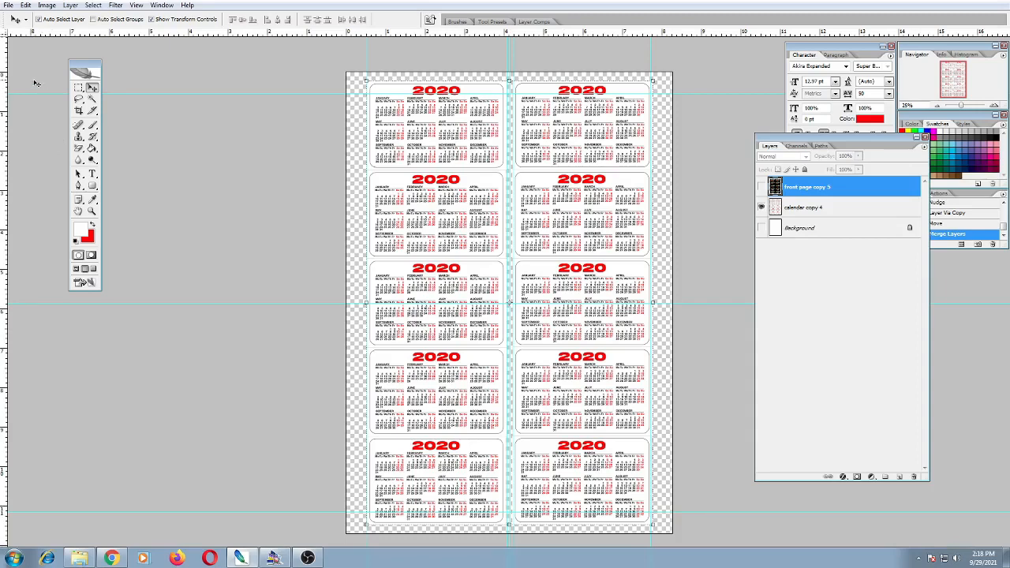
{"action": "key", "text": "ctrl+p"}
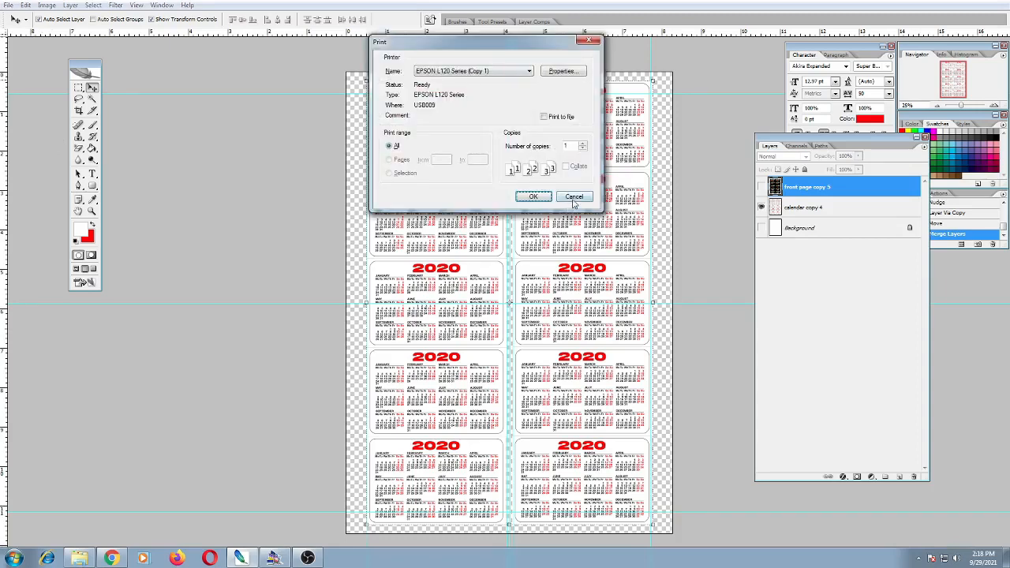
{"action": "left_click", "coordinate": [574, 197]}
{"action": "left_click", "coordinate": [8, 5]}
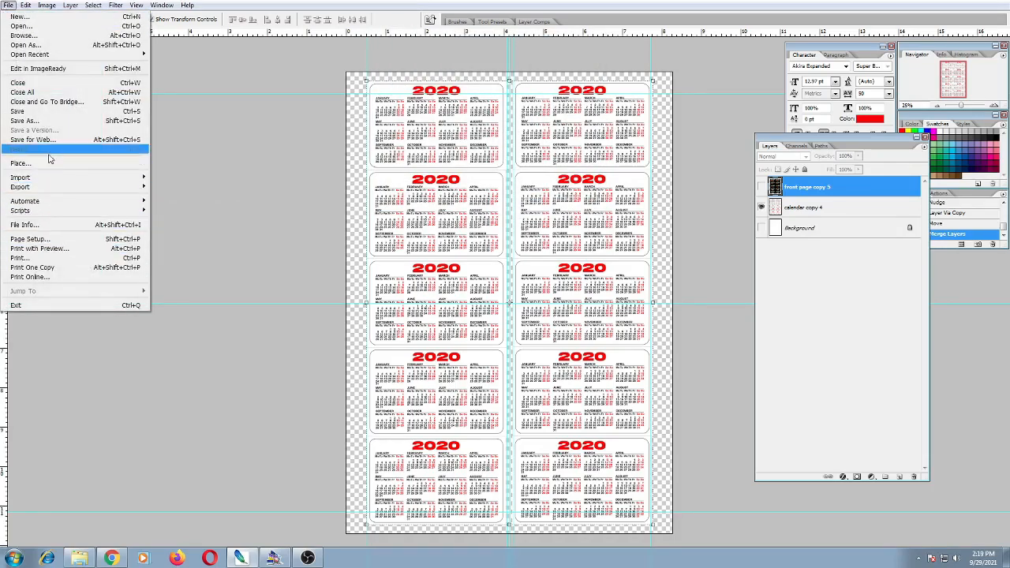
{"action": "left_click", "coordinate": [214, 194]}
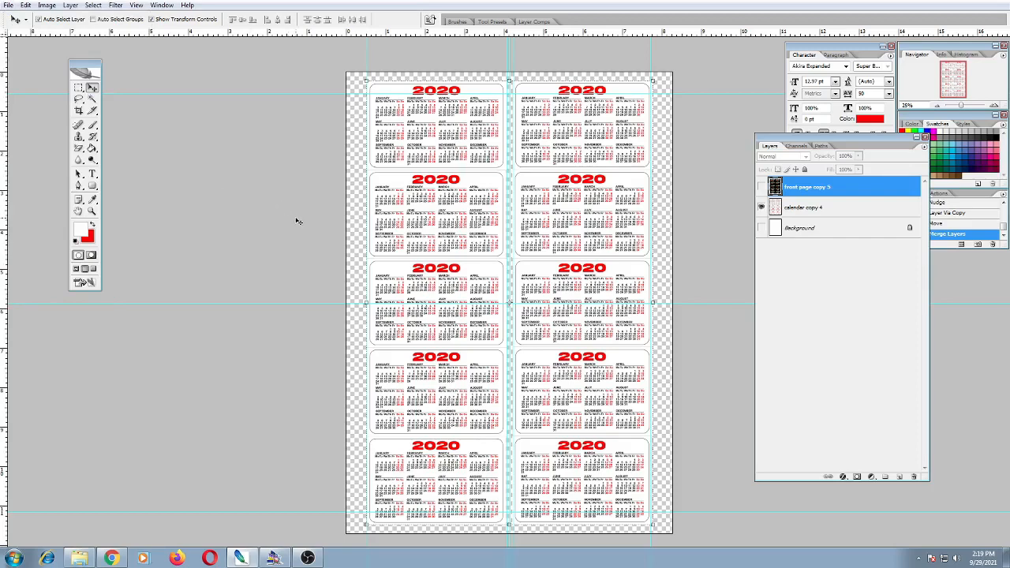
Start printing the calendar page and select the EPSON L1300 Series as the printer.
{"action": "key", "text": "ctrl+p"}
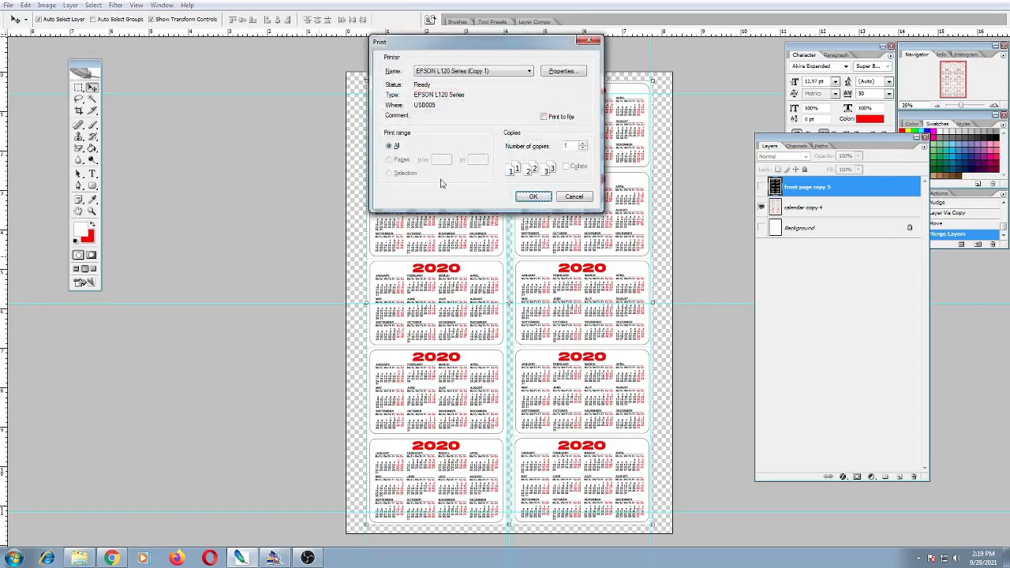
{"action": "left_click", "coordinate": [504, 72]}
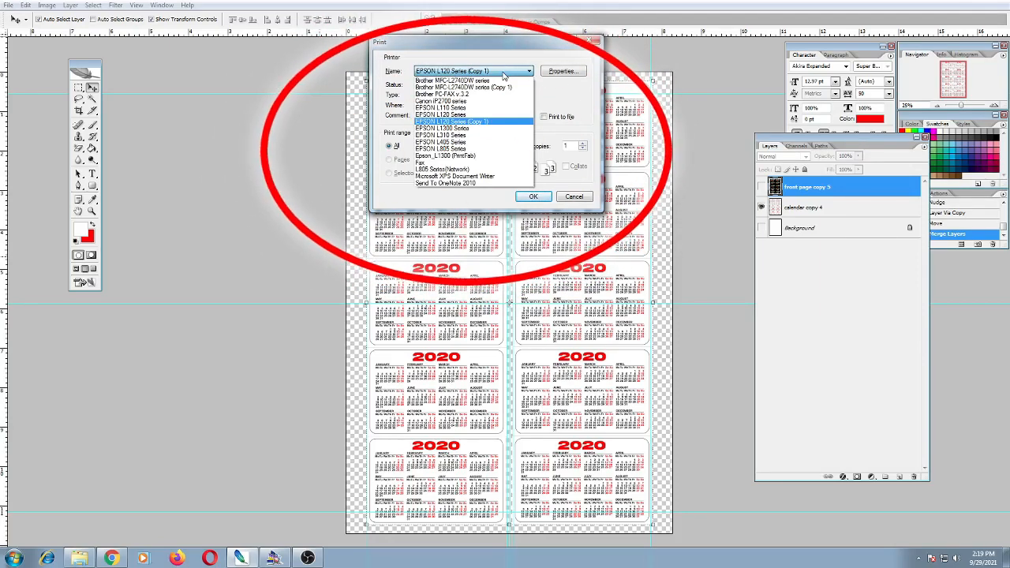
{"action": "left_click", "coordinate": [488, 128]}
Set the printer's document size to A4 210 x 297 mm and the paper type to Epson Premium Glossy.
{"action": "left_click", "coordinate": [566, 71]}
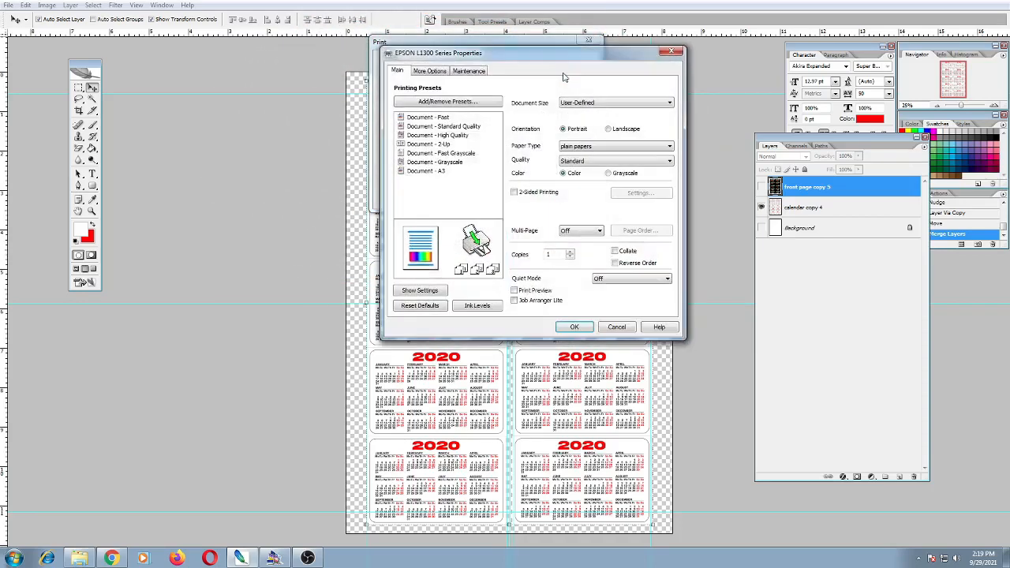
{"action": "left_click", "coordinate": [572, 102]}
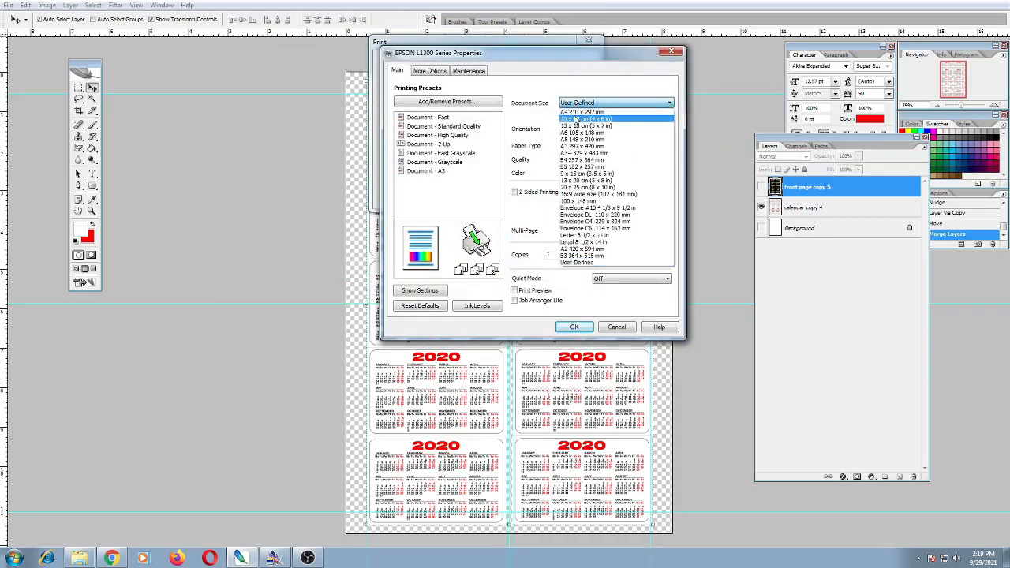
{"action": "left_click", "coordinate": [577, 113]}
{"action": "left_click", "coordinate": [581, 146]}
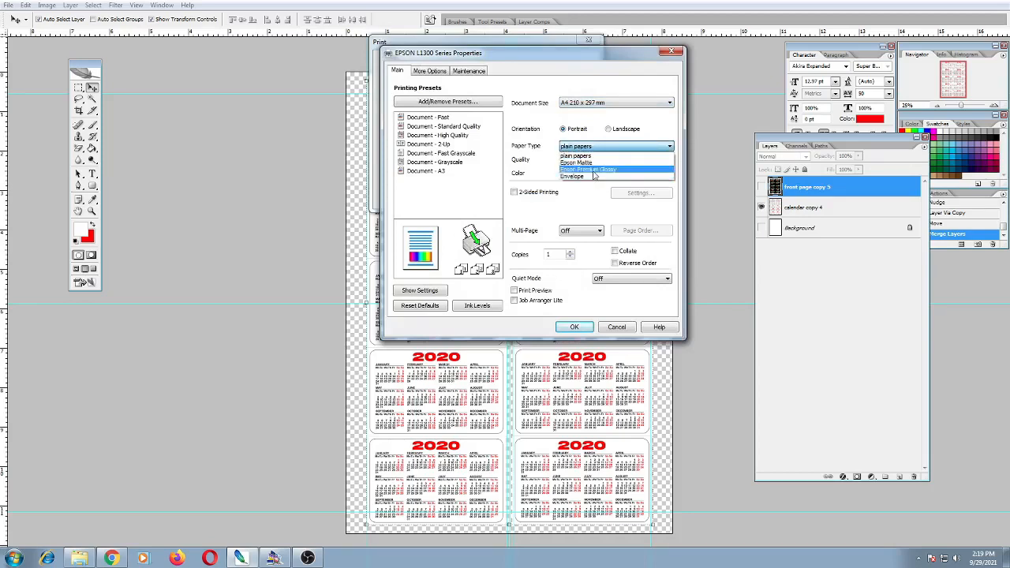
{"action": "left_click", "coordinate": [593, 170]}
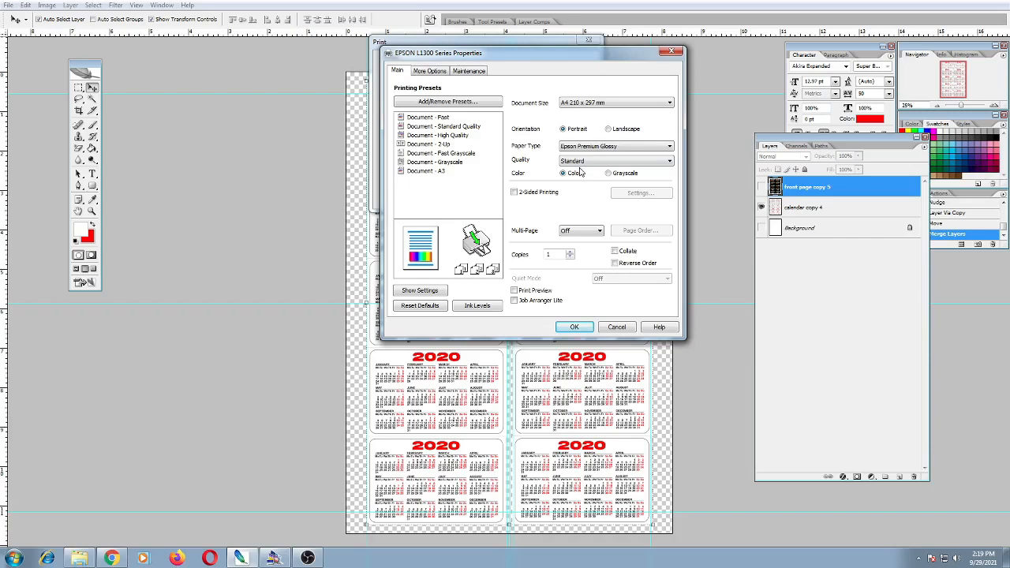
Switch the printer's color correction to Custom with Color Controls and set the brightness to -10.
{"action": "left_click", "coordinate": [426, 71]}
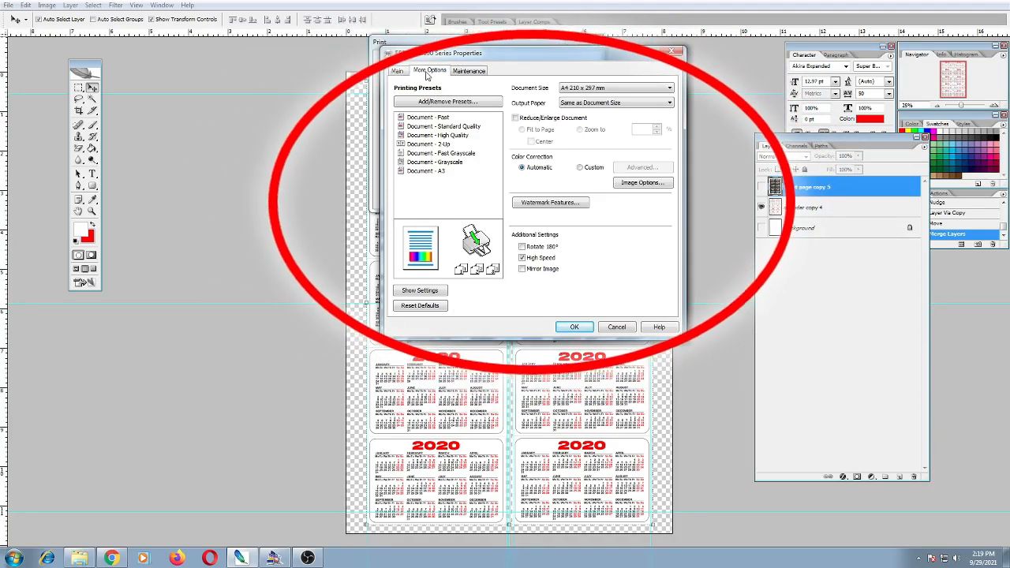
{"action": "left_click", "coordinate": [581, 169]}
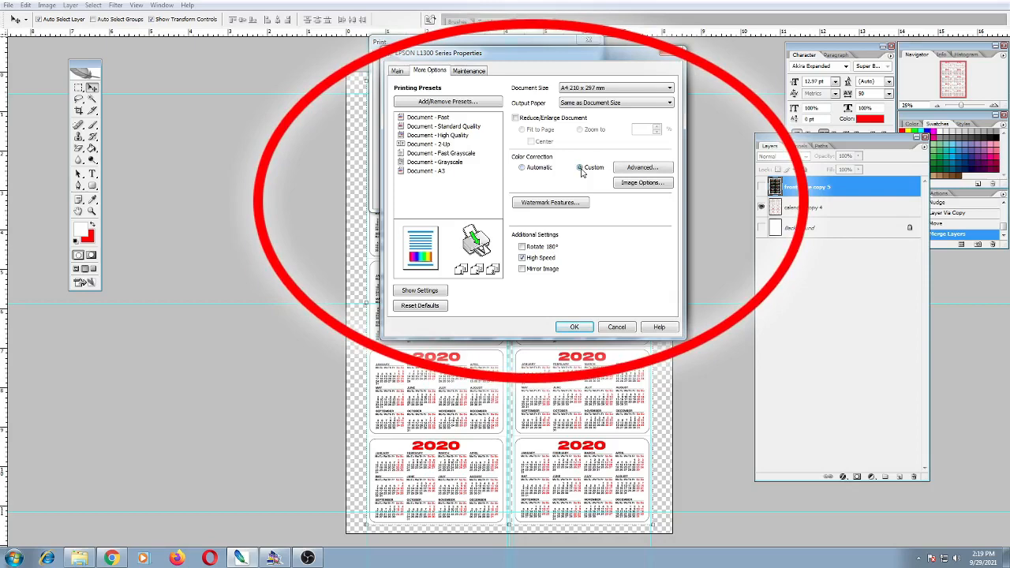
{"action": "left_click", "coordinate": [636, 169]}
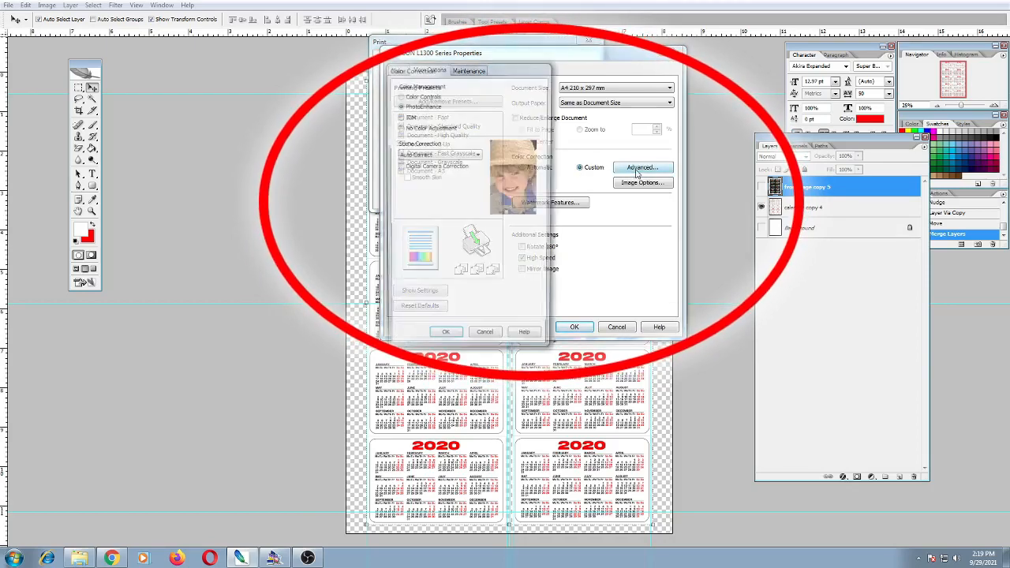
{"action": "left_click", "coordinate": [410, 96]}
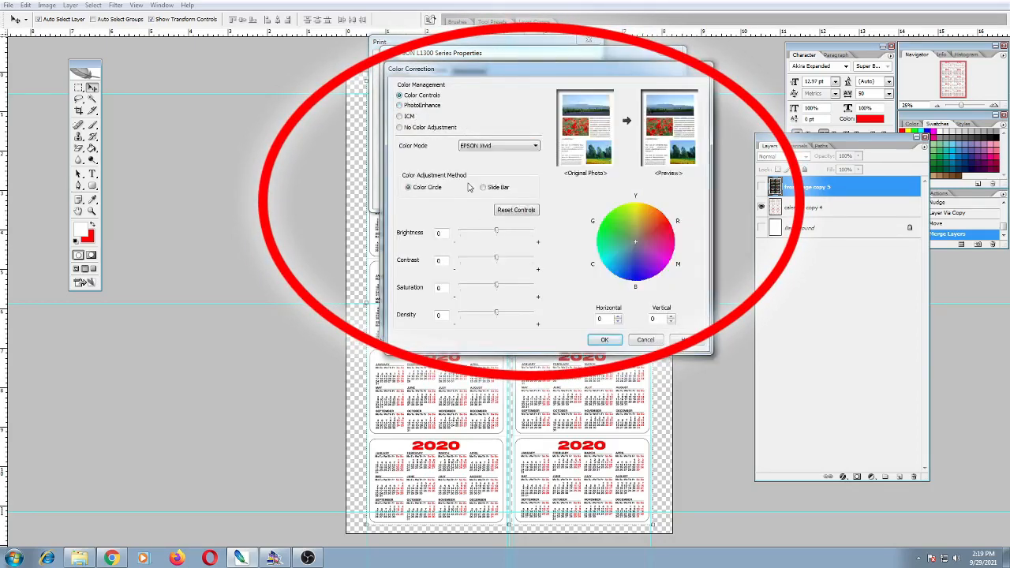
{"action": "left_click_drag", "start_coordinate": [447, 234], "coordinate": [401, 235]}
{"action": "type", "text": "-10"}
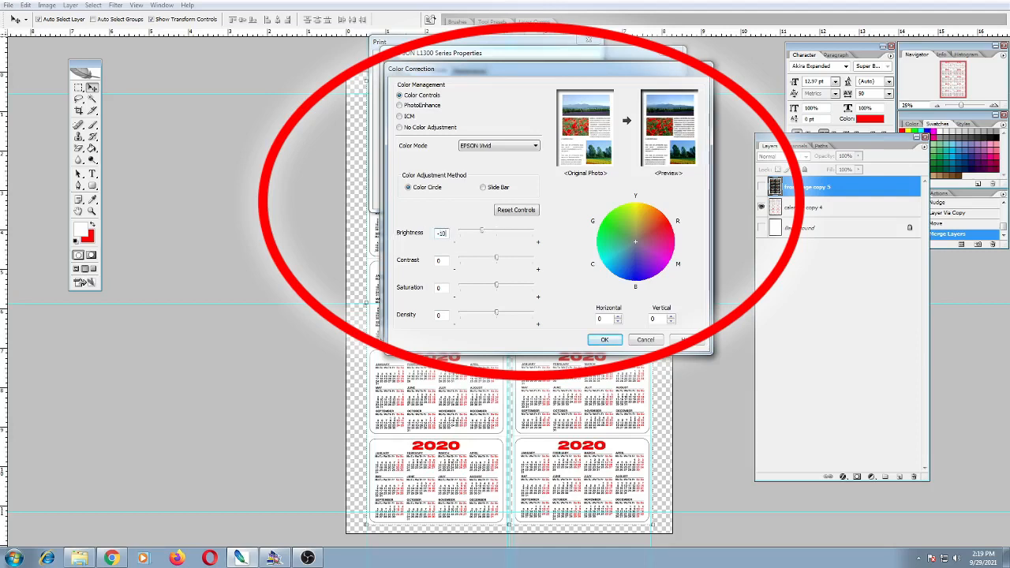
Use the Slide Bar adjustment method to set cyan, magenta and yellow to 10 each, and accept the printer properties.
{"action": "left_click", "coordinate": [483, 188]}
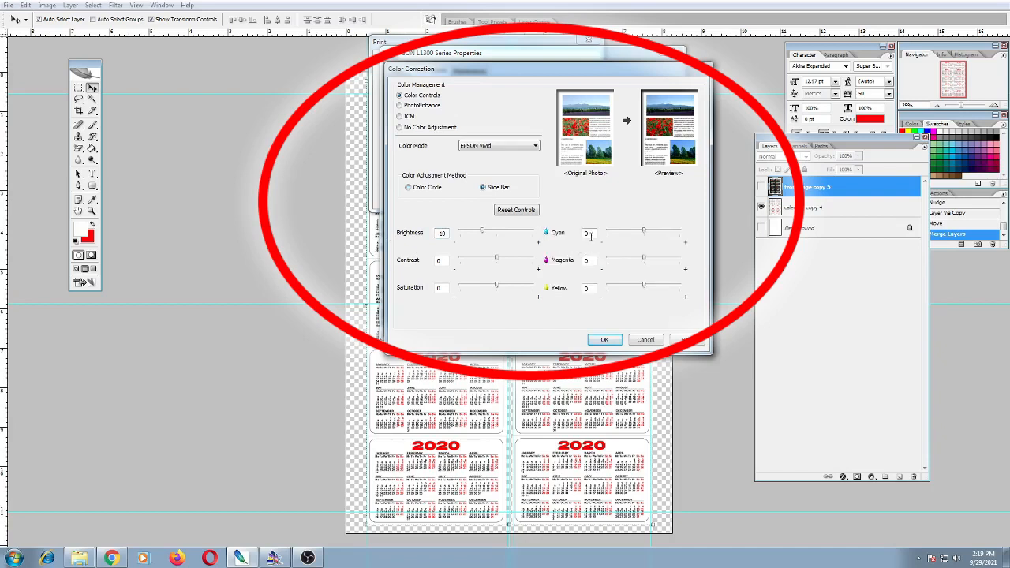
{"action": "double_click", "coordinate": [590, 235]}
{"action": "type", "text": "10"}
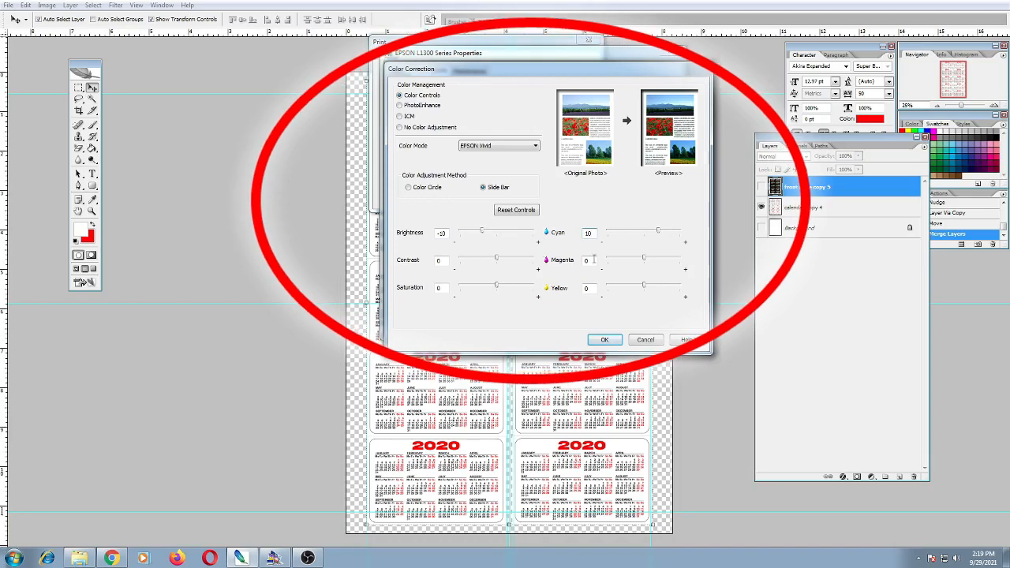
{"action": "double_click", "coordinate": [586, 261]}
{"action": "type", "text": "10"}
{"action": "double_click", "coordinate": [588, 288]}
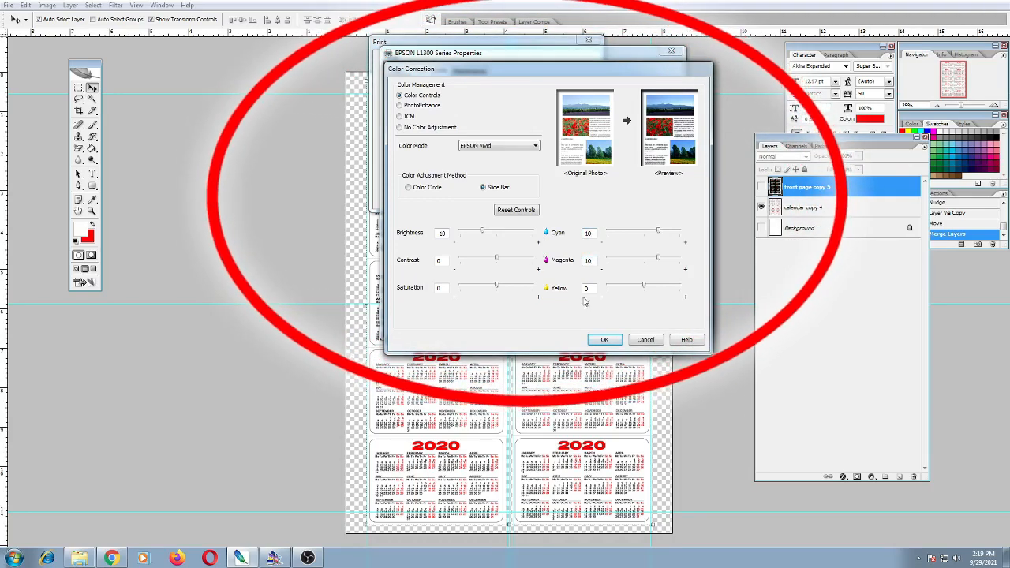
{"action": "type", "text": "10"}
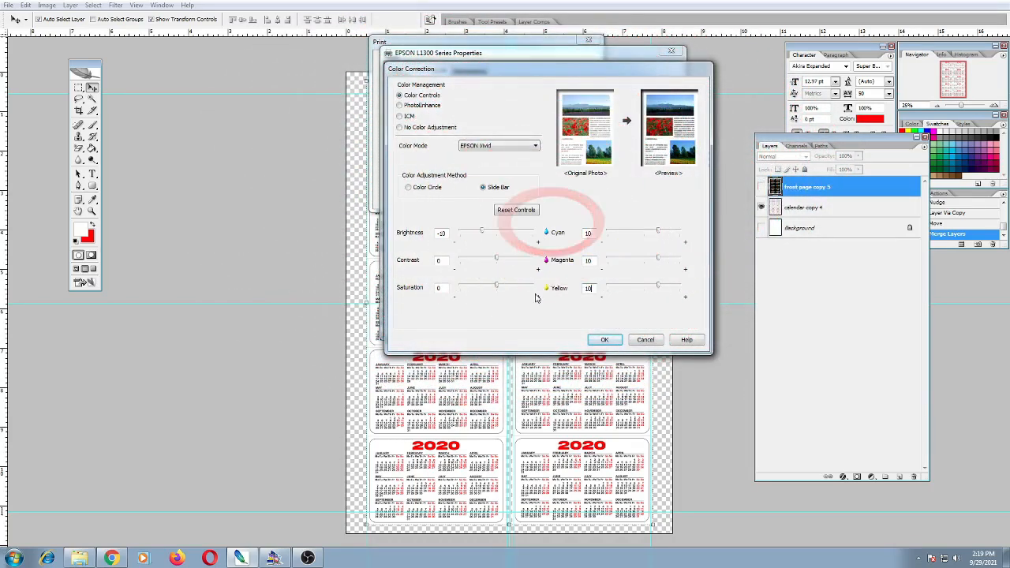
{"action": "left_click", "coordinate": [596, 340]}
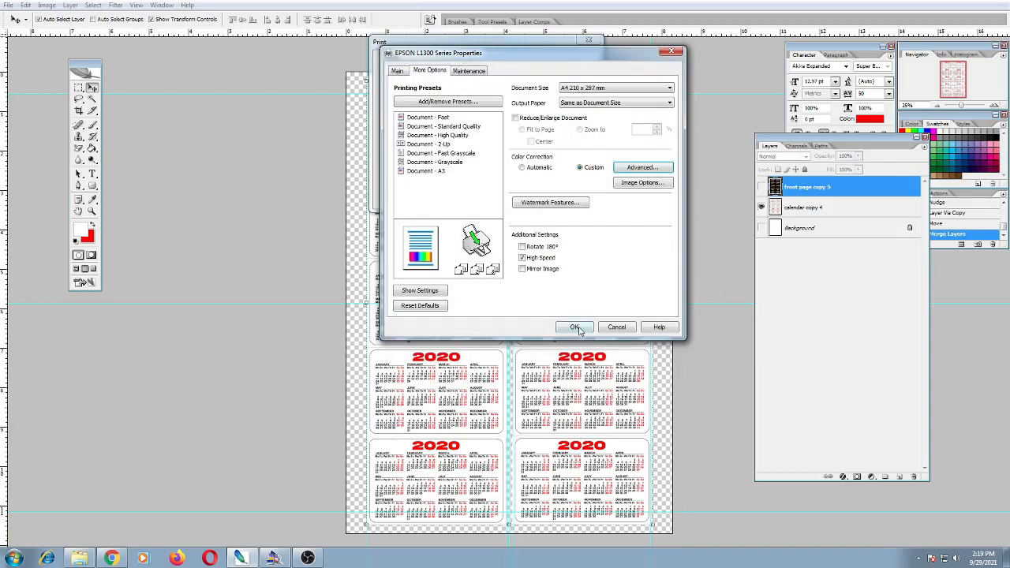
{"action": "left_click", "coordinate": [574, 327]}
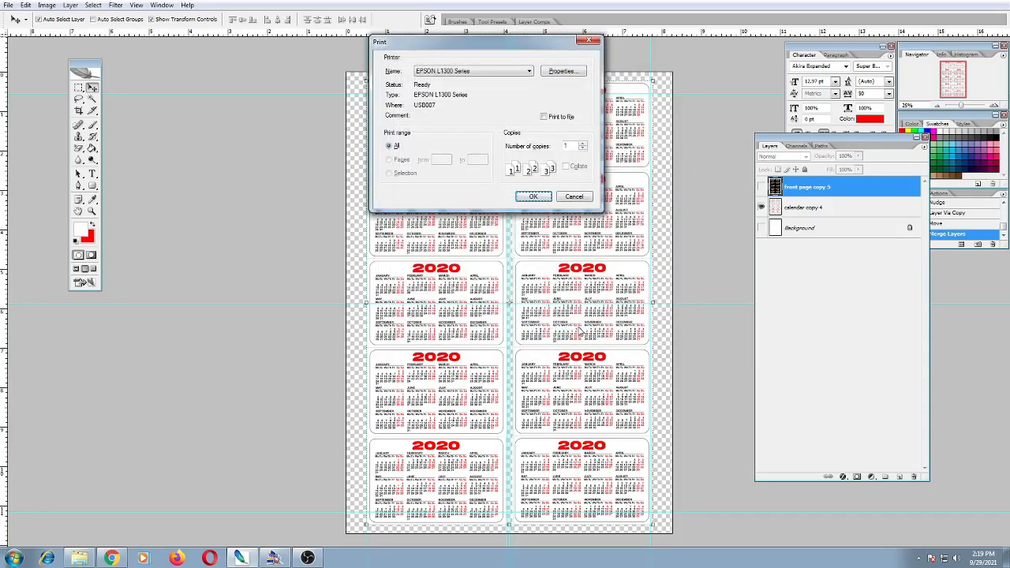